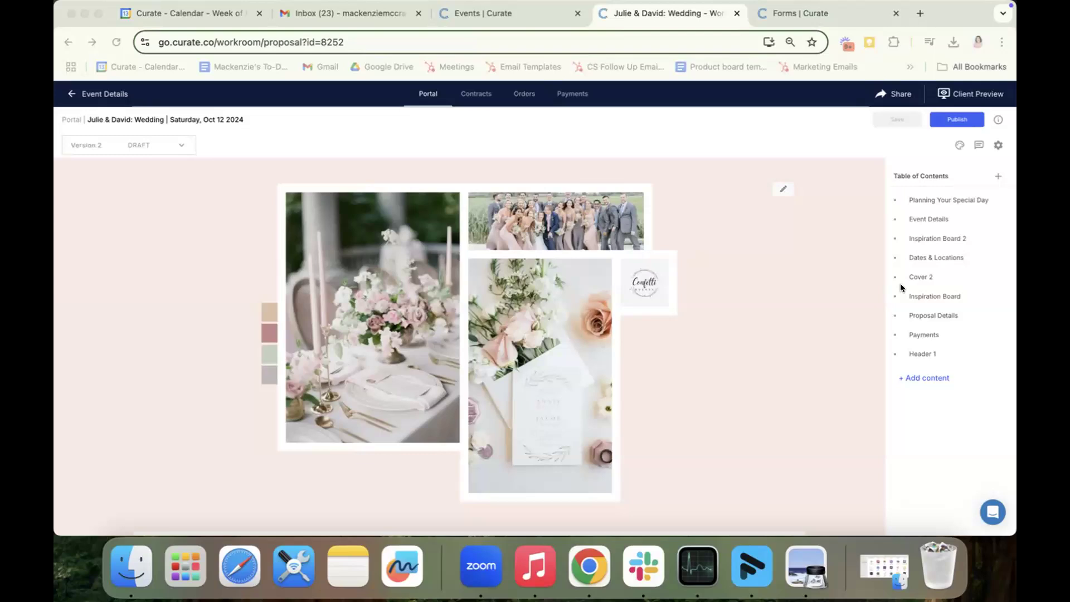
Step: Browse the cover and inspiration board content blocks that can be added to the proposal
{"action": "left_click", "coordinate": [926, 378]}
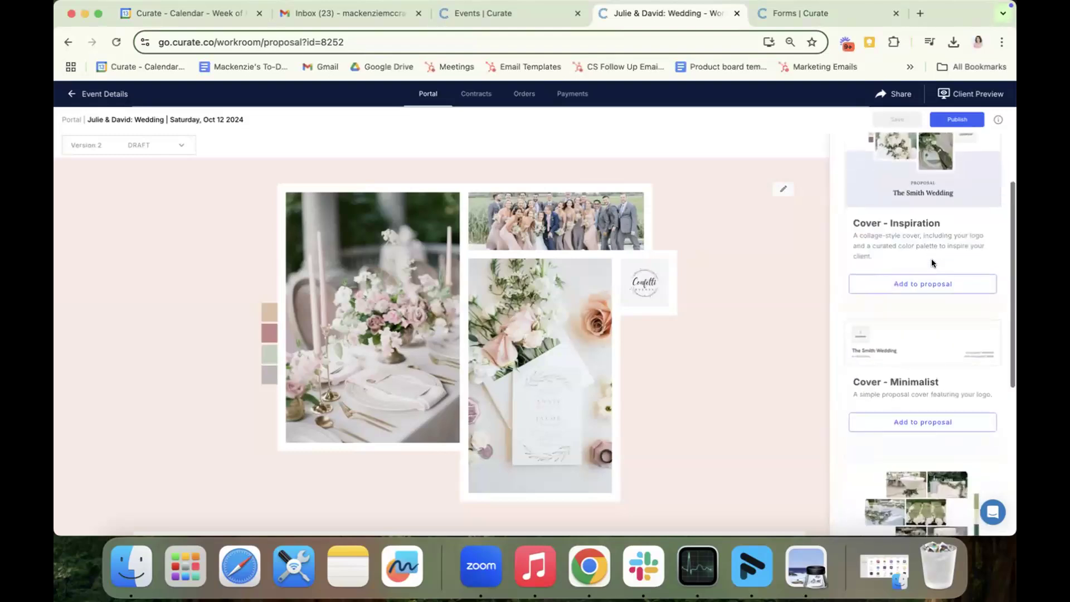
{"action": "scroll", "coordinate": [932, 259], "scroll_direction": "down", "scroll_amount": 2}
{"action": "scroll", "coordinate": [932, 294], "scroll_direction": "down", "scroll_amount": 6}
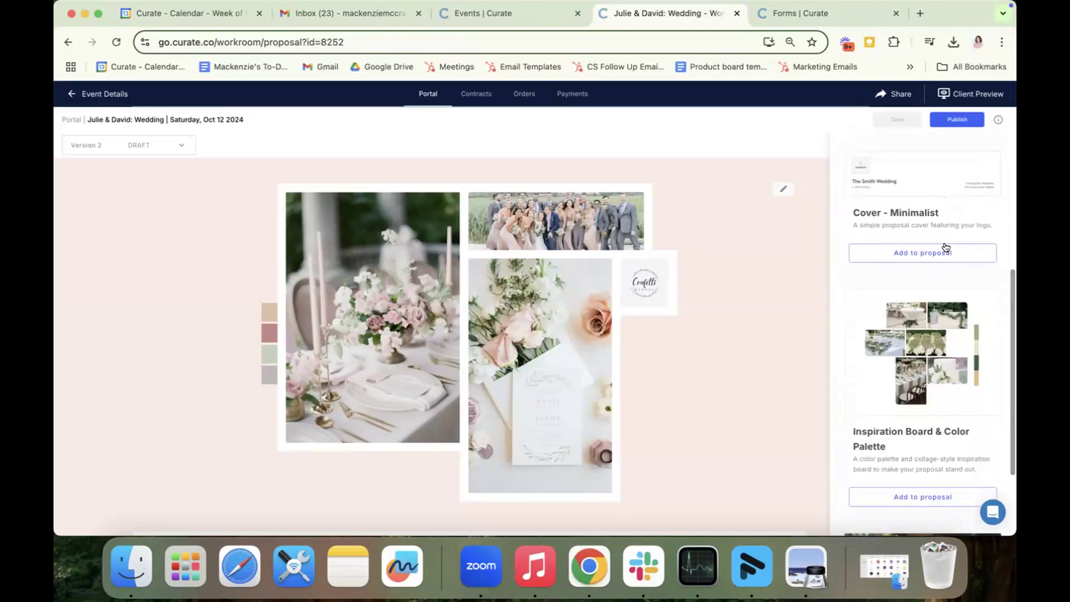
{"action": "scroll", "coordinate": [925, 312], "scroll_direction": "down", "scroll_amount": 2}
{"action": "scroll", "coordinate": [924, 383], "scroll_direction": "down", "scroll_amount": 2}
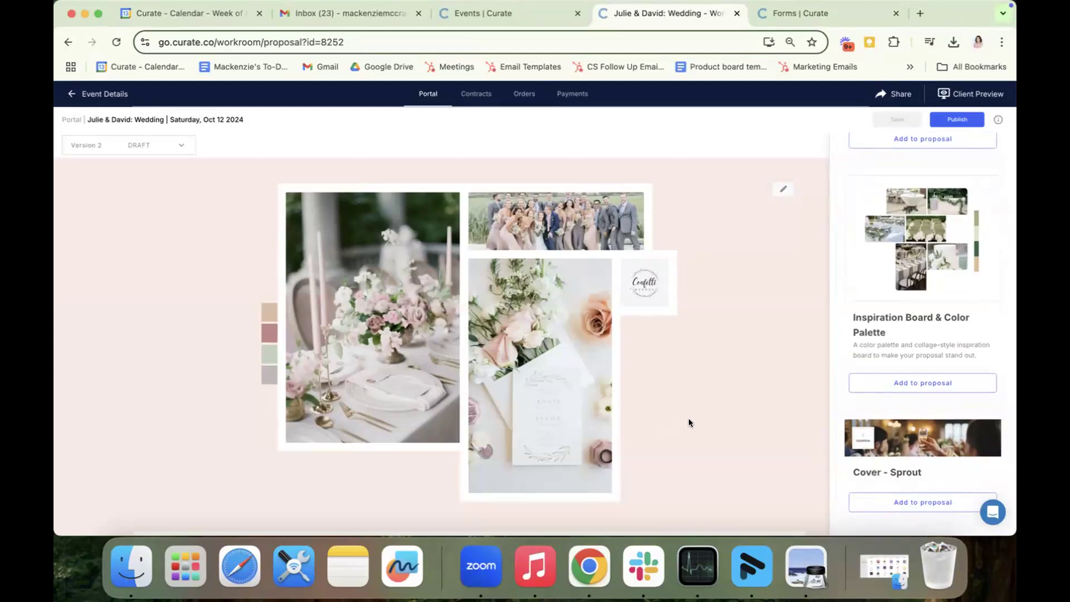
Step: Leave the content library and inspect the logo and background image settings of the Header 1 cover at the proposal's end
{"action": "scroll", "coordinate": [765, 418], "scroll_direction": "down", "scroll_amount": 20}
{"action": "scroll", "coordinate": [765, 414], "scroll_direction": "down", "scroll_amount": 20}
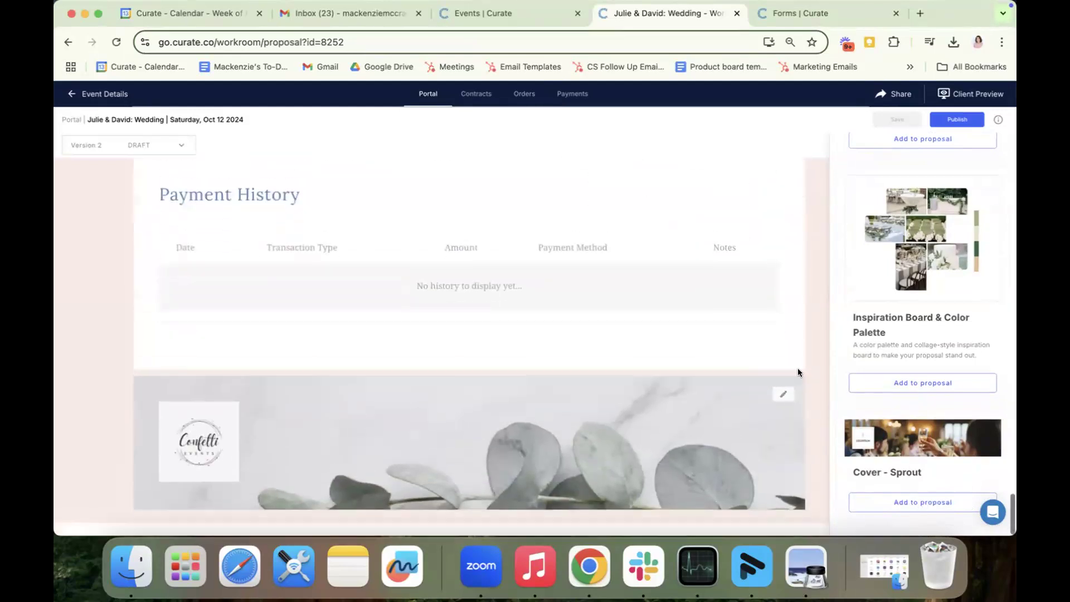
{"action": "scroll", "coordinate": [858, 205], "scroll_direction": "up", "scroll_amount": 20}
{"action": "left_click", "coordinate": [842, 146]}
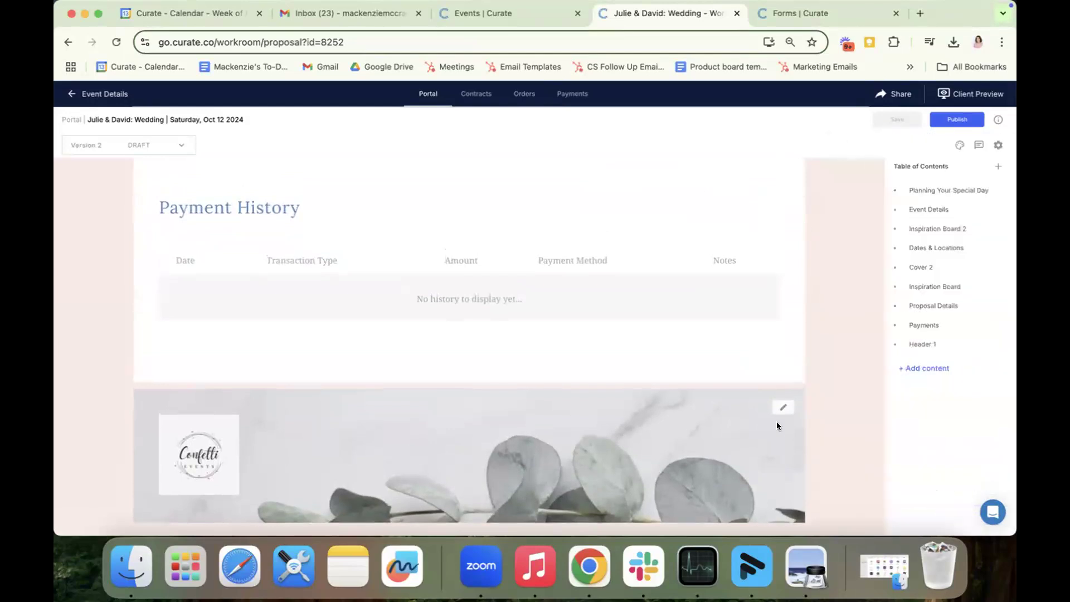
{"action": "left_click", "coordinate": [784, 407]}
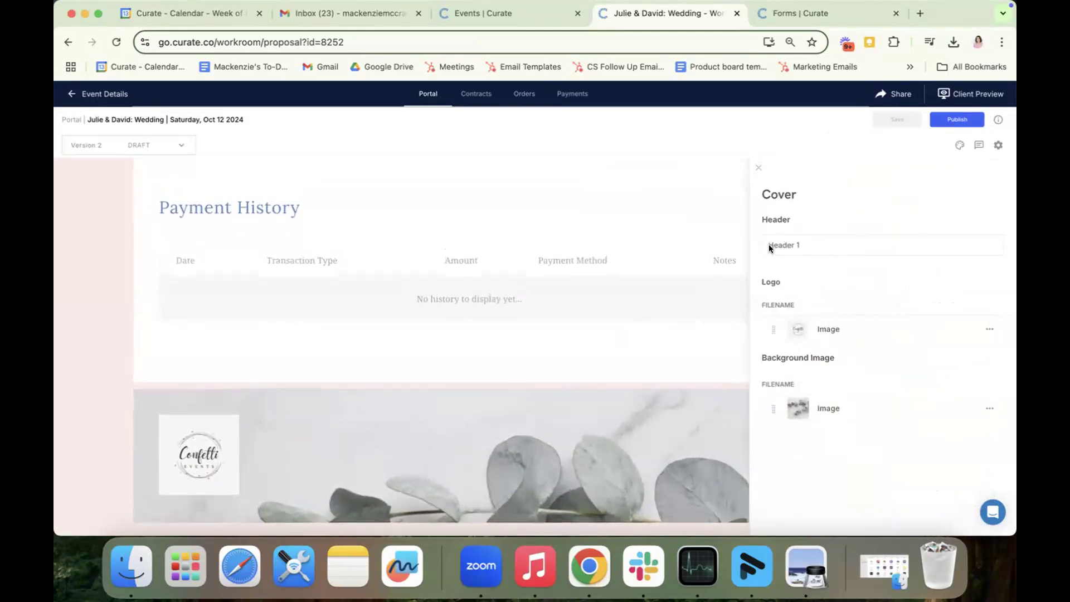
{"action": "left_click", "coordinate": [757, 162]}
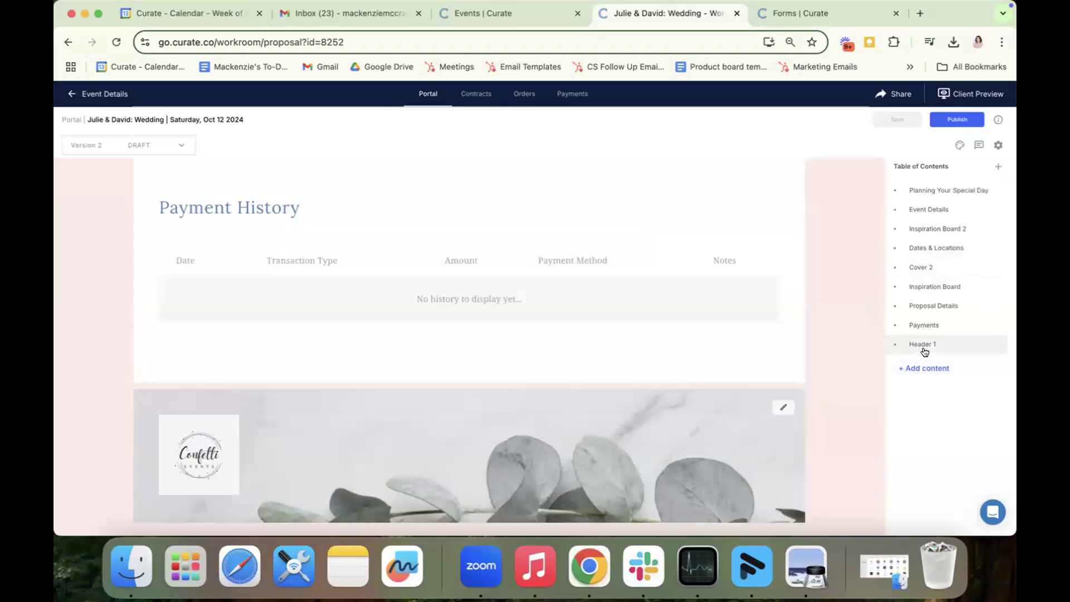
Step: Move the Header 1 section between Dates & Locations and Cover 2, and check its placement in the proposal
{"action": "left_click_drag", "start_coordinate": [932, 344], "coordinate": [942, 257]}
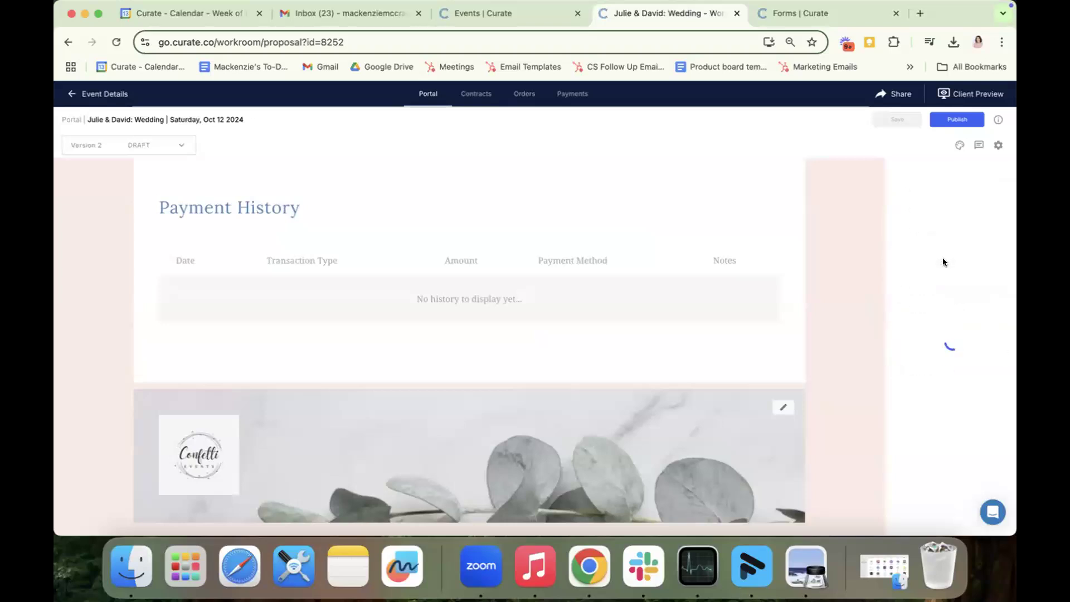
{"action": "scroll", "coordinate": [614, 322], "scroll_direction": "down", "scroll_amount": 10}
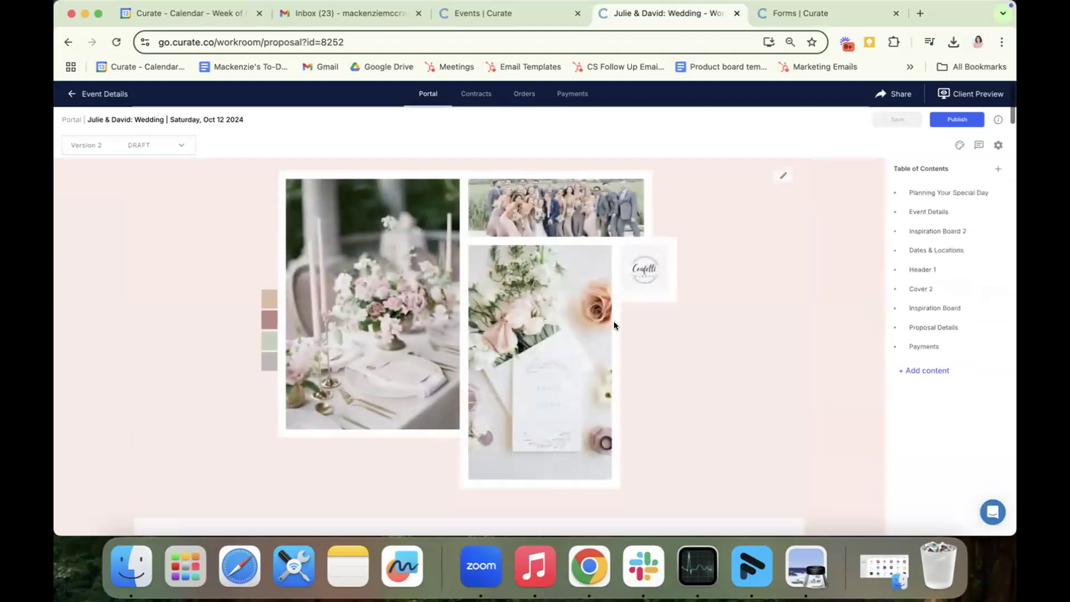
{"action": "scroll", "coordinate": [614, 326], "scroll_direction": "down", "scroll_amount": 10}
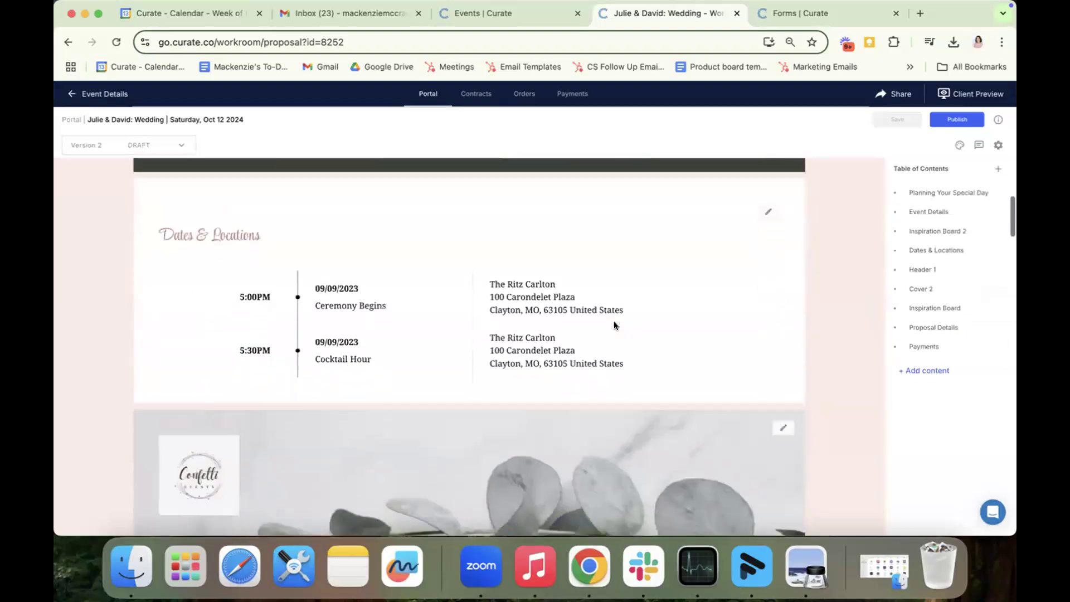
{"action": "scroll", "coordinate": [402, 321], "scroll_direction": "down", "scroll_amount": 3}
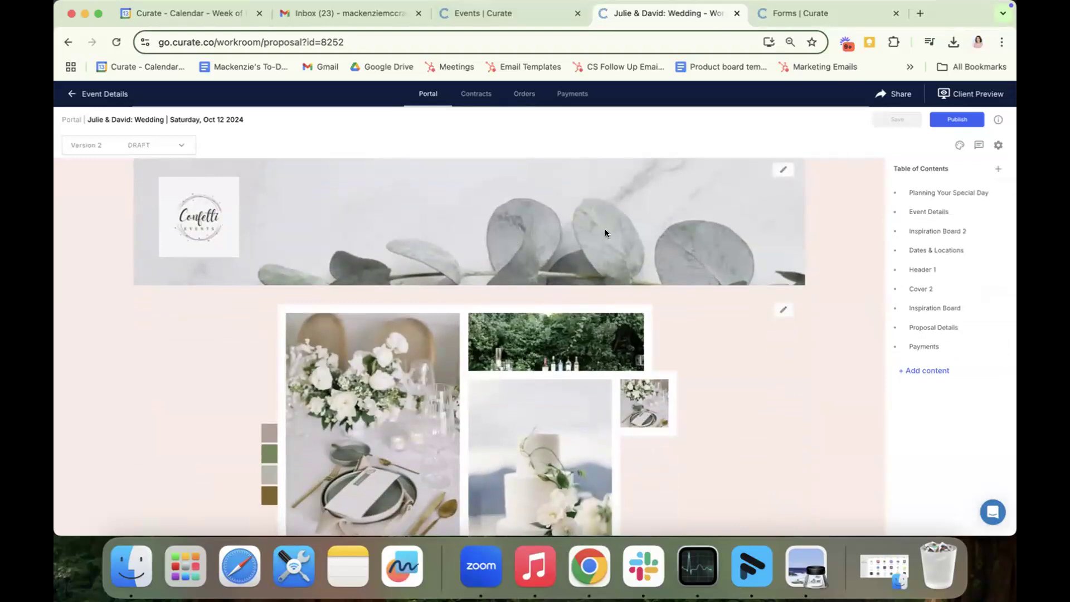
{"action": "scroll", "coordinate": [593, 232], "scroll_direction": "up", "scroll_amount": 1}
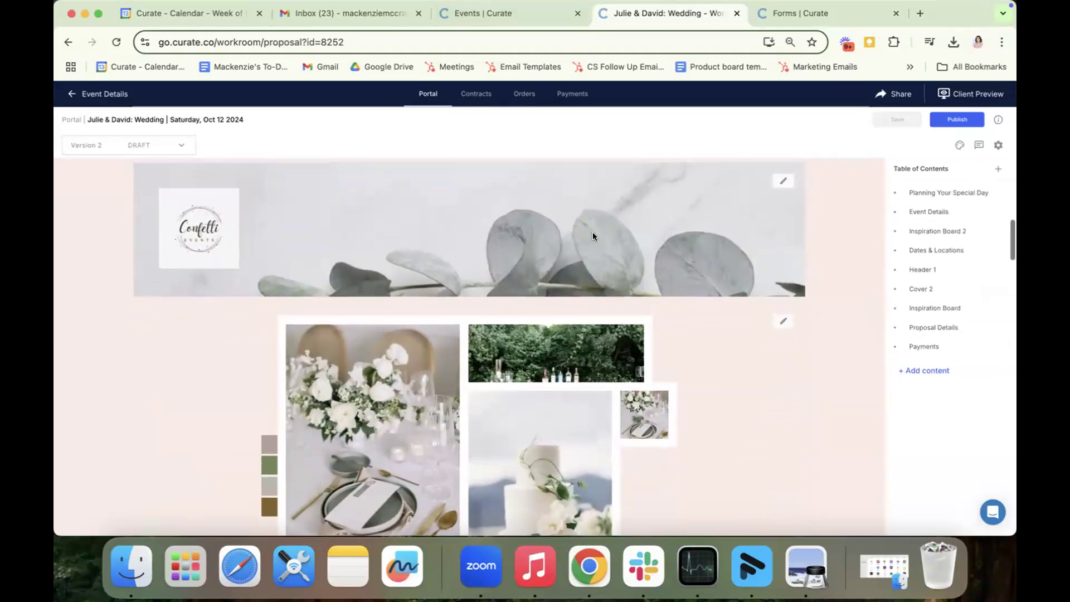
Step: Open the settings of the Wedding Package section in the event's orders
{"action": "left_click", "coordinate": [521, 95]}
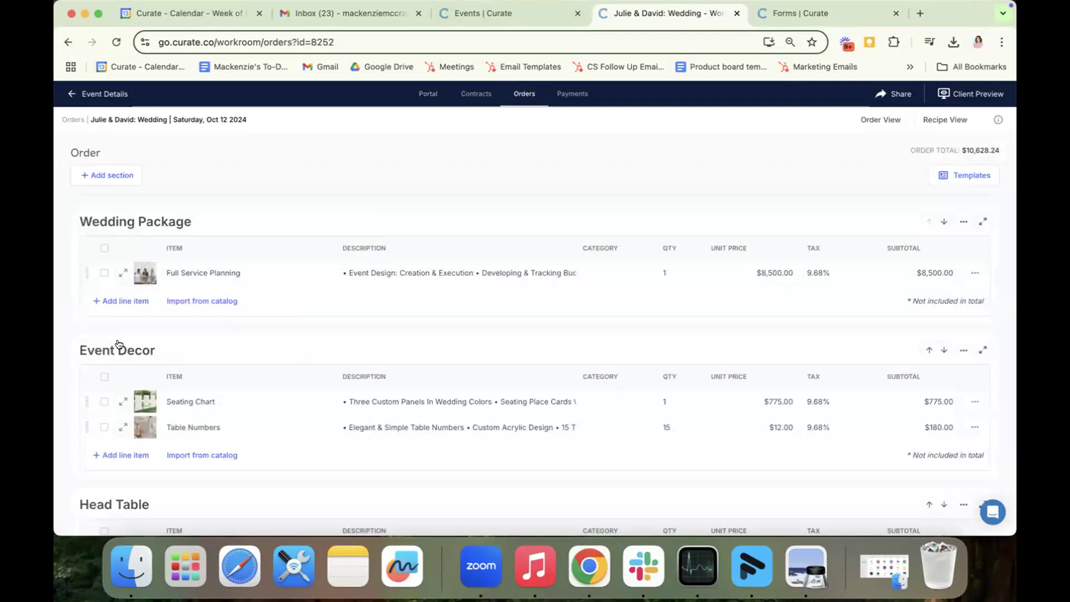
{"action": "scroll", "coordinate": [119, 344], "scroll_direction": "down", "scroll_amount": 3}
{"action": "scroll", "coordinate": [179, 250], "scroll_direction": "up", "scroll_amount": 2}
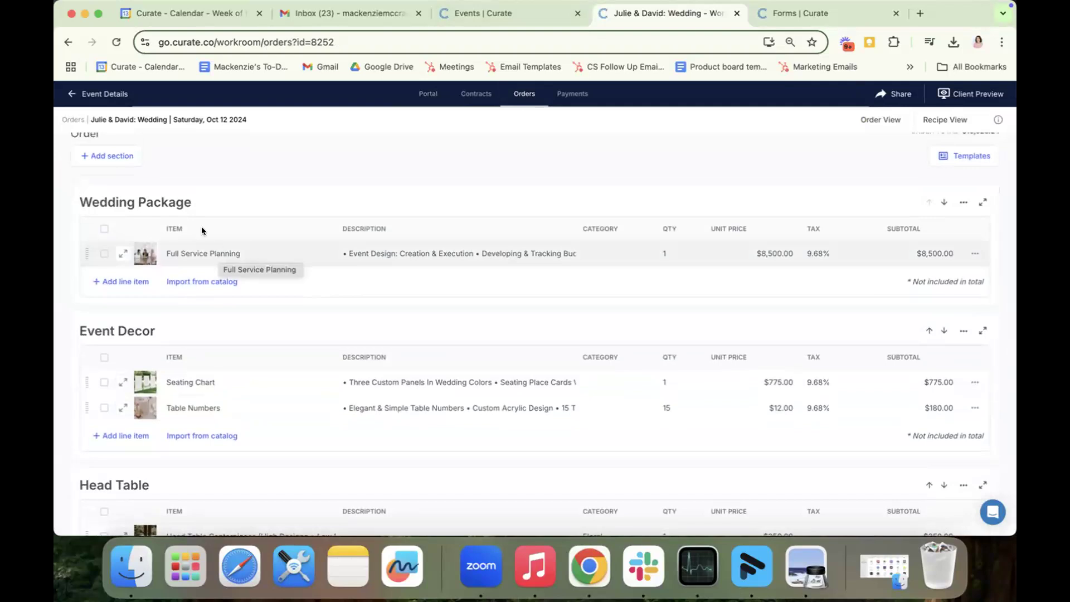
{"action": "left_click", "coordinate": [132, 202]}
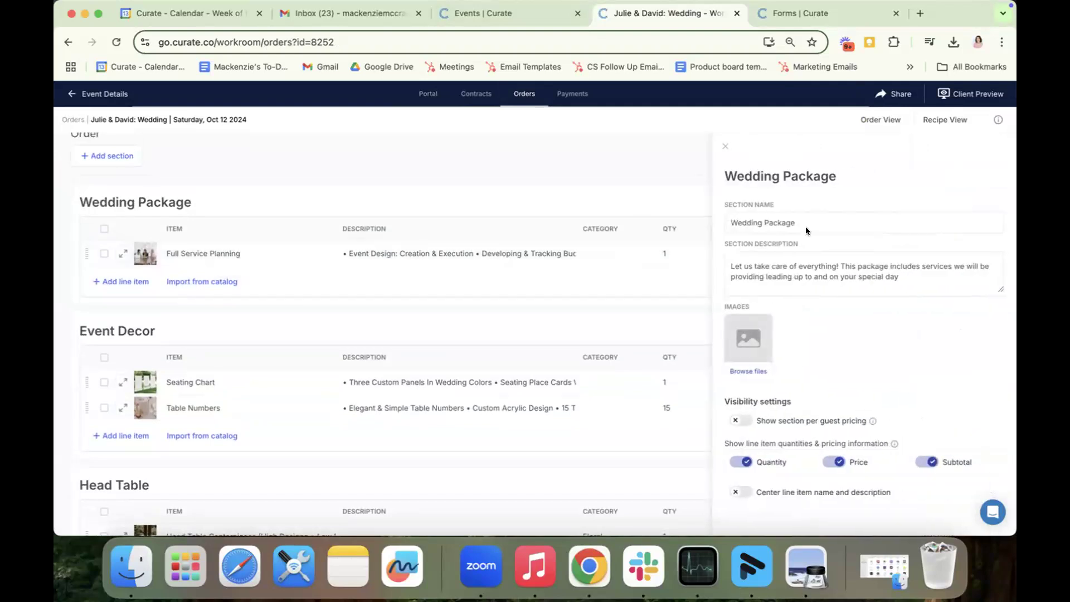
{"action": "scroll", "coordinate": [851, 439], "scroll_direction": "down", "scroll_amount": 1}
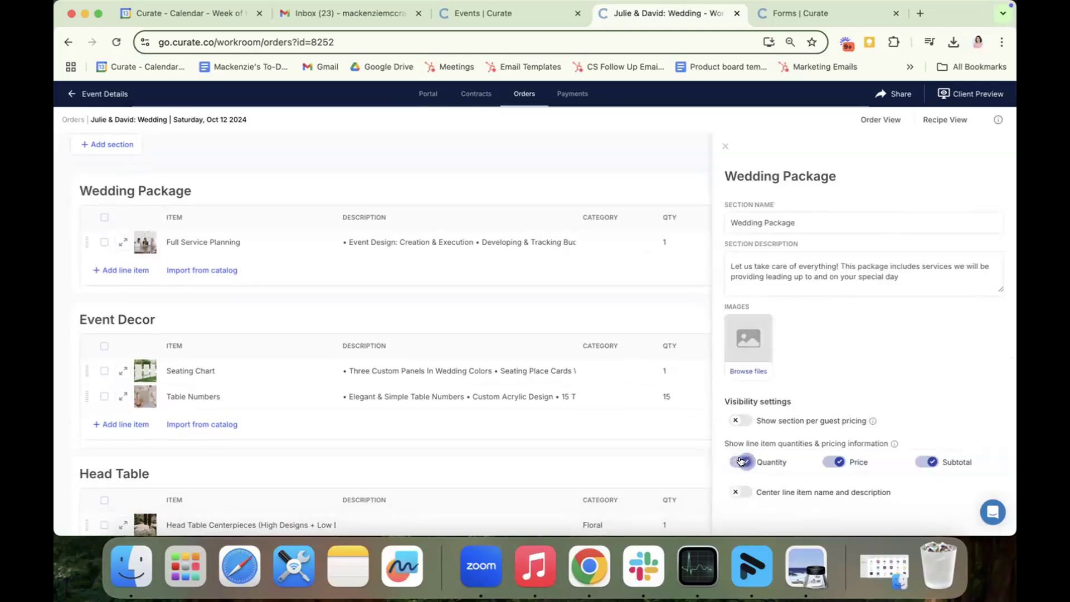
Step: Try hiding the Wedding Package section's line item price, subtotal and quantity, and show them all again
{"action": "left_click", "coordinate": [832, 462]}
{"action": "left_click", "coordinate": [832, 462]}
{"action": "left_click", "coordinate": [921, 462]}
{"action": "left_click", "coordinate": [922, 461]}
{"action": "left_click", "coordinate": [923, 461]}
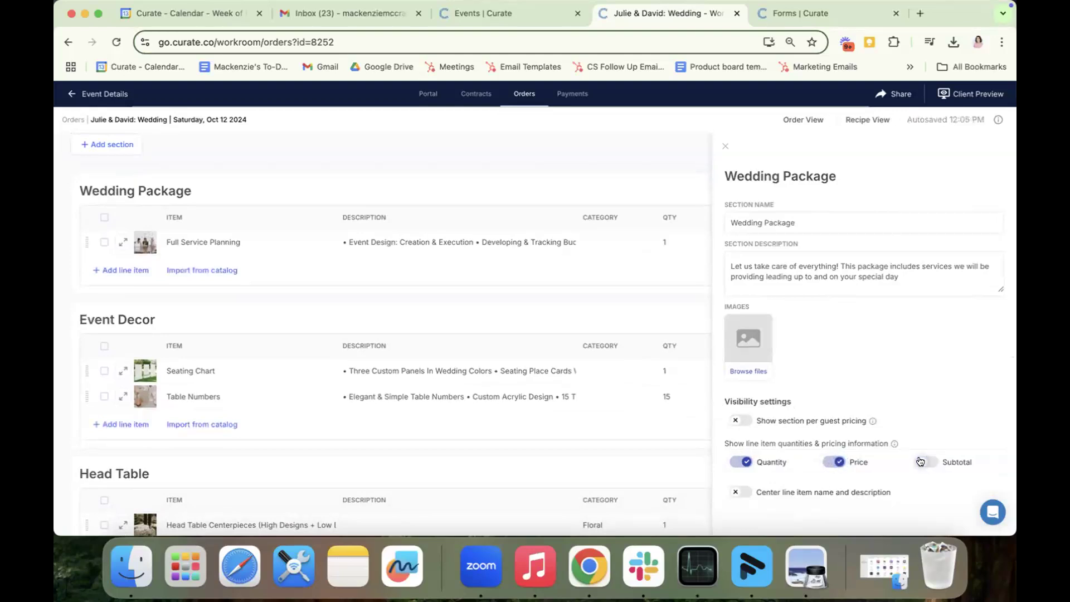
{"action": "left_click", "coordinate": [835, 462]}
{"action": "left_click", "coordinate": [740, 462]}
{"action": "left_click", "coordinate": [740, 462]}
{"action": "left_click", "coordinate": [836, 462]}
Step: Enable centering of line item names and descriptions for the Wedding Package section, and recheck its visibility settings
{"action": "left_click", "coordinate": [740, 491]}
{"action": "scroll", "coordinate": [814, 306], "scroll_direction": "up", "scroll_amount": 1}
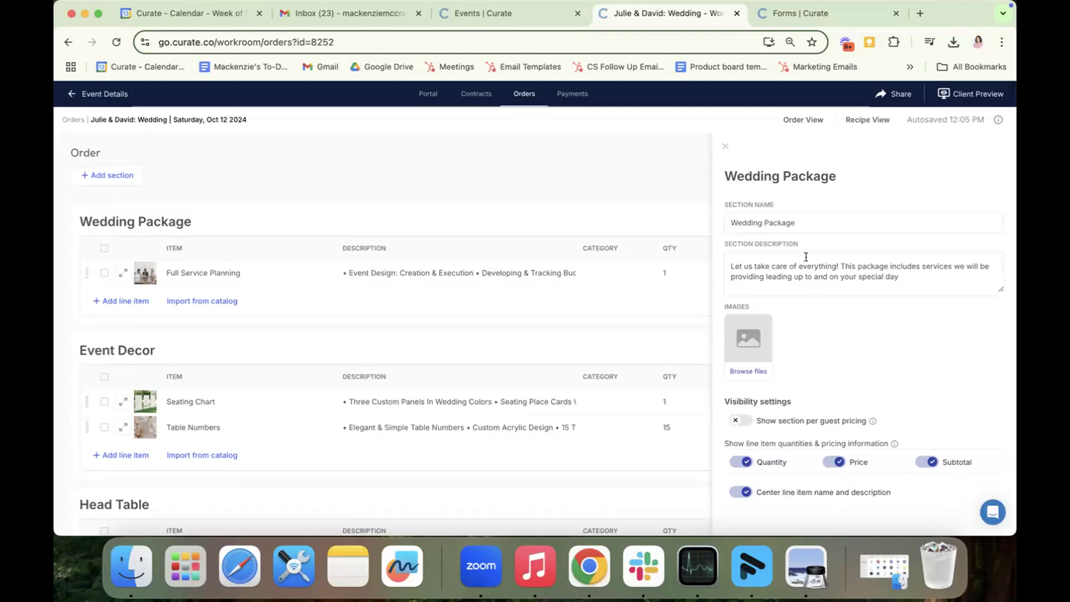
{"action": "left_click", "coordinate": [723, 146]}
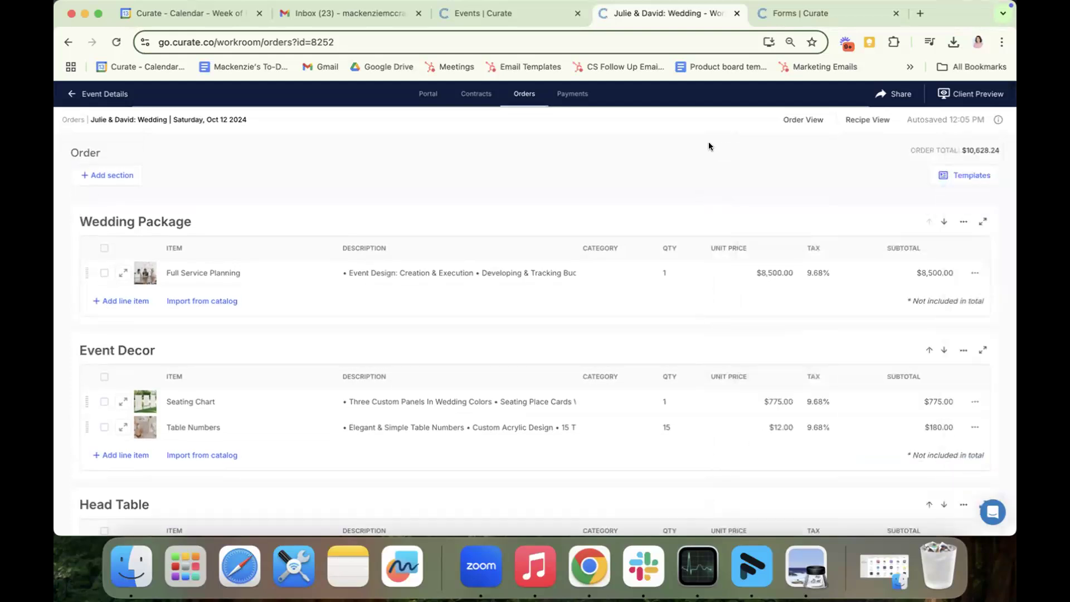
{"action": "left_click", "coordinate": [136, 222]}
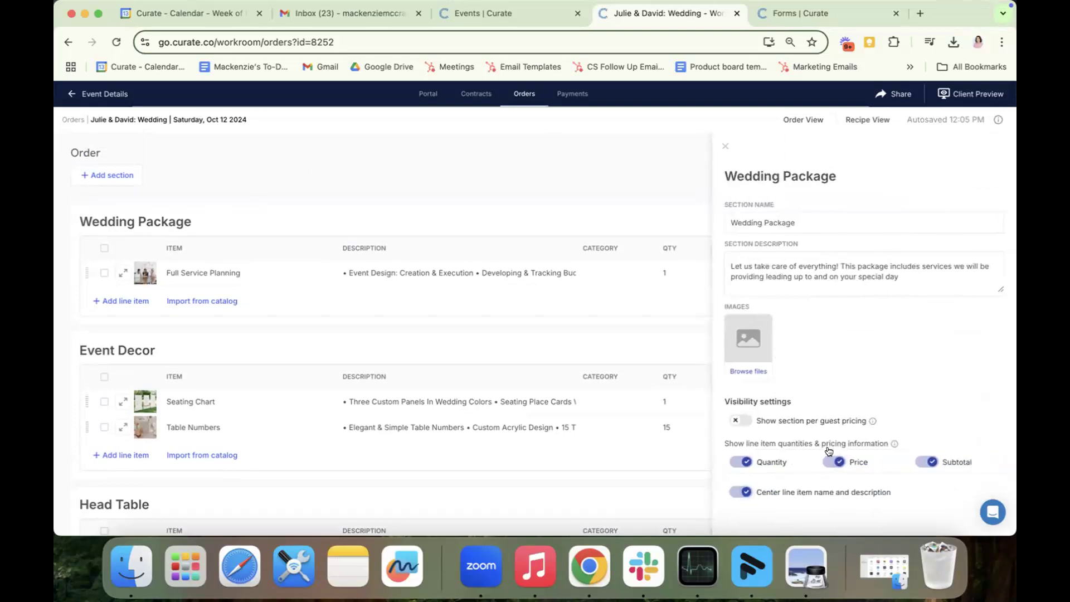
{"action": "left_click", "coordinate": [724, 149]}
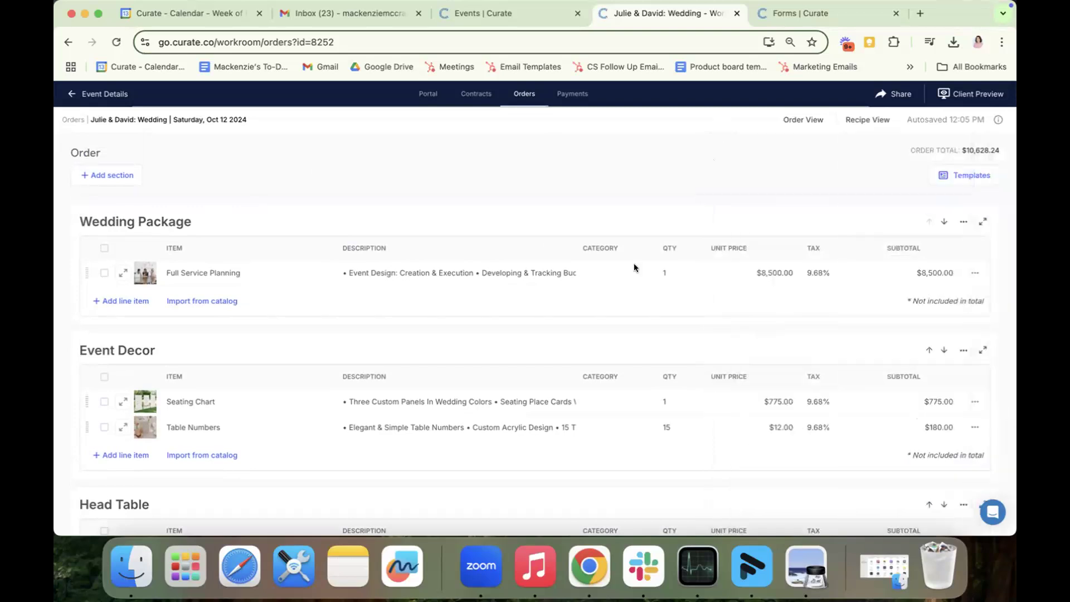
Step: Select all line items in the Wedding Package, Event Decor, Head Table and Appetizers sections
{"action": "scroll", "coordinate": [190, 279], "scroll_direction": "down", "scroll_amount": 1}
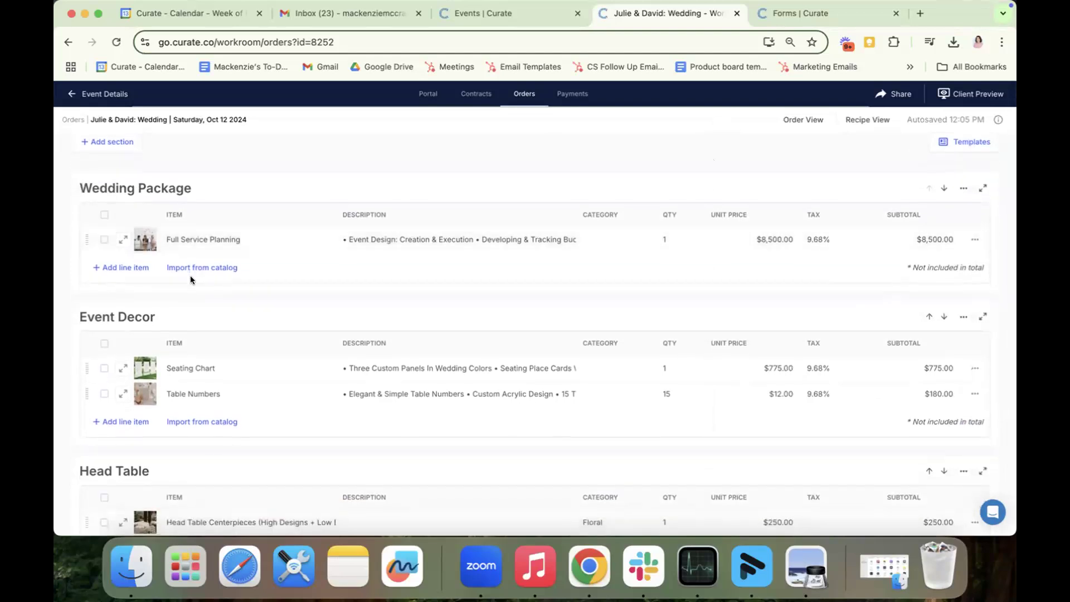
{"action": "left_click", "coordinate": [104, 239]}
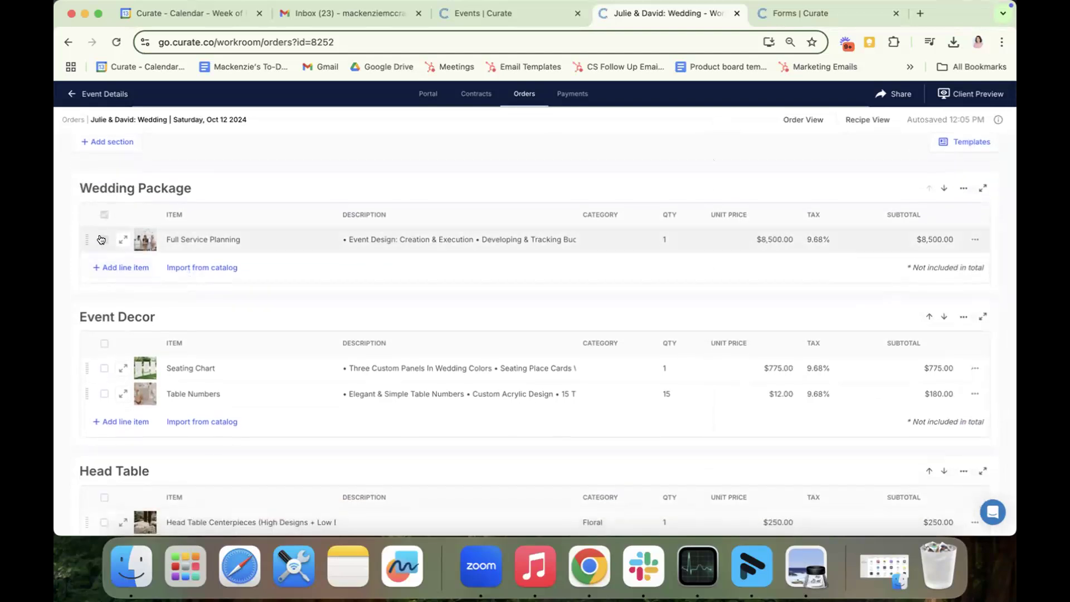
{"action": "left_click", "coordinate": [104, 343]}
{"action": "scroll", "coordinate": [104, 363], "scroll_direction": "down", "scroll_amount": 1}
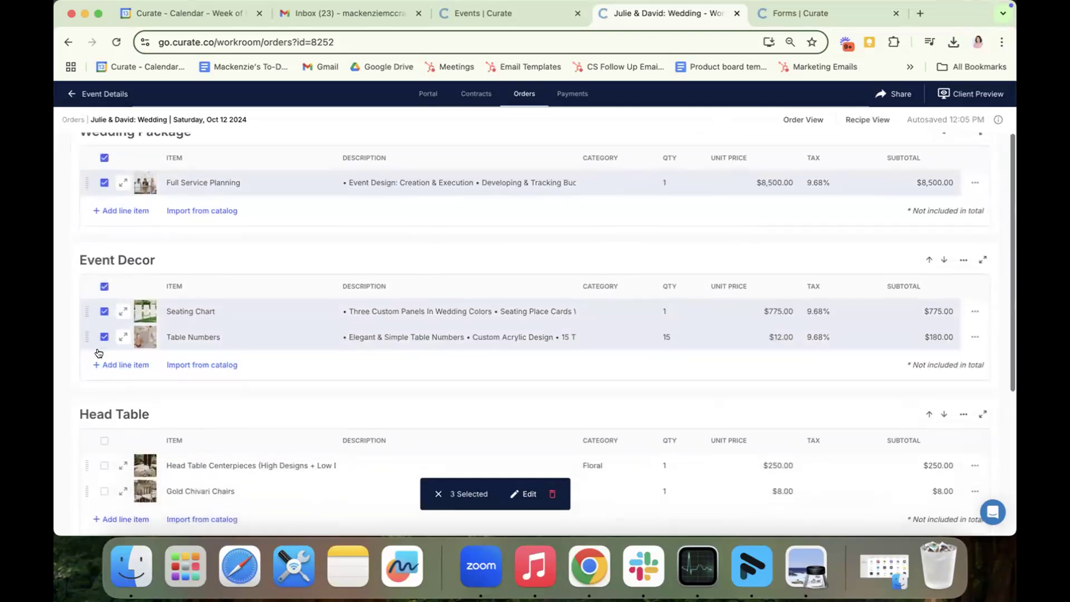
{"action": "left_click", "coordinate": [104, 439]}
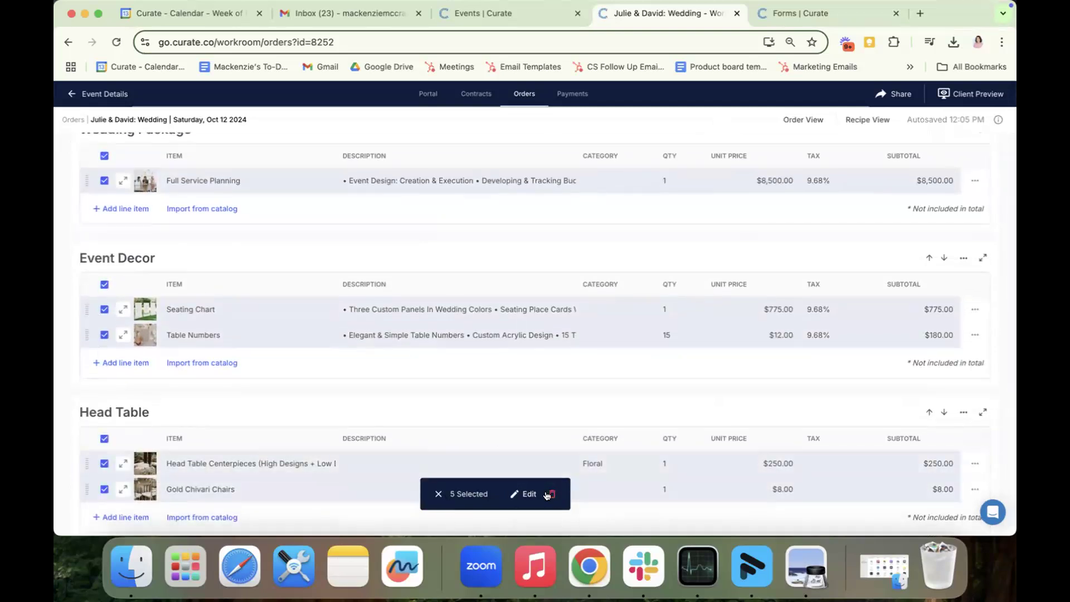
{"action": "scroll", "coordinate": [354, 334], "scroll_direction": "down", "scroll_amount": 5}
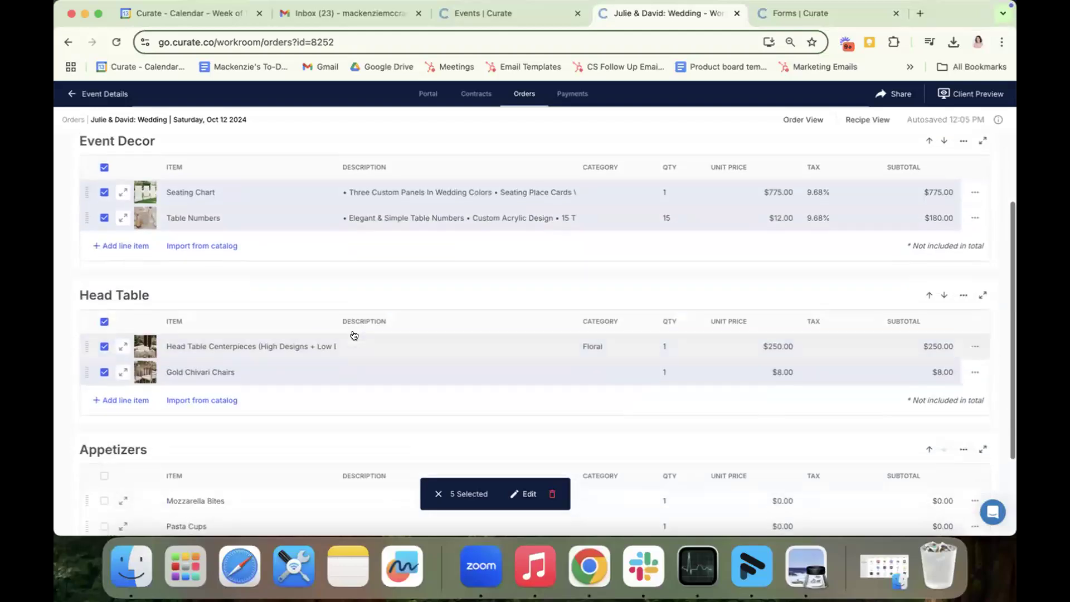
{"action": "left_click", "coordinate": [104, 386]}
{"action": "scroll", "coordinate": [265, 305], "scroll_direction": "down", "scroll_amount": 1}
{"action": "scroll", "coordinate": [265, 305], "scroll_direction": "up", "scroll_amount": 6}
{"action": "scroll", "coordinate": [265, 306], "scroll_direction": "down", "scroll_amount": 3}
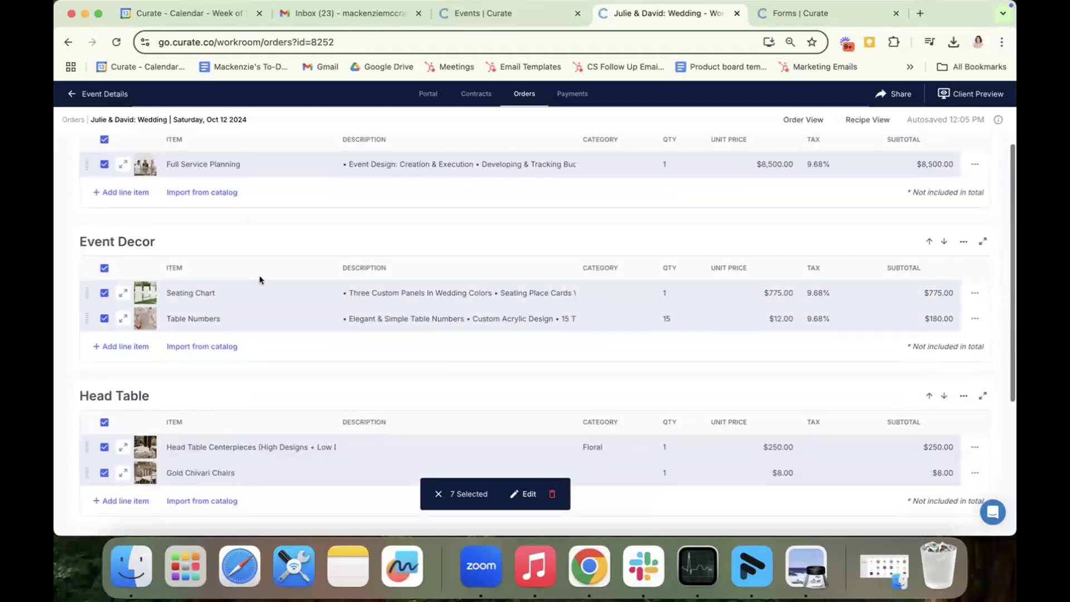
{"action": "scroll", "coordinate": [261, 280], "scroll_direction": "up", "scroll_amount": 2}
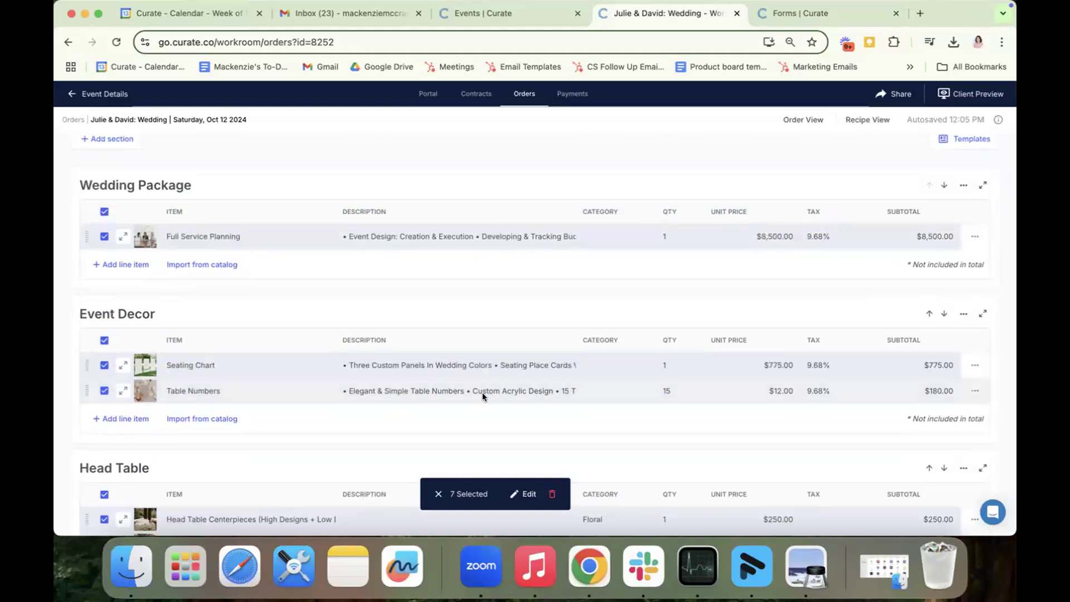
Step: Open bulk editing for the selected line items and review the available status and account code options
{"action": "left_click", "coordinate": [522, 494]}
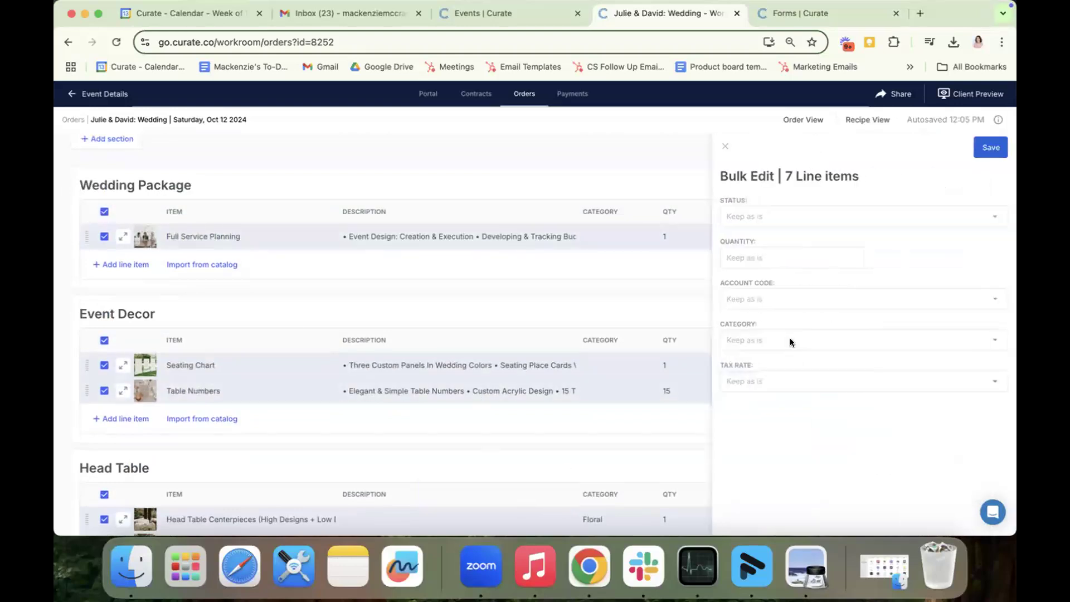
{"action": "left_click", "coordinate": [774, 213]}
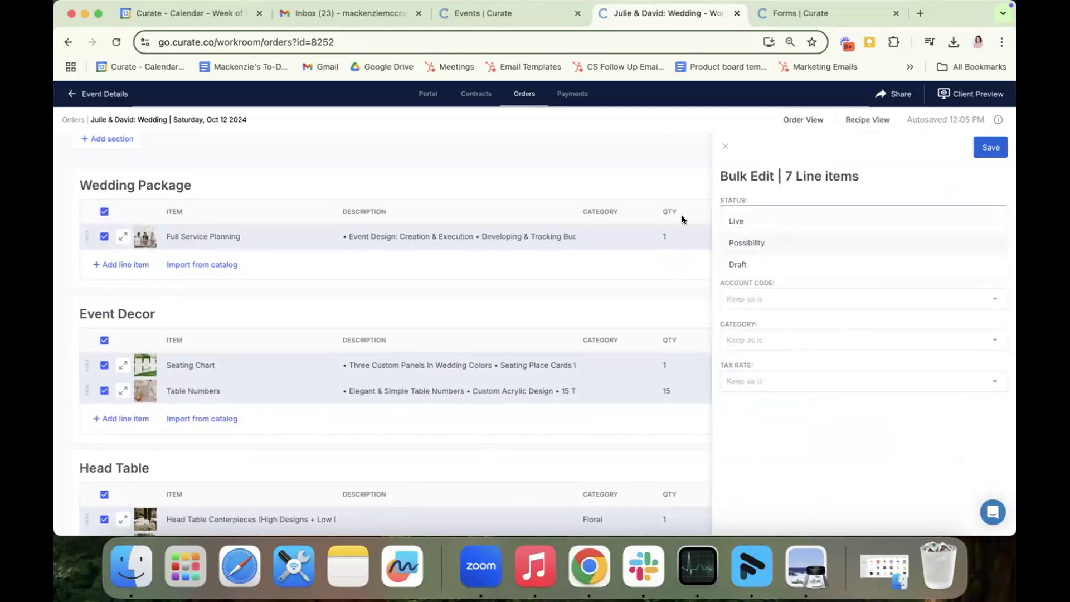
{"action": "left_click", "coordinate": [775, 158]}
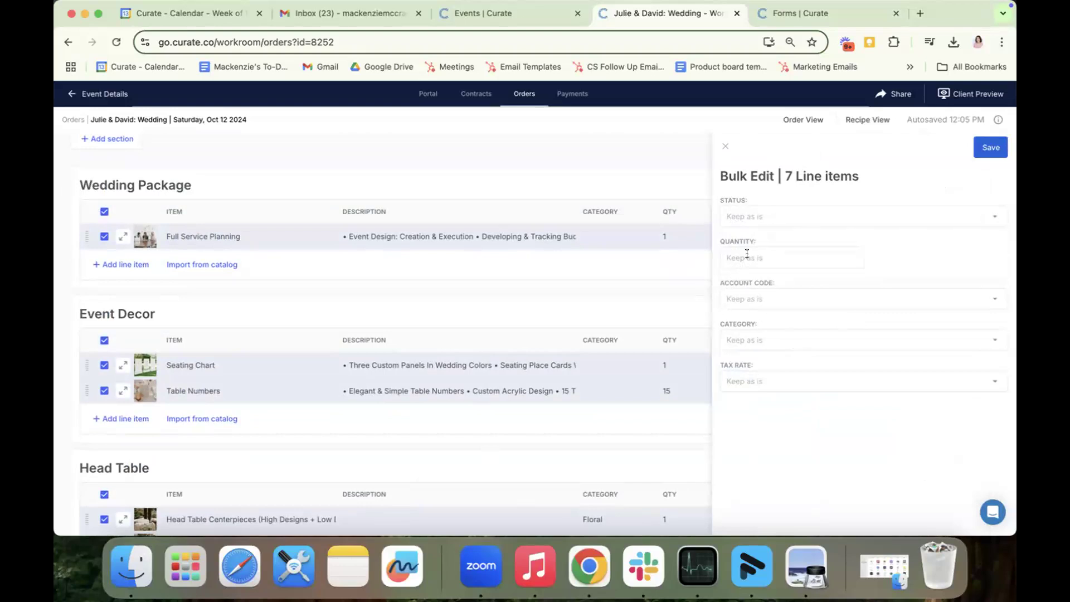
{"action": "left_click", "coordinate": [753, 290]}
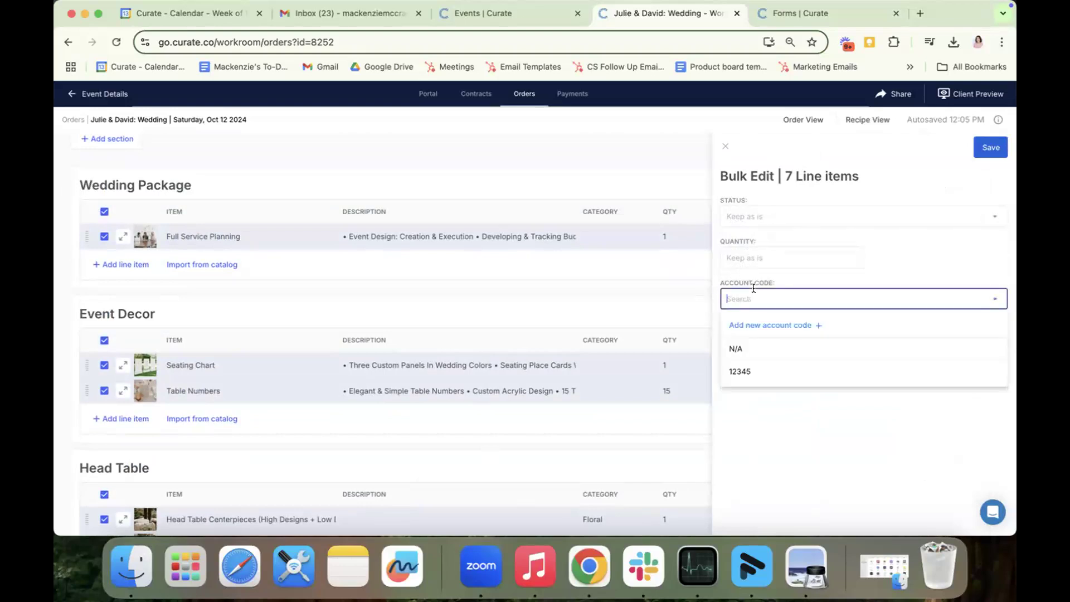
{"action": "left_click", "coordinate": [902, 245]}
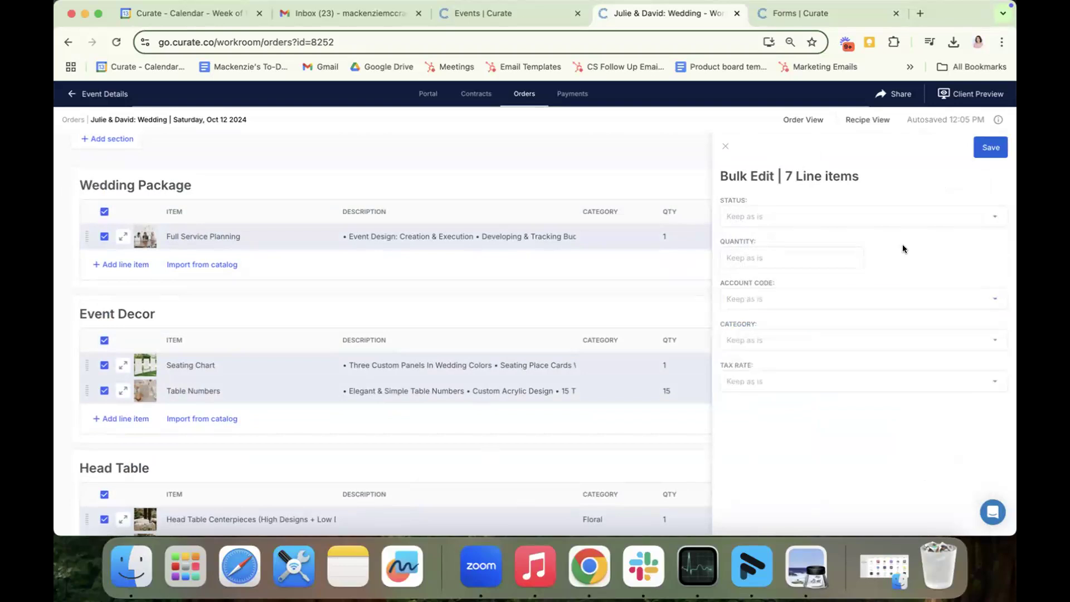
Step: Review the category and tax rate options for the bulk edit, and close it without saving any change
{"action": "left_click", "coordinate": [757, 338]}
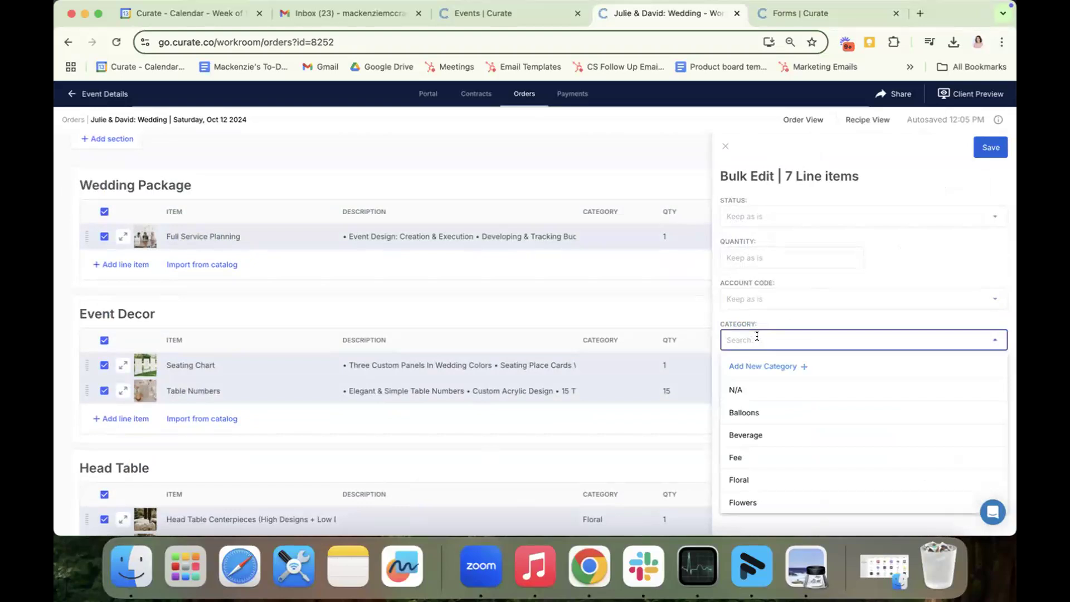
{"action": "scroll", "coordinate": [793, 468], "scroll_direction": "down", "scroll_amount": 3}
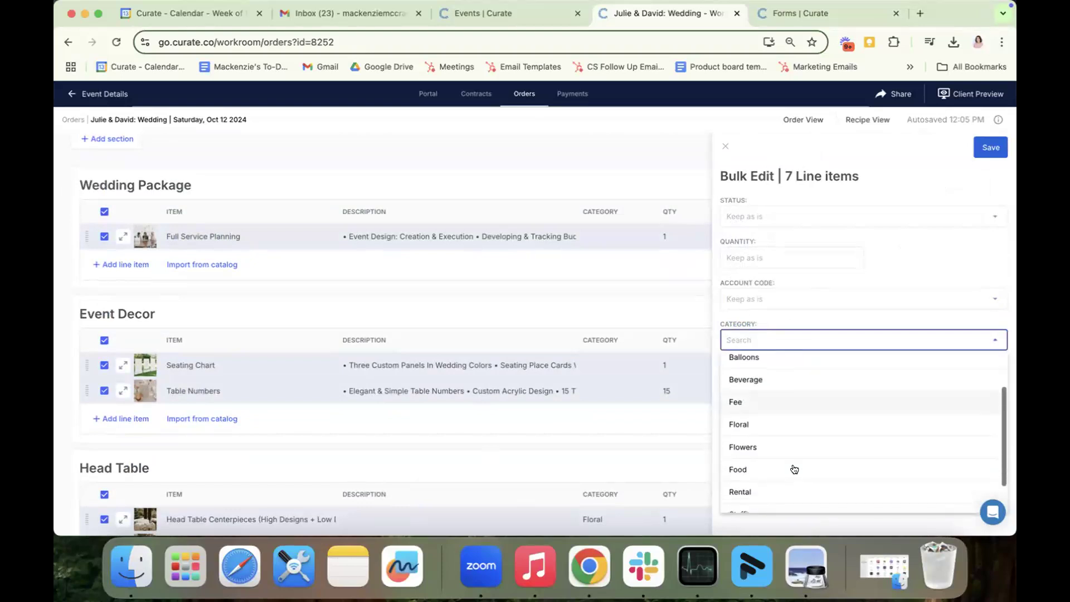
{"action": "scroll", "coordinate": [793, 468], "scroll_direction": "down", "scroll_amount": 3}
{"action": "scroll", "coordinate": [779, 407], "scroll_direction": "up", "scroll_amount": 6}
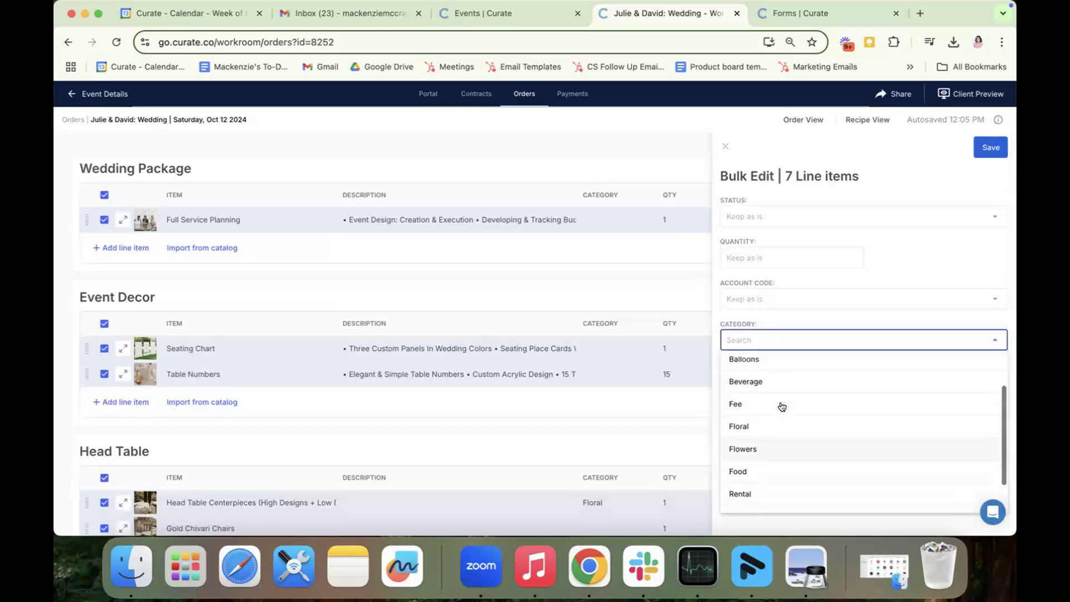
{"action": "scroll", "coordinate": [781, 405], "scroll_direction": "up", "scroll_amount": 2}
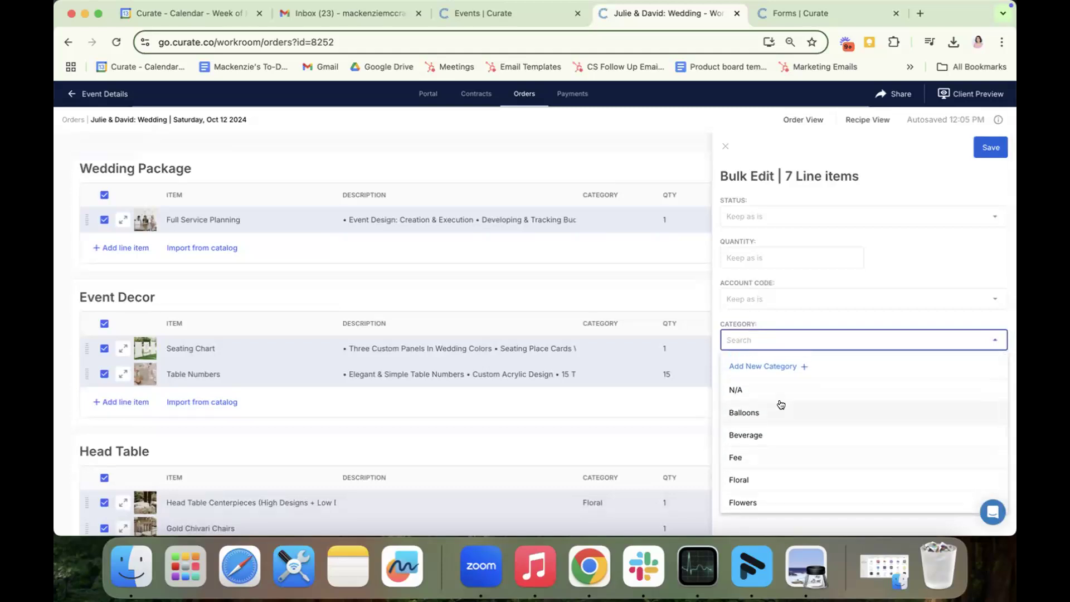
{"action": "scroll", "coordinate": [781, 405], "scroll_direction": "down", "scroll_amount": 1}
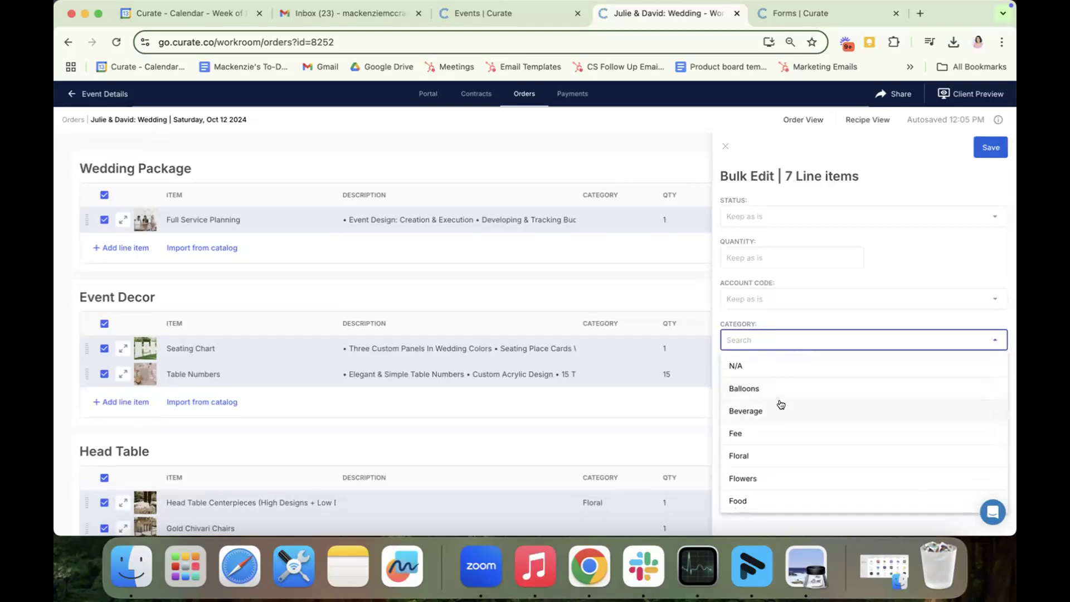
{"action": "scroll", "coordinate": [781, 404], "scroll_direction": "down", "scroll_amount": 2}
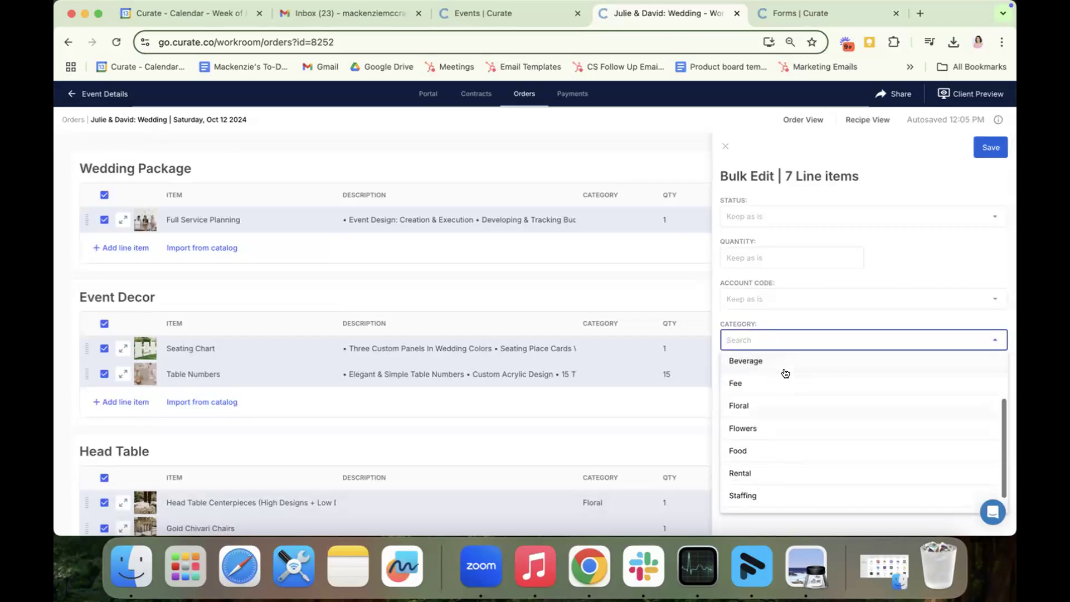
{"action": "left_click", "coordinate": [801, 321]}
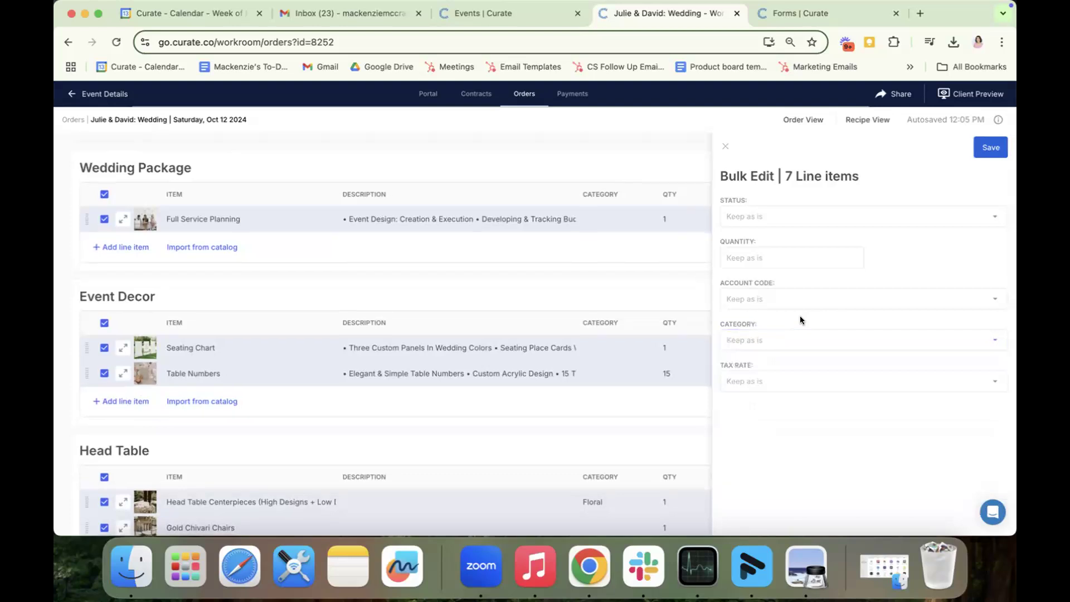
{"action": "scroll", "coordinate": [713, 295], "scroll_direction": "down", "scroll_amount": 1}
{"action": "left_click", "coordinate": [742, 378]}
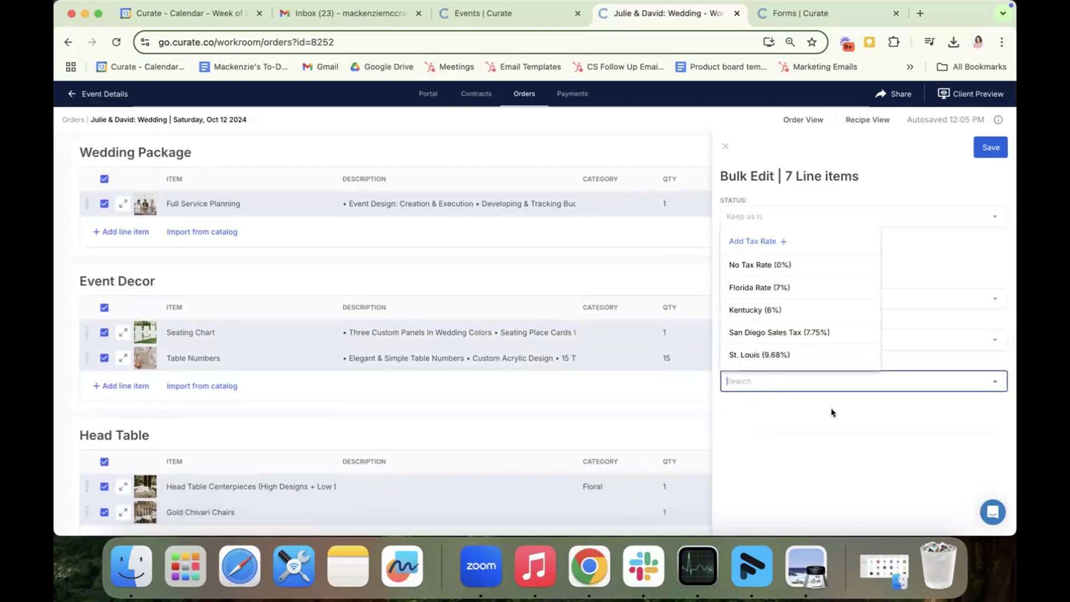
{"action": "left_click", "coordinate": [722, 148]}
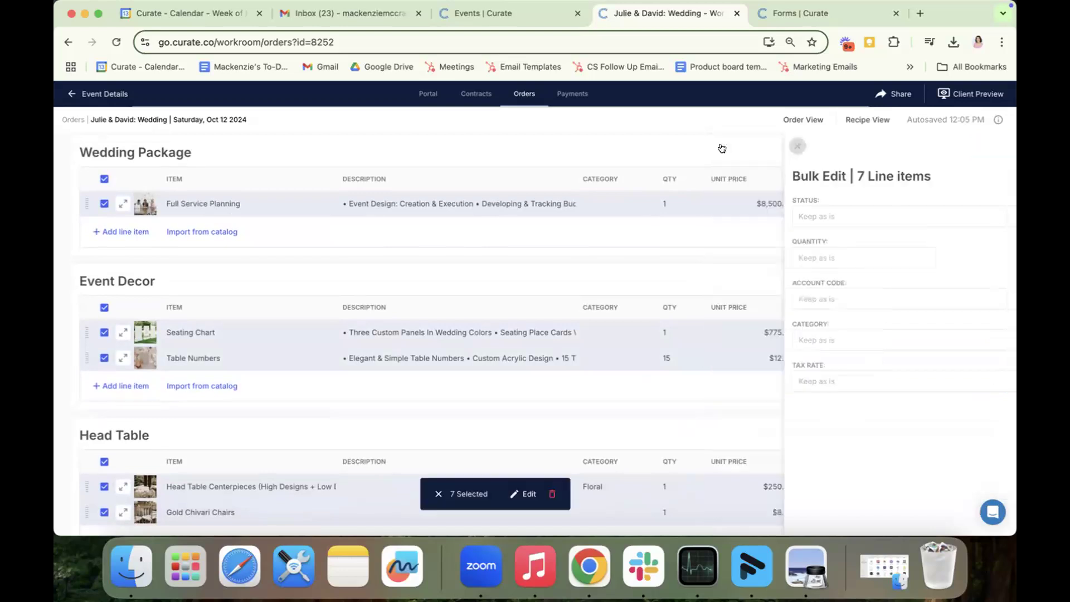
Step: Deselect all line items in the Wedding Package, Event Decor, Head Table and Appetizers sections
{"action": "left_click", "coordinate": [98, 180]}
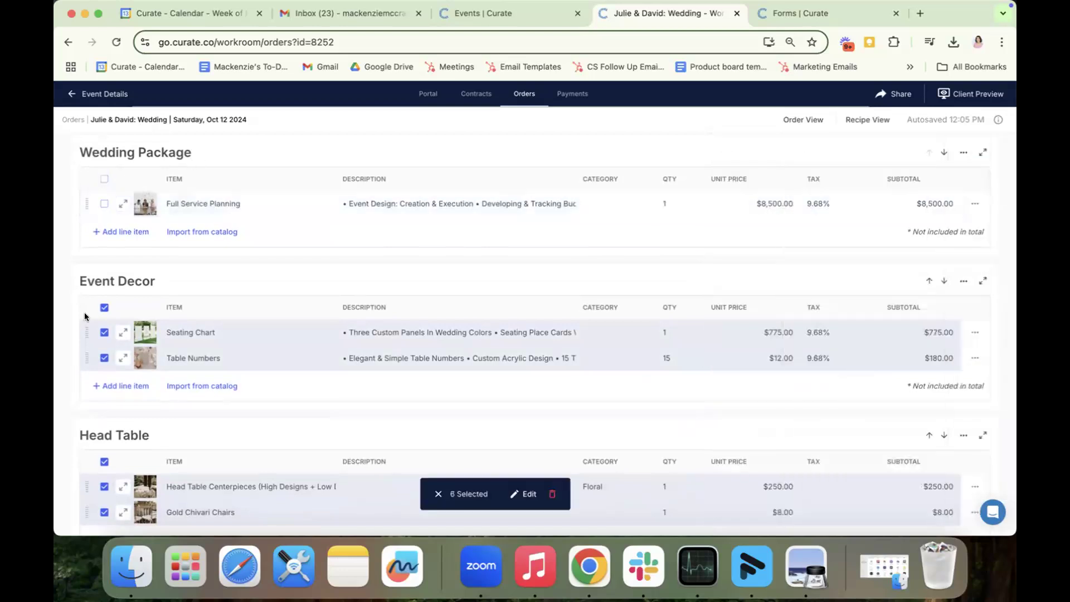
{"action": "left_click", "coordinate": [104, 308]}
{"action": "scroll", "coordinate": [106, 426], "scroll_direction": "down", "scroll_amount": 2}
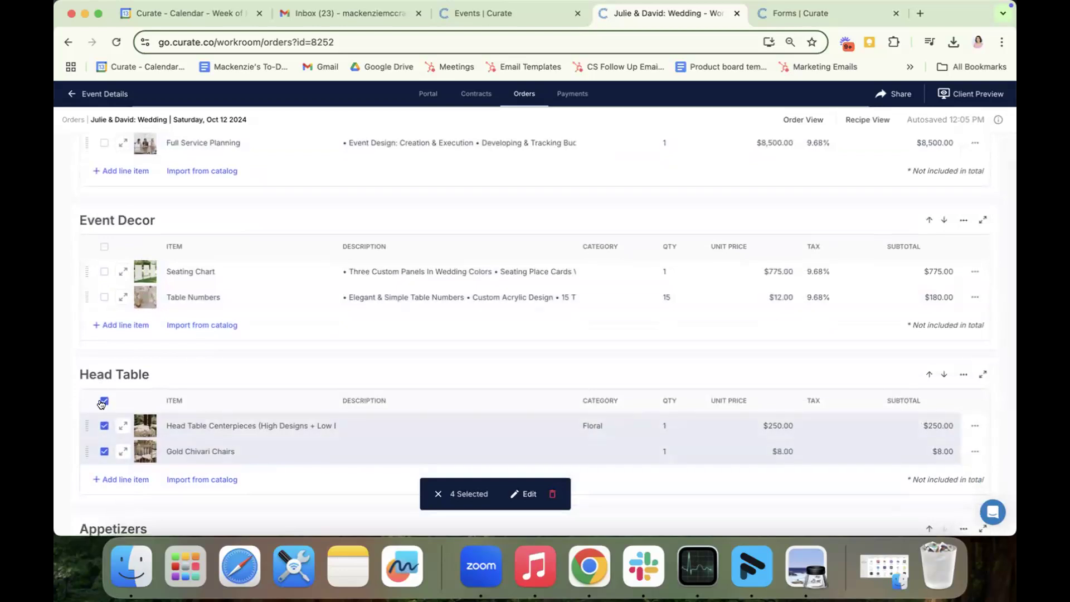
{"action": "left_click", "coordinate": [104, 401]}
{"action": "scroll", "coordinate": [105, 423], "scroll_direction": "down", "scroll_amount": 4}
{"action": "left_click", "coordinate": [104, 440]}
{"action": "left_click", "coordinate": [104, 439]}
{"action": "scroll", "coordinate": [114, 379], "scroll_direction": "up", "scroll_amount": 8}
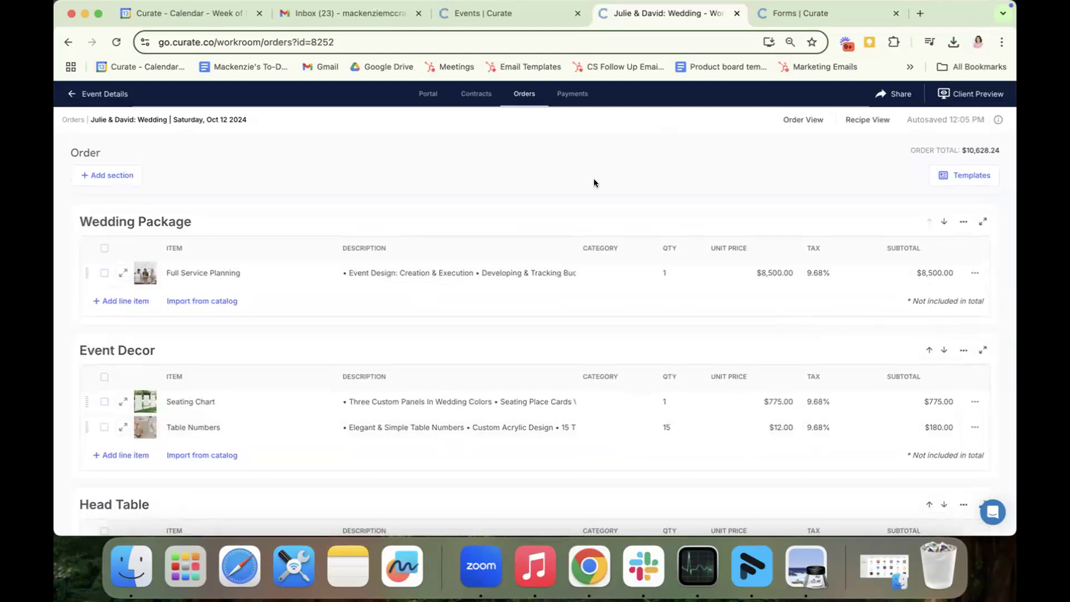
Step: Switch the order to Recipe View and examine the line item recipes down to the Head Table section
{"action": "left_click", "coordinate": [865, 120]}
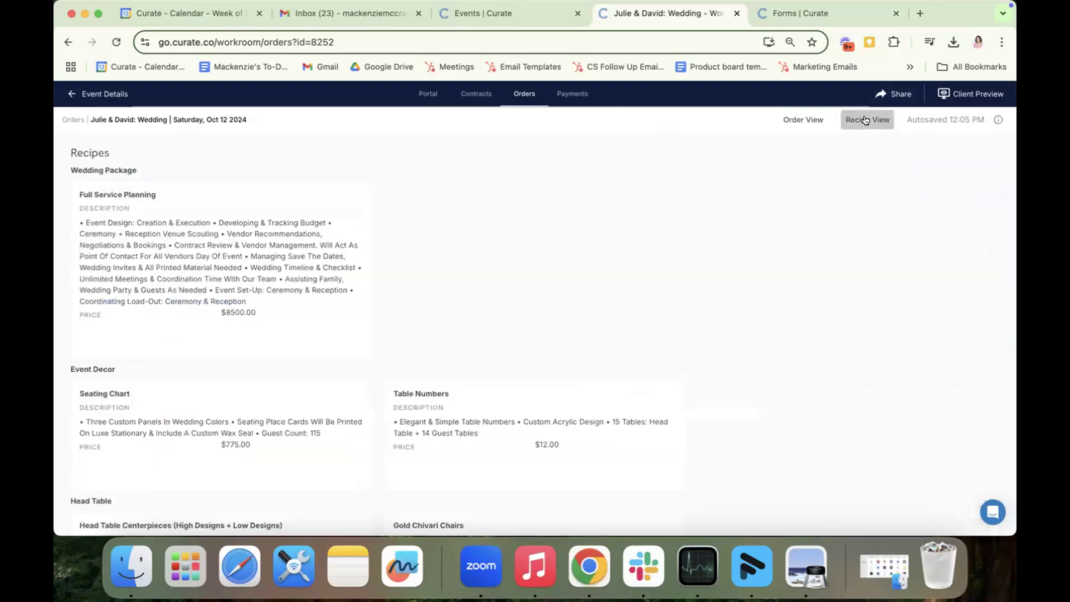
{"action": "scroll", "coordinate": [400, 263], "scroll_direction": "down", "scroll_amount": 3}
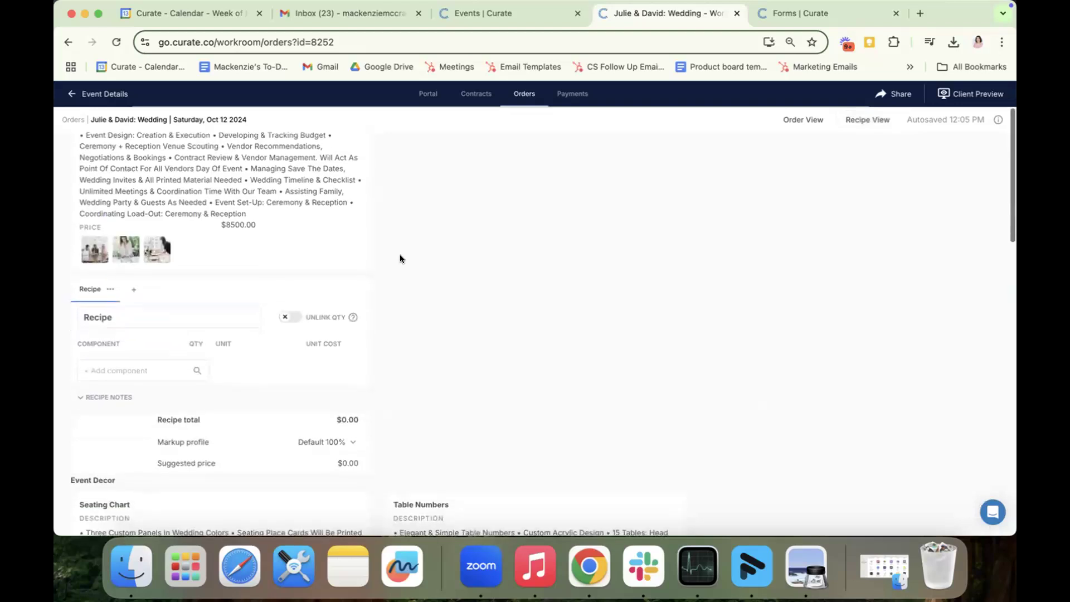
{"action": "scroll", "coordinate": [400, 256], "scroll_direction": "down", "scroll_amount": 5}
{"action": "scroll", "coordinate": [399, 258], "scroll_direction": "down", "scroll_amount": 6}
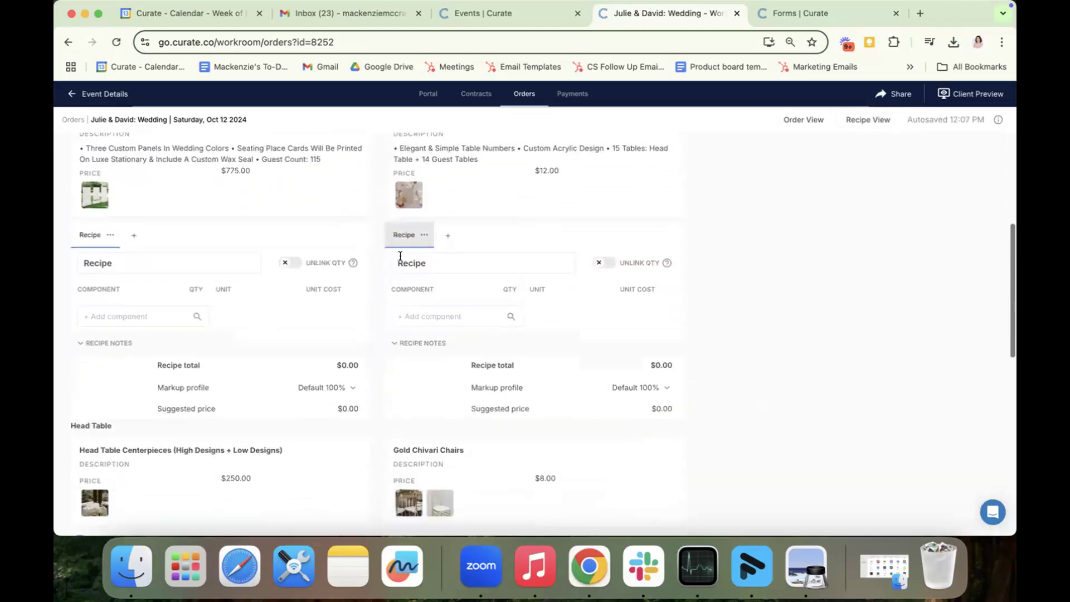
{"action": "scroll", "coordinate": [400, 256], "scroll_direction": "down", "scroll_amount": 1}
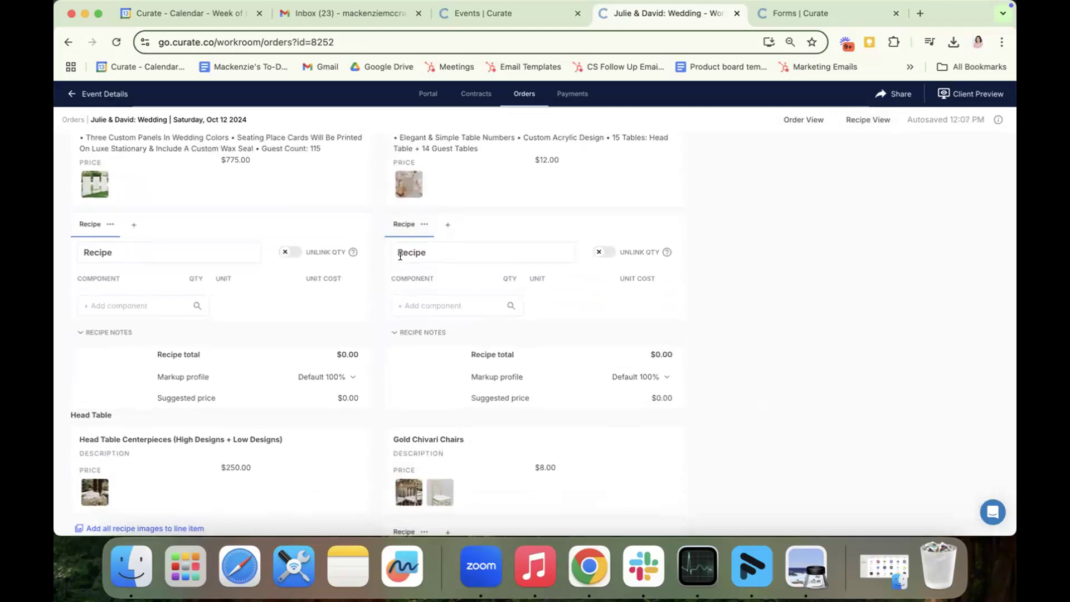
{"action": "scroll", "coordinate": [401, 255], "scroll_direction": "down", "scroll_amount": 3}
{"action": "scroll", "coordinate": [272, 318], "scroll_direction": "down", "scroll_amount": 3}
{"action": "scroll", "coordinate": [272, 318], "scroll_direction": "up", "scroll_amount": 1}
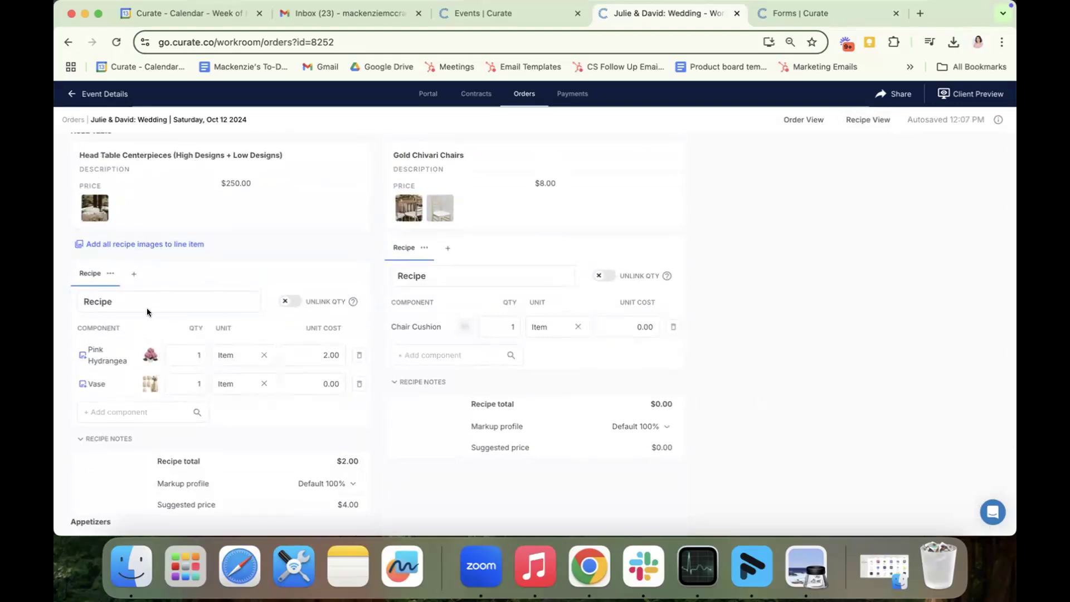
Step: Add all recipe images to the Head Table Centerpieces line item, and add Agapanthus Blue as a component of its recipe
{"action": "left_click", "coordinate": [127, 246]}
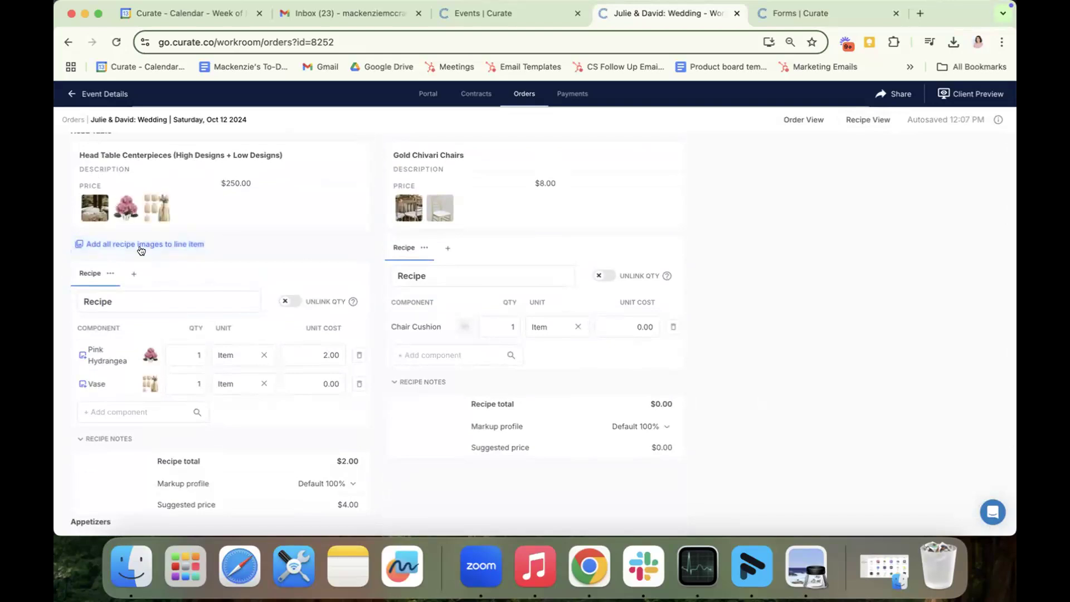
{"action": "left_click", "coordinate": [114, 410]}
{"action": "scroll", "coordinate": [179, 328], "scroll_direction": "down", "scroll_amount": 3}
{"action": "left_click", "coordinate": [159, 287]}
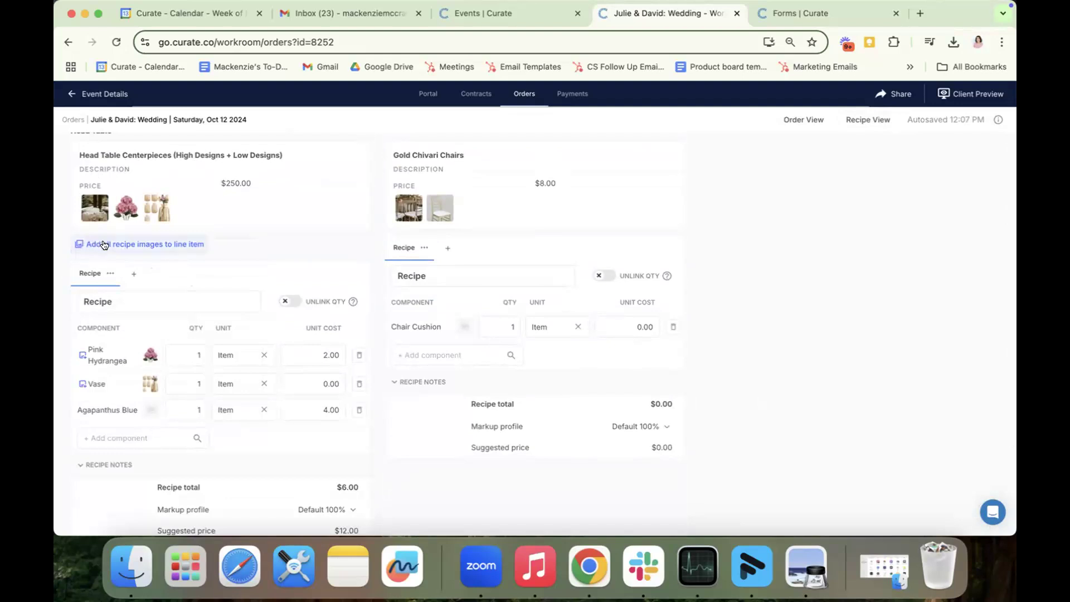
Step: Read the explanation of the Unlink Qty option for the Head Table Centerpieces recipe and look back over the earlier recipes
{"action": "mouse_move", "coordinate": [345, 301]}
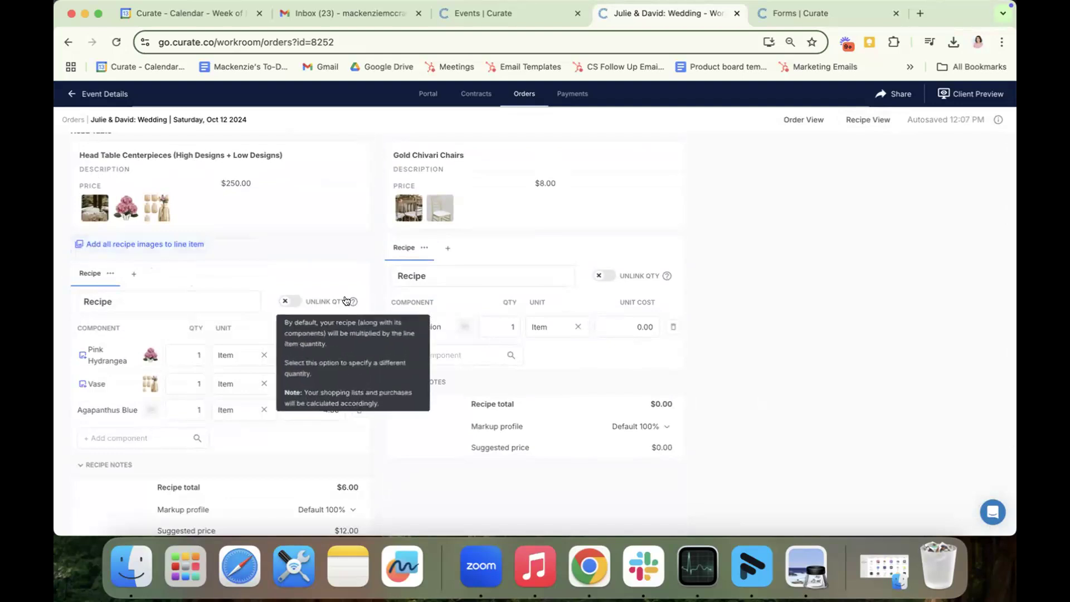
{"action": "scroll", "coordinate": [346, 301], "scroll_direction": "up", "scroll_amount": 2}
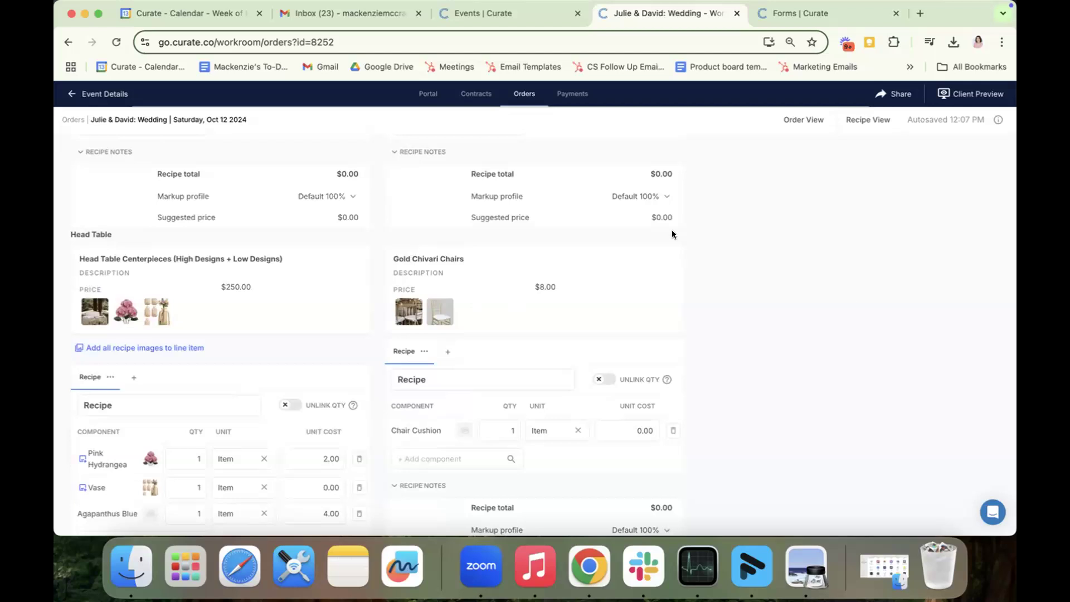
{"action": "scroll", "coordinate": [774, 252], "scroll_direction": "up", "scroll_amount": 3}
{"action": "scroll", "coordinate": [774, 253], "scroll_direction": "up", "scroll_amount": 3}
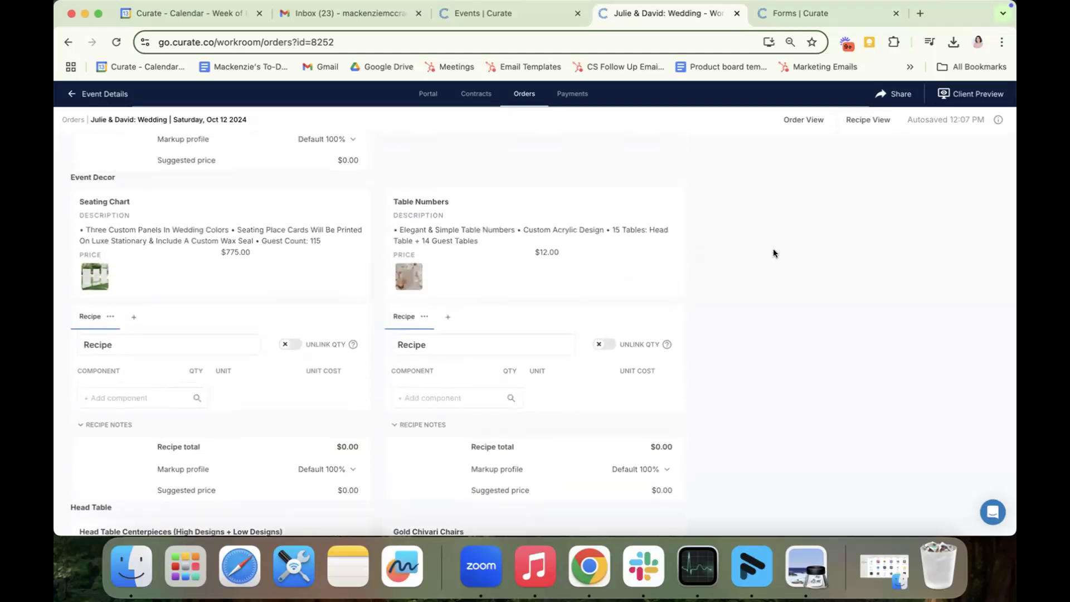
{"action": "scroll", "coordinate": [774, 253], "scroll_direction": "up", "scroll_amount": 10}
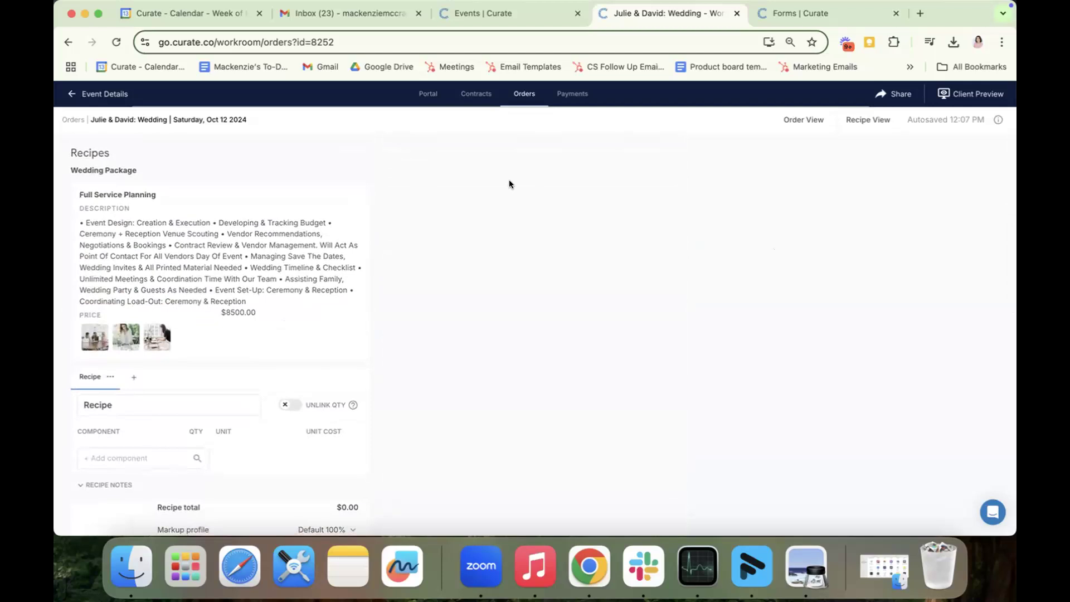
Step: Leave the orders to examine the wedding's event details on its overview page, and return to the event's workroom portal
{"action": "left_click", "coordinate": [417, 93]}
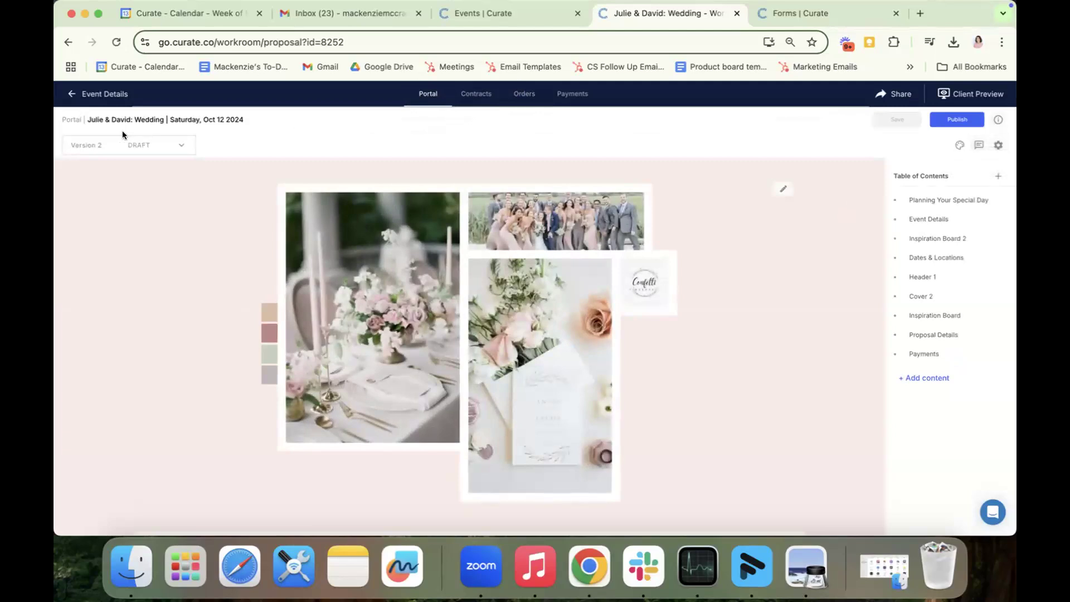
{"action": "left_click", "coordinate": [96, 94]}
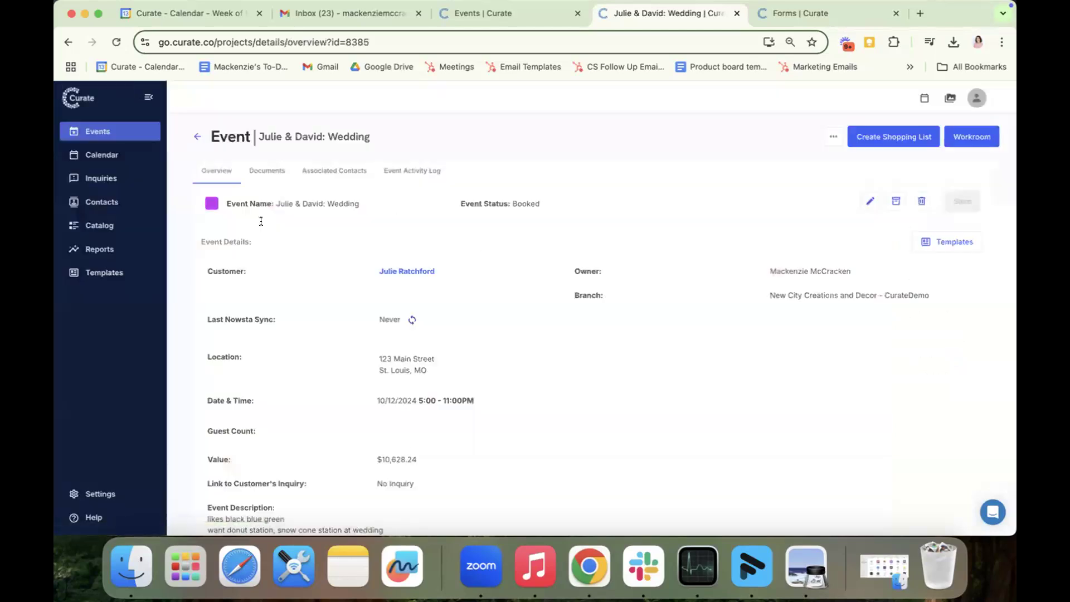
{"action": "scroll", "coordinate": [527, 375], "scroll_direction": "down", "scroll_amount": 3}
{"action": "scroll", "coordinate": [527, 374], "scroll_direction": "down", "scroll_amount": 2}
{"action": "scroll", "coordinate": [309, 293], "scroll_direction": "up", "scroll_amount": 5}
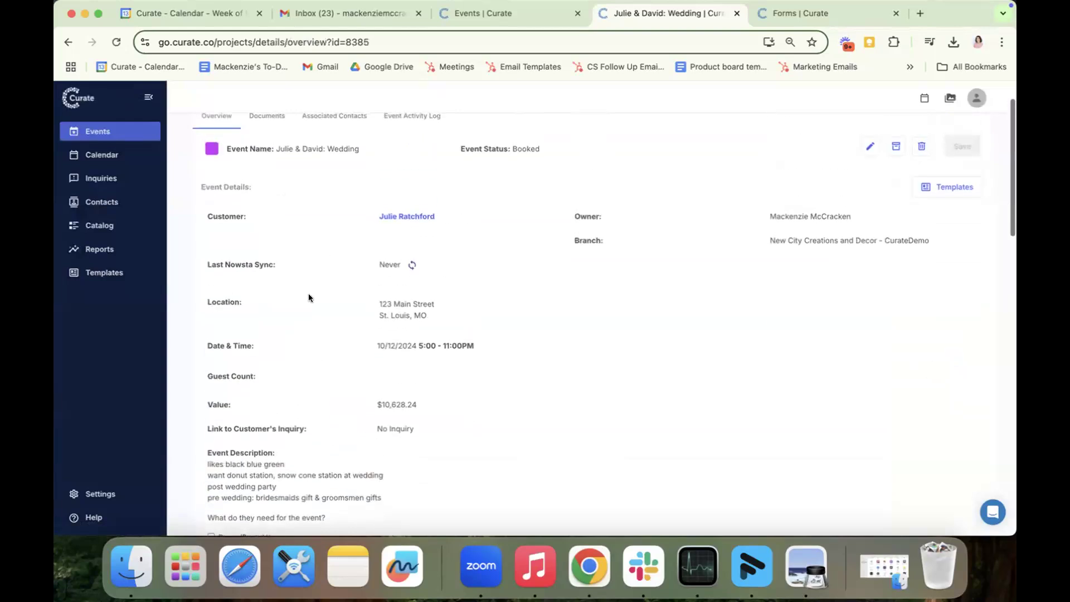
{"action": "scroll", "coordinate": [309, 293], "scroll_direction": "down", "scroll_amount": 1}
{"action": "scroll", "coordinate": [309, 293], "scroll_direction": "down", "scroll_amount": 5}
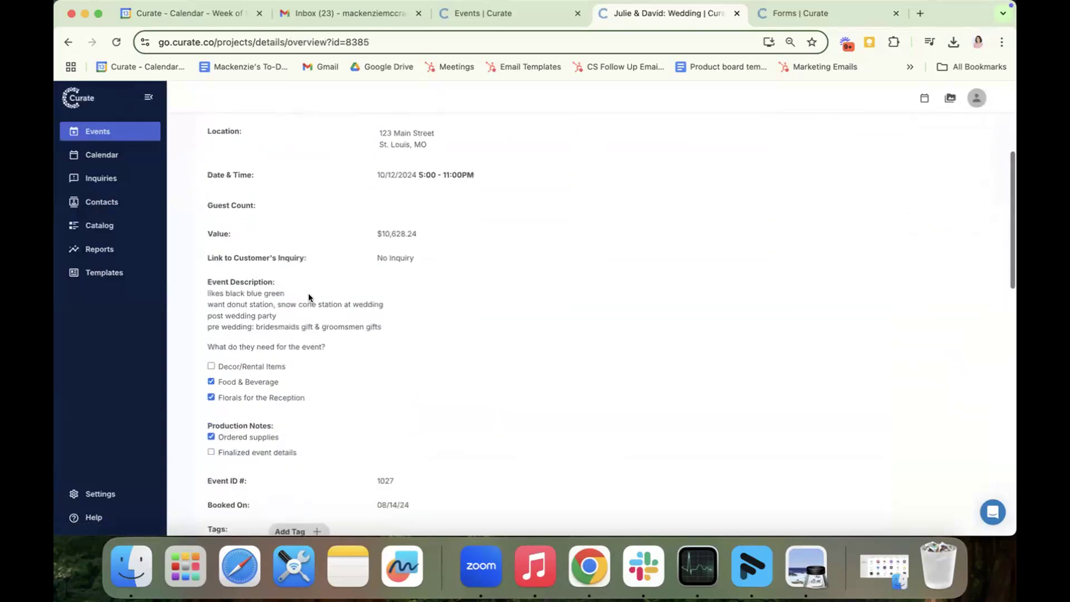
{"action": "scroll", "coordinate": [309, 297], "scroll_direction": "up", "scroll_amount": 6}
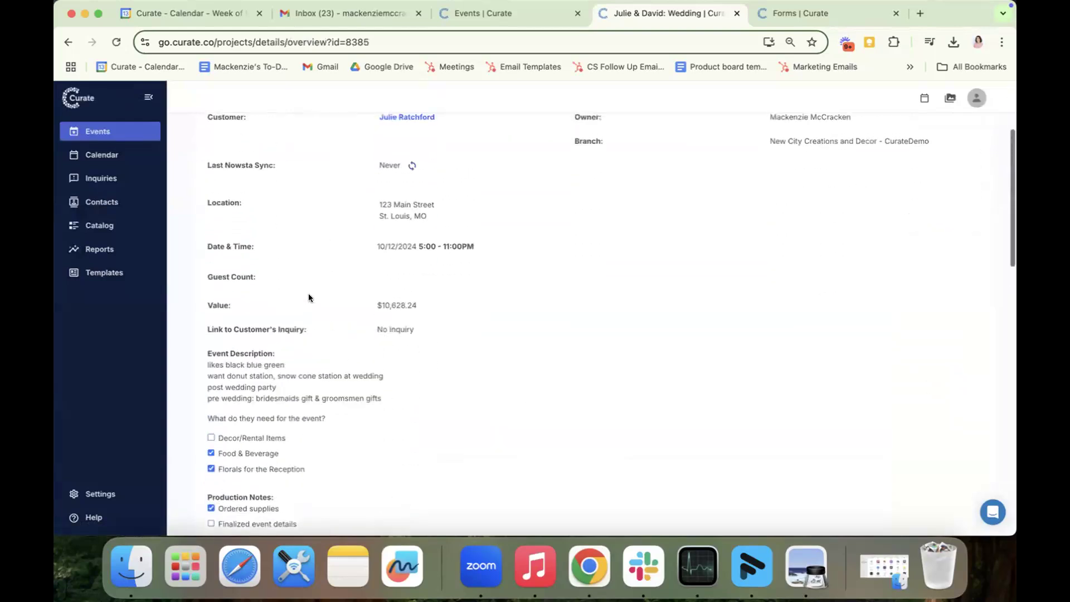
{"action": "scroll", "coordinate": [573, 442], "scroll_direction": "down", "scroll_amount": 1}
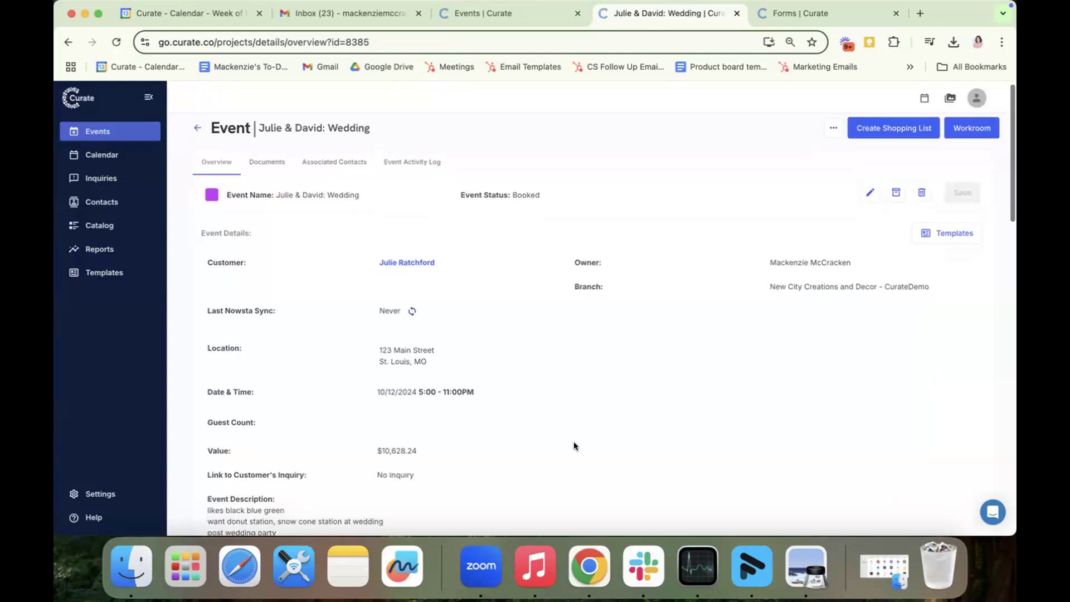
{"action": "left_click", "coordinate": [968, 123]}
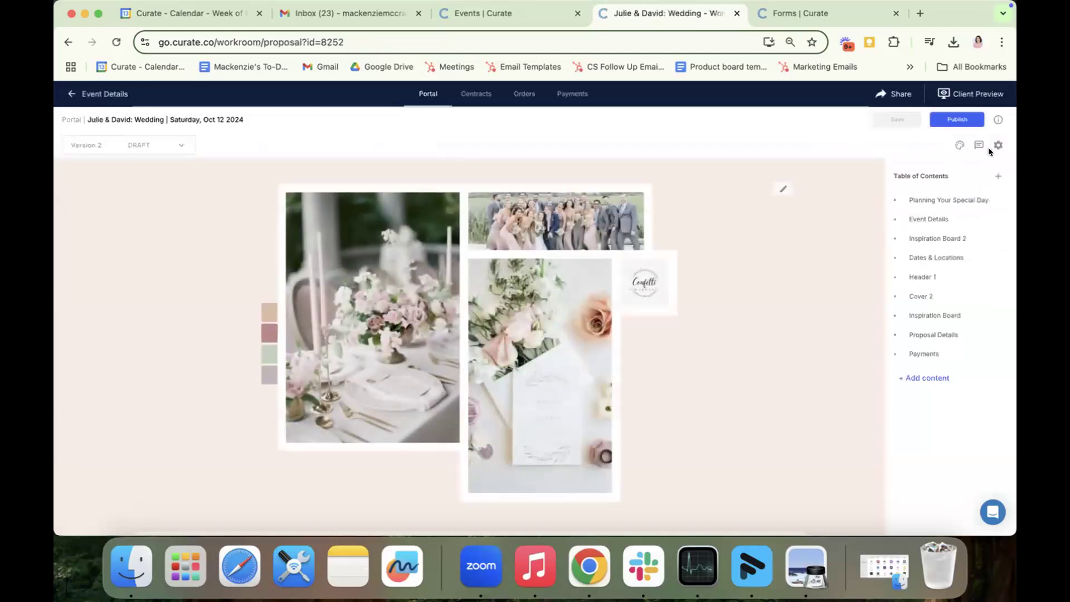
Step: Show the wedding's event details beside the portal and examine them from the status down to the custom properties
{"action": "left_click", "coordinate": [997, 119]}
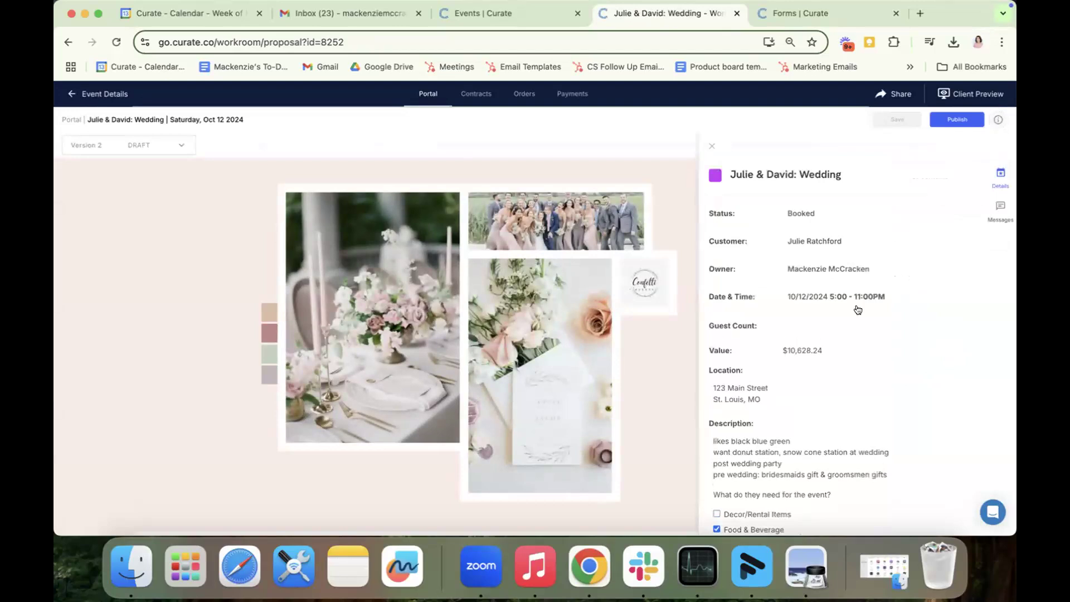
{"action": "scroll", "coordinate": [817, 349], "scroll_direction": "down", "scroll_amount": 1}
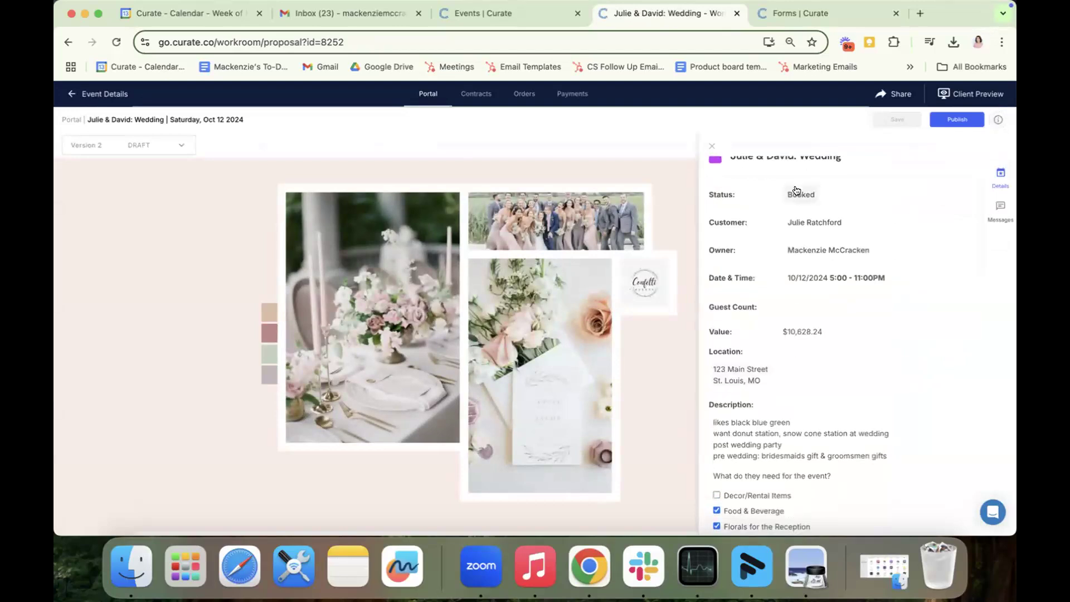
{"action": "scroll", "coordinate": [773, 296], "scroll_direction": "down", "scroll_amount": 1}
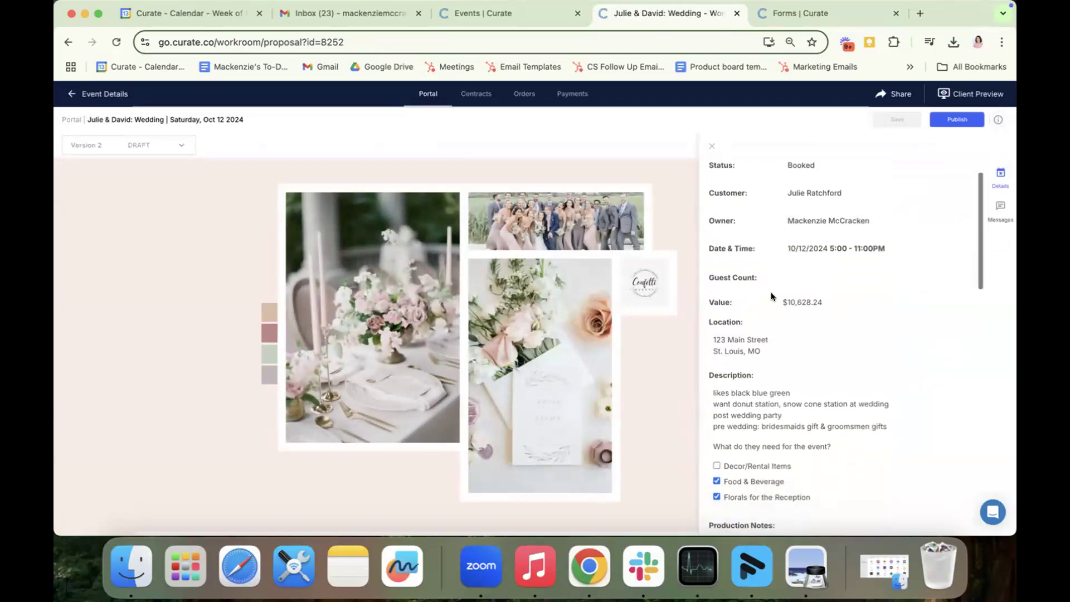
{"action": "scroll", "coordinate": [770, 315], "scroll_direction": "down", "scroll_amount": 2}
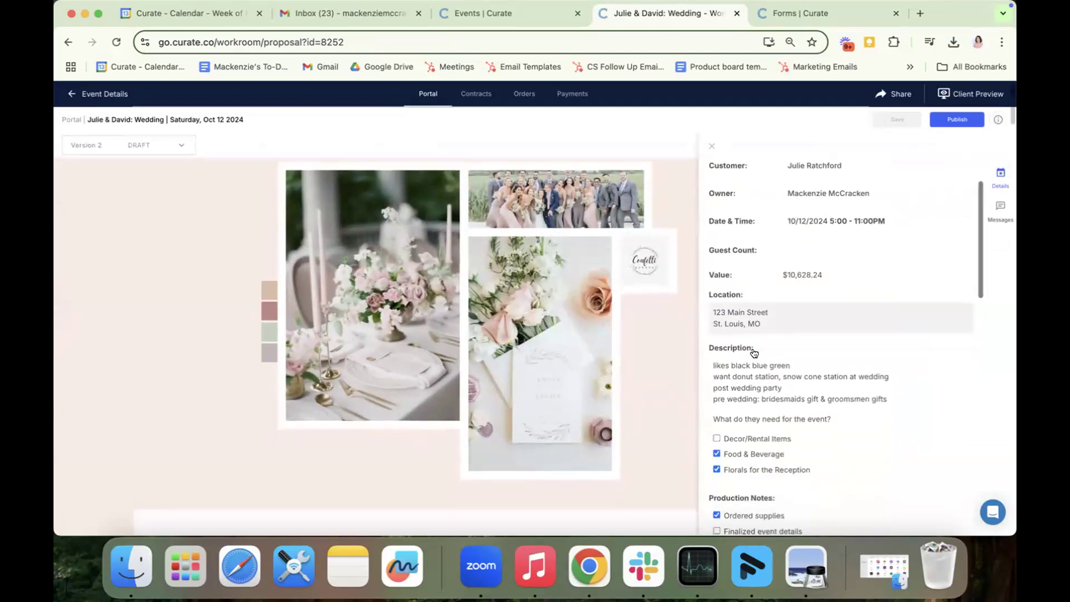
{"action": "scroll", "coordinate": [768, 337], "scroll_direction": "down", "scroll_amount": 4}
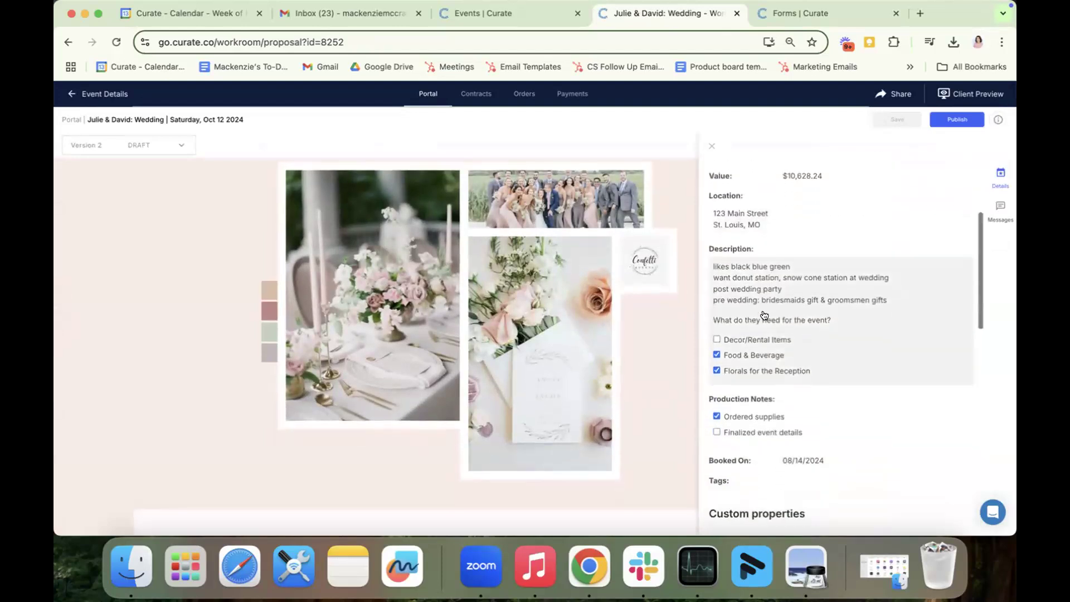
{"action": "scroll", "coordinate": [757, 393], "scroll_direction": "down", "scroll_amount": 6}
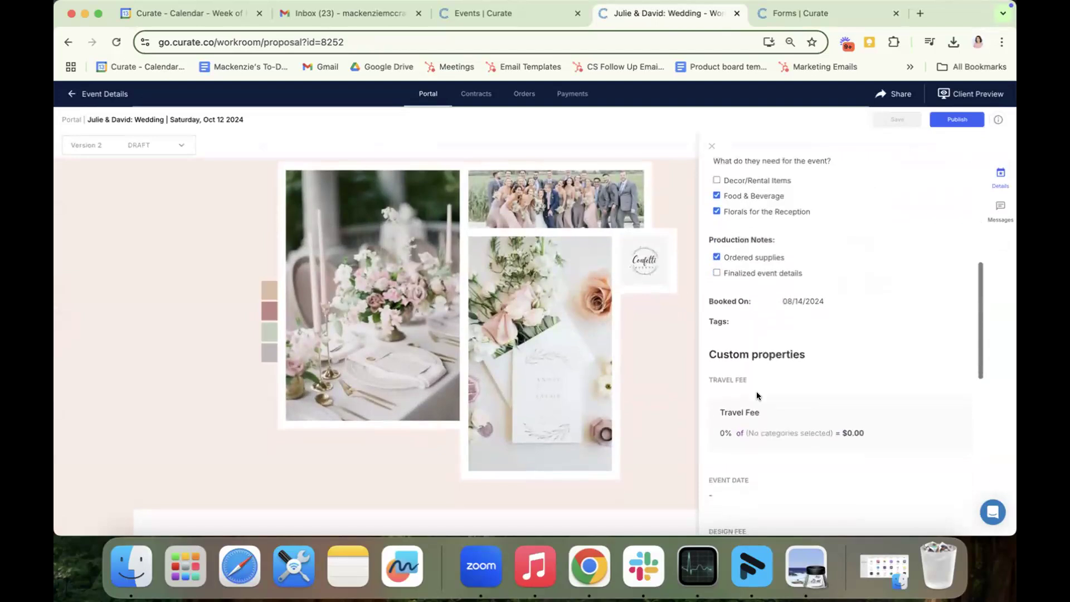
{"action": "scroll", "coordinate": [755, 392], "scroll_direction": "down", "scroll_amount": 2}
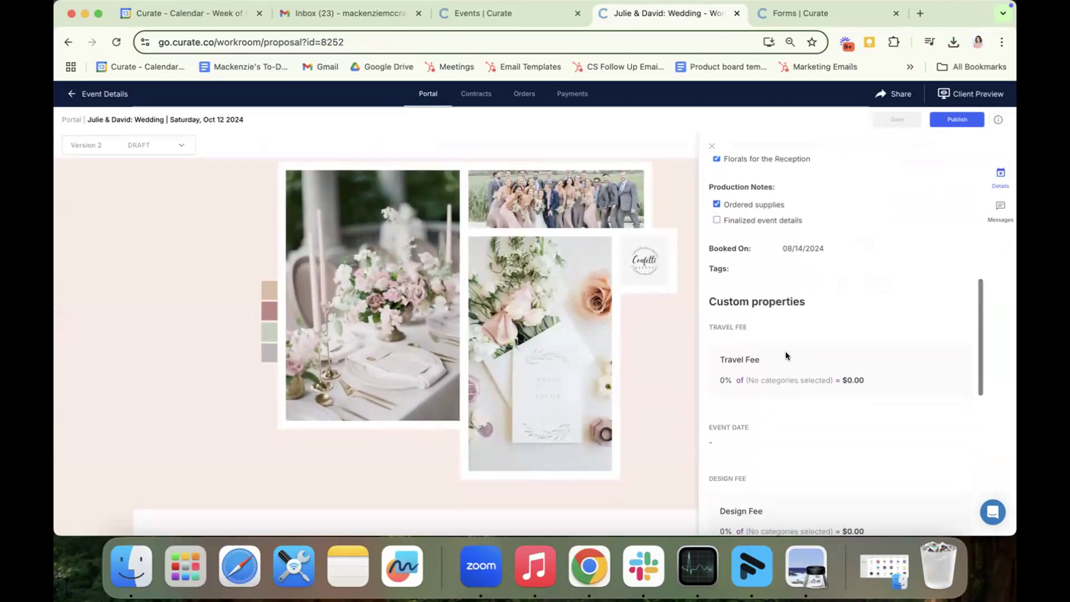
{"action": "scroll", "coordinate": [747, 365], "scroll_direction": "up", "scroll_amount": 5}
{"action": "scroll", "coordinate": [739, 303], "scroll_direction": "up", "scroll_amount": 2}
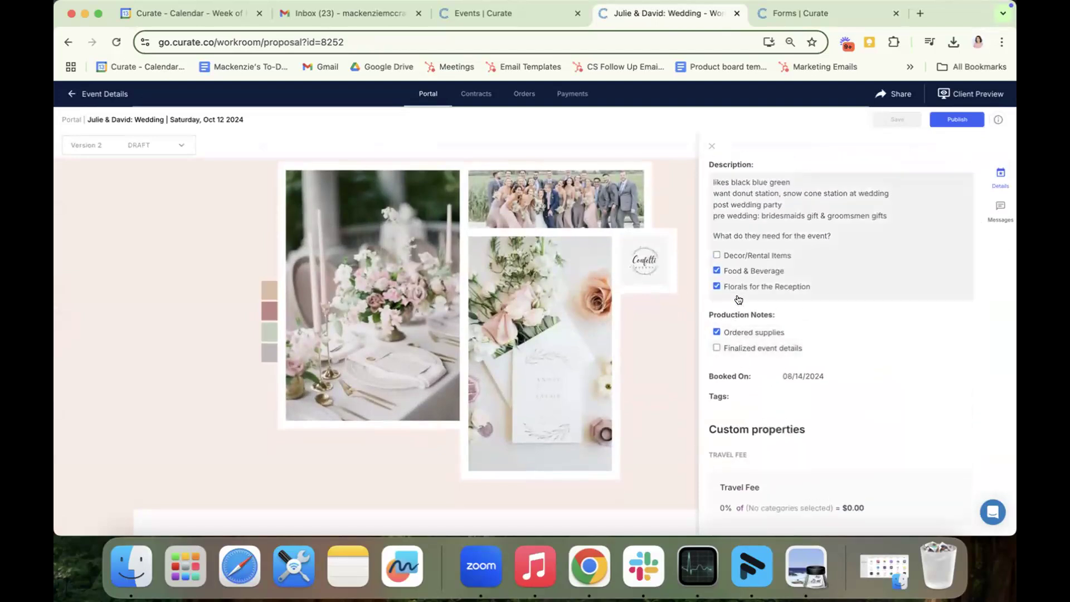
Step: Review the event's main details and description again in the portal, and close the event details
{"action": "scroll", "coordinate": [739, 300], "scroll_direction": "up", "scroll_amount": 8}
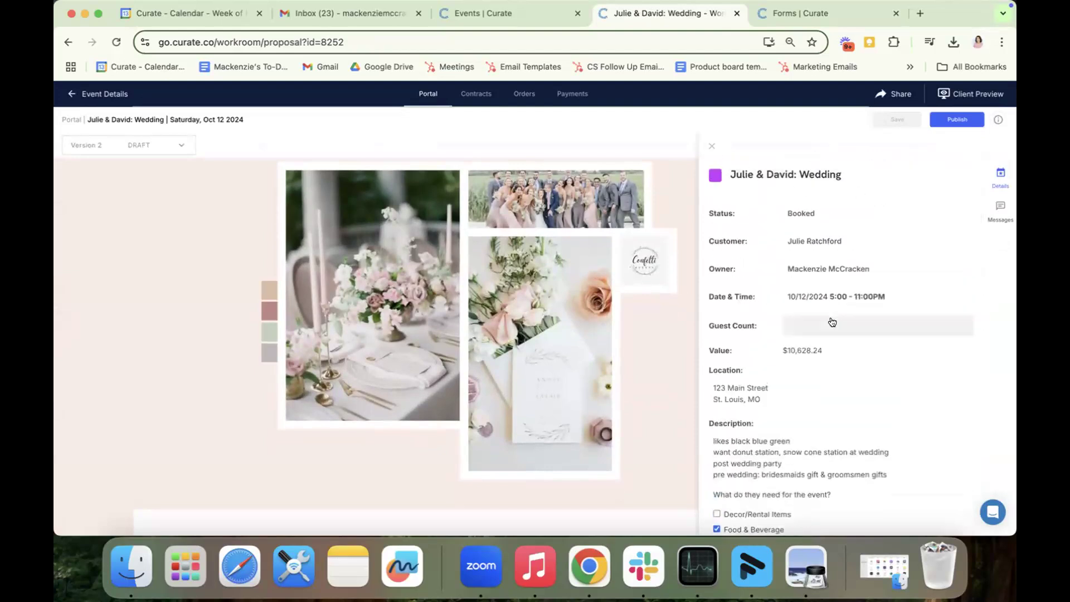
{"action": "scroll", "coordinate": [831, 318], "scroll_direction": "down", "scroll_amount": 4}
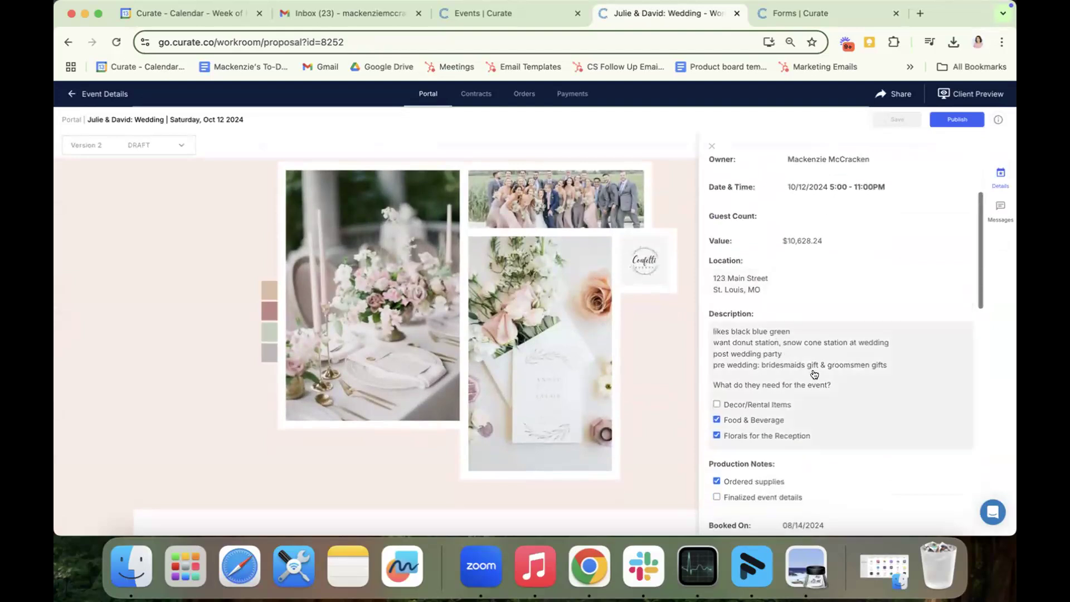
{"action": "scroll", "coordinate": [814, 371], "scroll_direction": "up", "scroll_amount": 4}
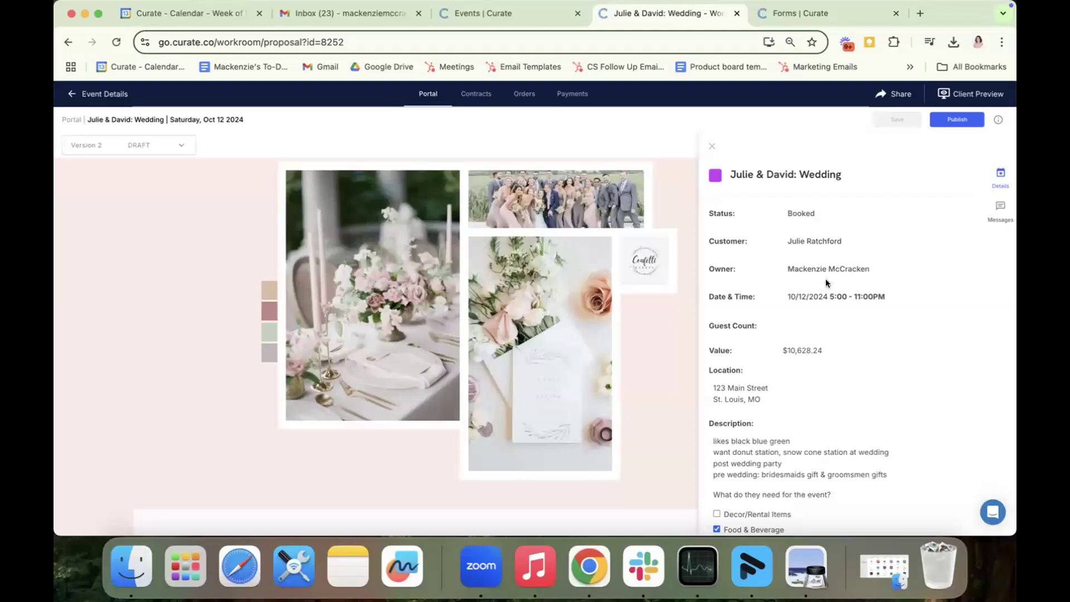
{"action": "scroll", "coordinate": [827, 284], "scroll_direction": "down", "scroll_amount": 4}
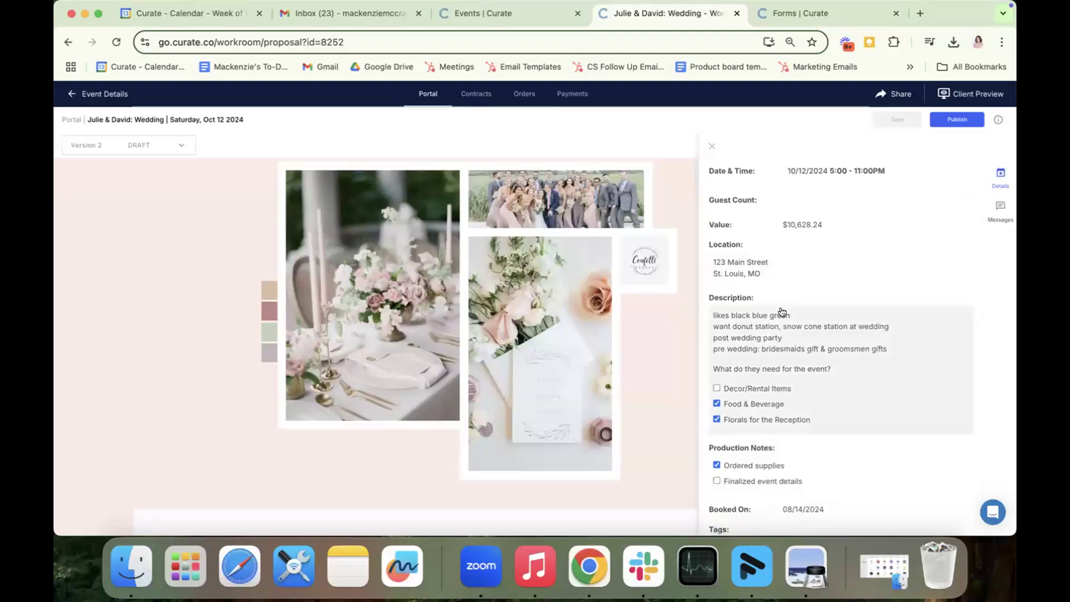
{"action": "scroll", "coordinate": [782, 312], "scroll_direction": "down", "scroll_amount": 2}
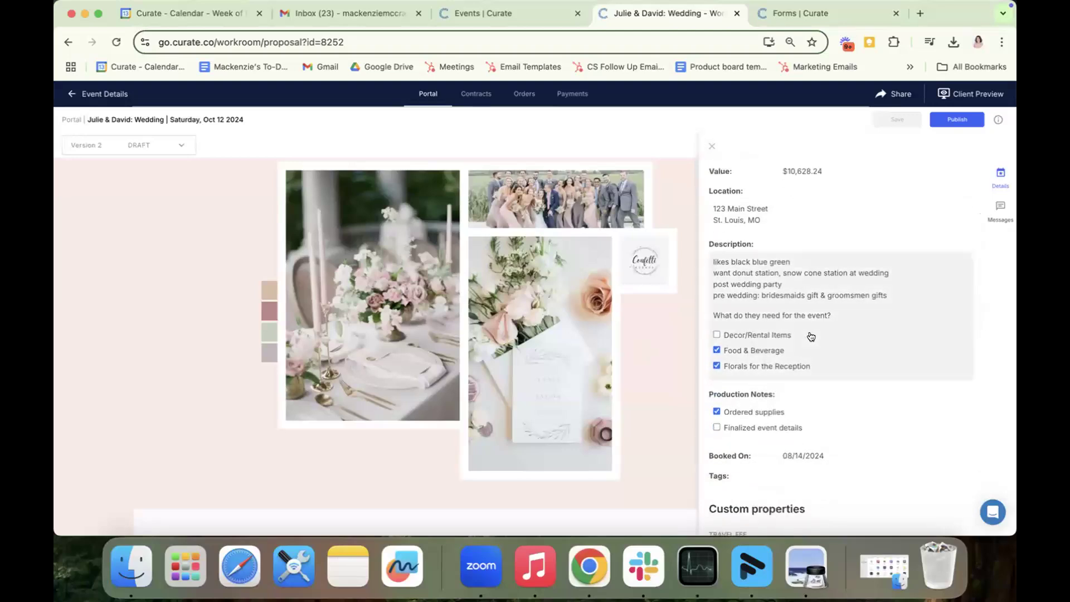
{"action": "scroll", "coordinate": [811, 336], "scroll_direction": "up", "scroll_amount": 6}
{"action": "left_click", "coordinate": [712, 146]}
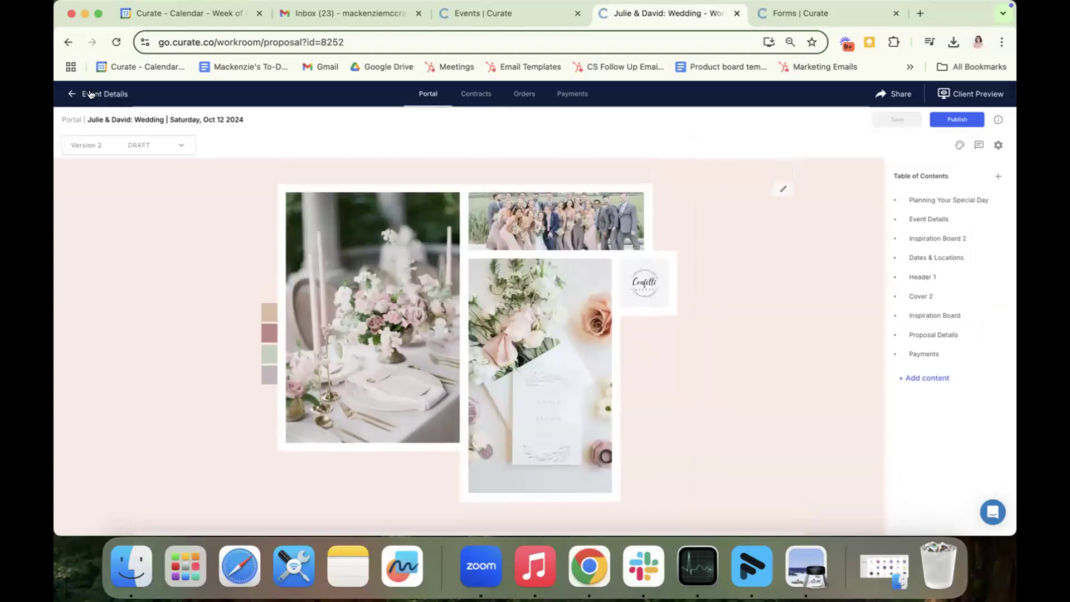
Step: Go back to the event's page and examine the entries of its Event Activity Log
{"action": "left_click", "coordinate": [90, 94]}
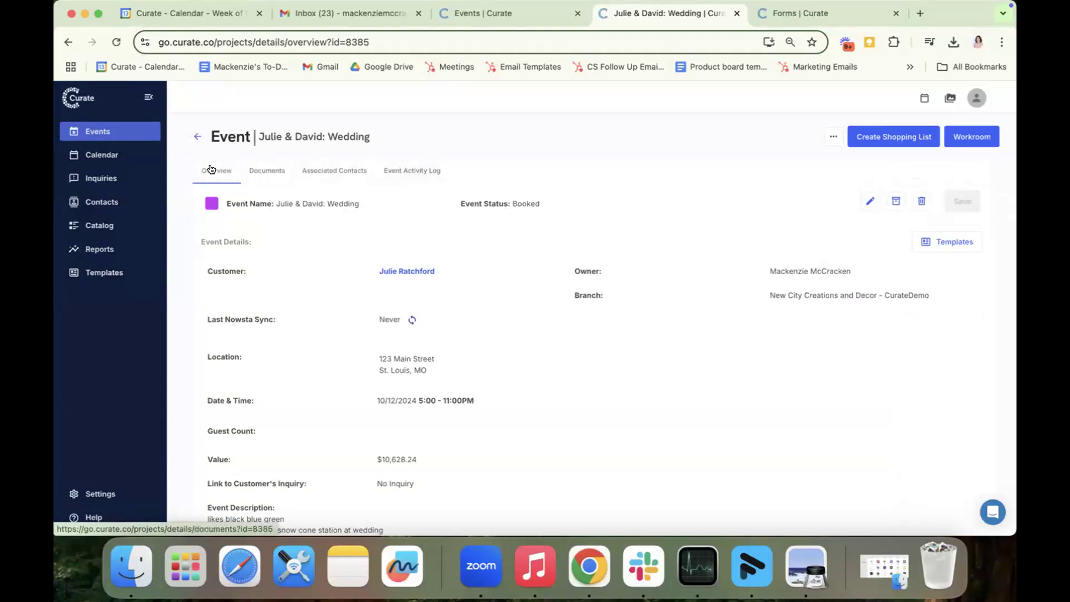
{"action": "left_click", "coordinate": [406, 166]}
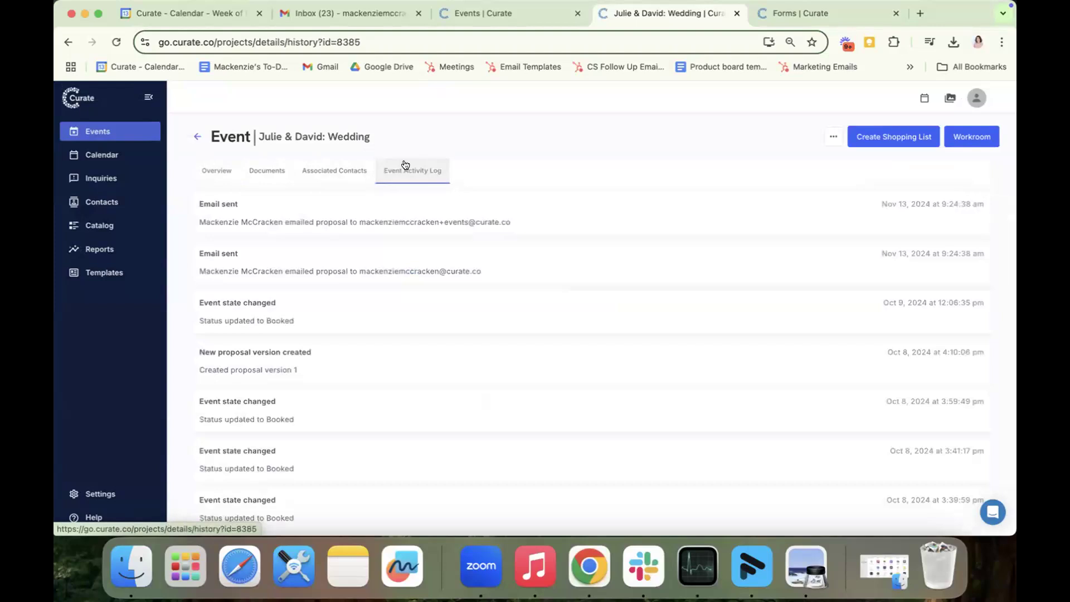
{"action": "scroll", "coordinate": [292, 323], "scroll_direction": "down", "scroll_amount": 1}
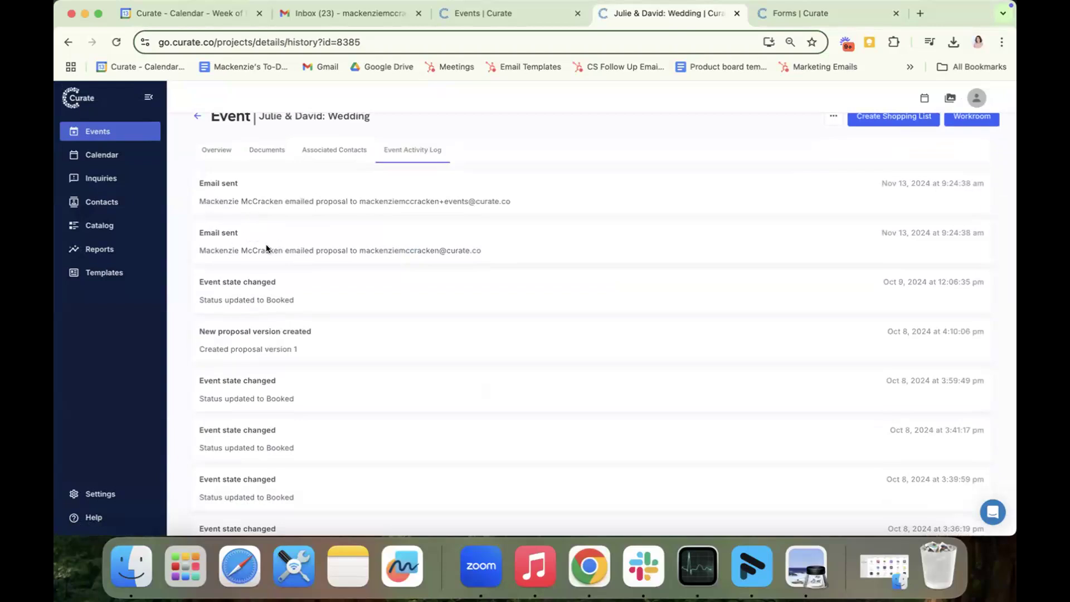
{"action": "scroll", "coordinate": [298, 250], "scroll_direction": "up", "scroll_amount": 1}
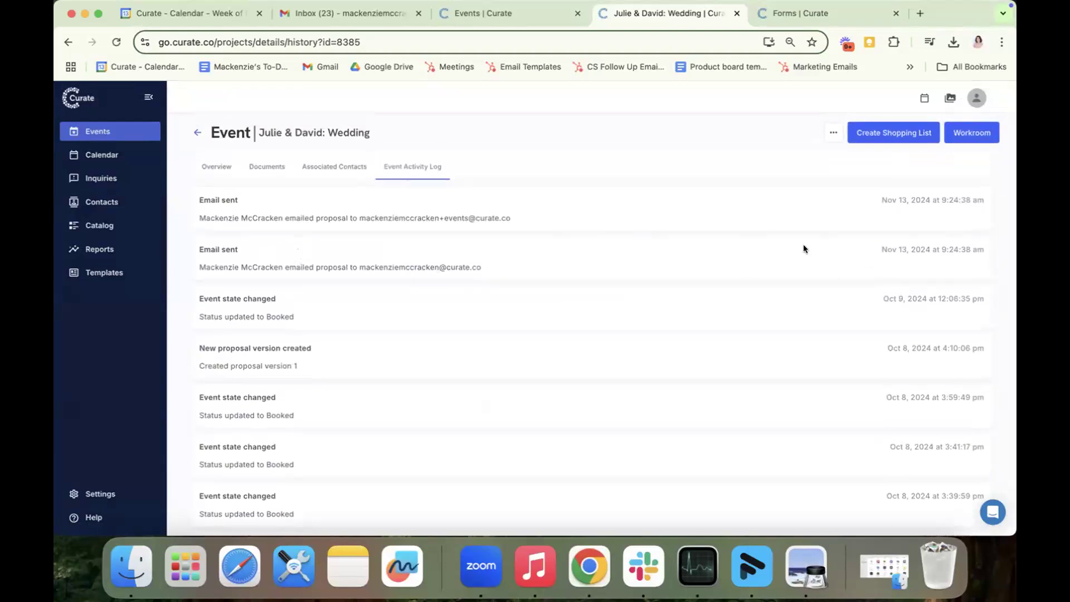
{"action": "scroll", "coordinate": [803, 248], "scroll_direction": "up", "scroll_amount": 1}
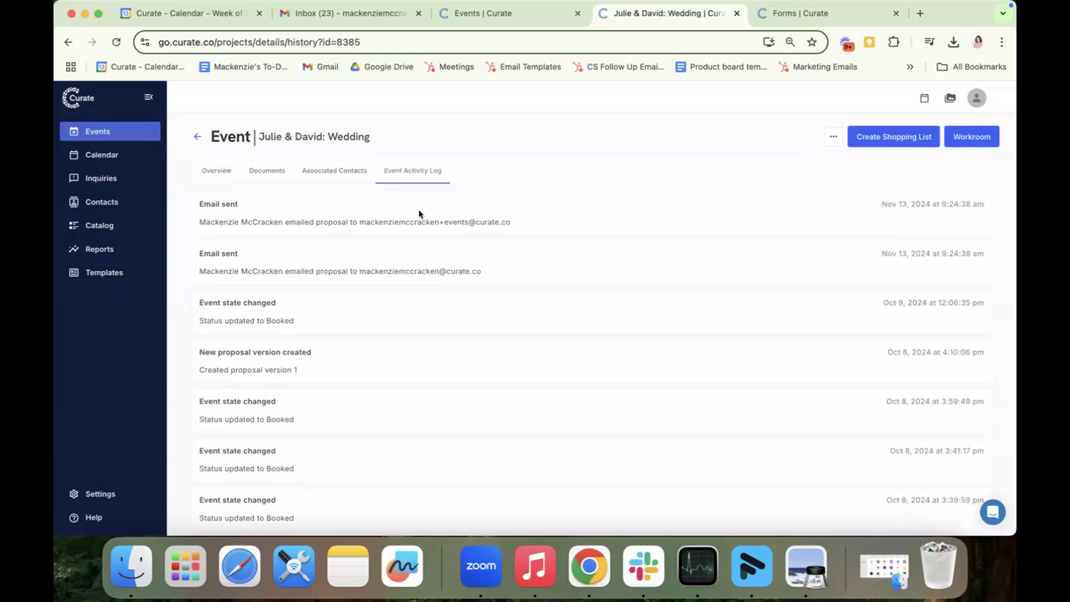
{"action": "scroll", "coordinate": [419, 214], "scroll_direction": "down", "scroll_amount": 1}
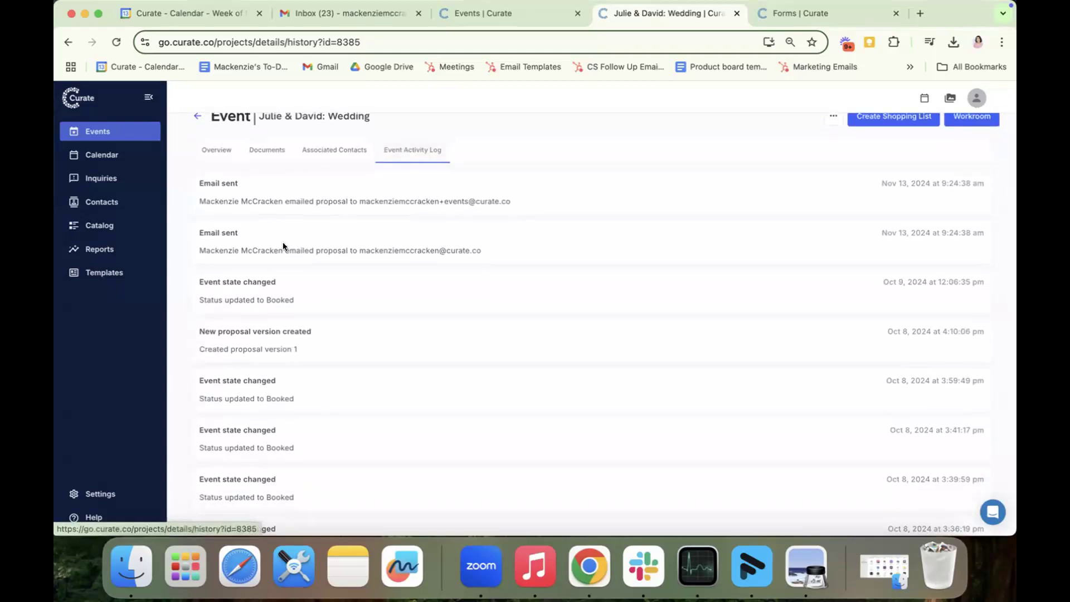
{"action": "scroll", "coordinate": [283, 245], "scroll_direction": "down", "scroll_amount": 3}
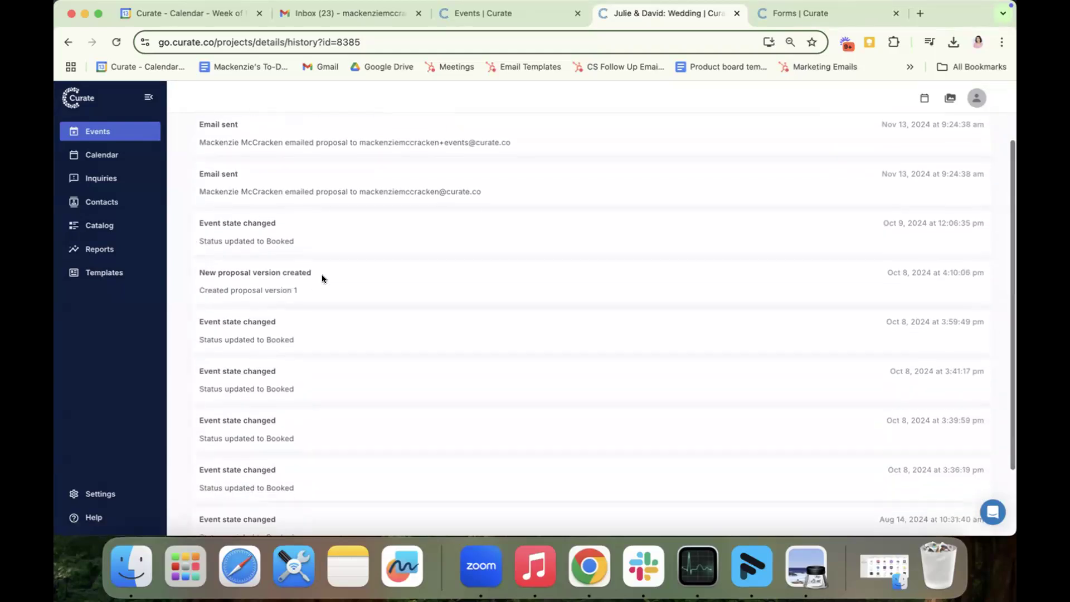
{"action": "scroll", "coordinate": [322, 274], "scroll_direction": "up", "scroll_amount": 4}
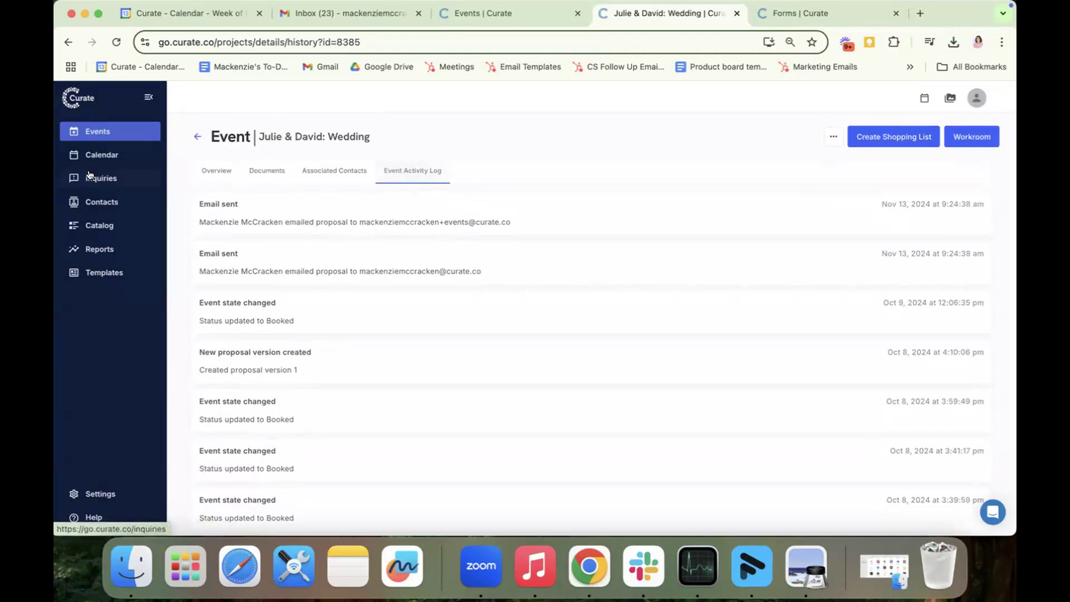
Step: Go to the inquiry forms, copy the link of the Wedding Inquiries form, and show the form's options again
{"action": "left_click", "coordinate": [201, 135]}
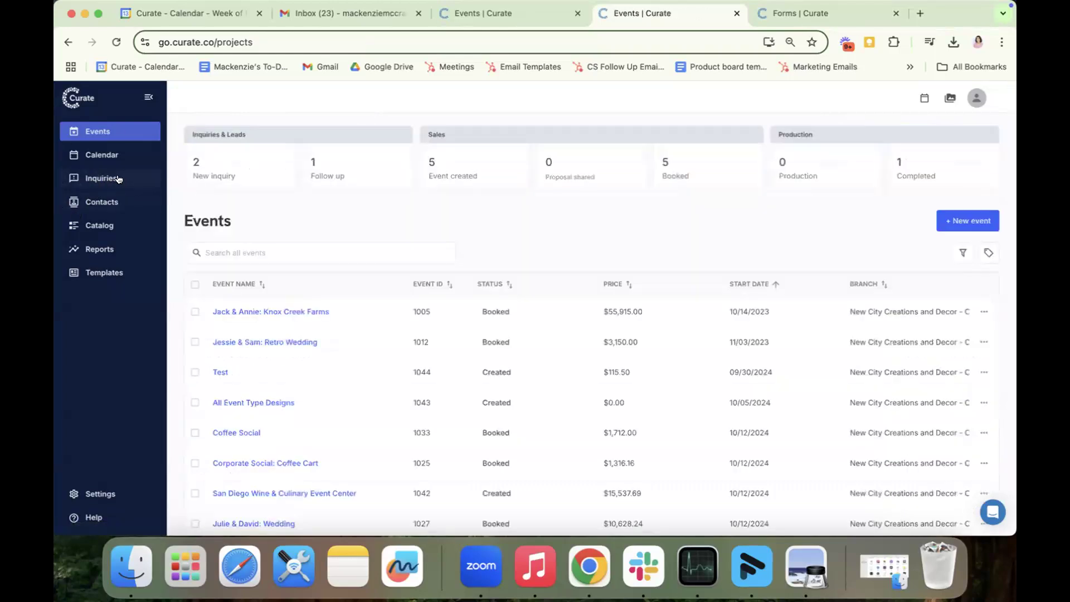
{"action": "left_click", "coordinate": [100, 178]}
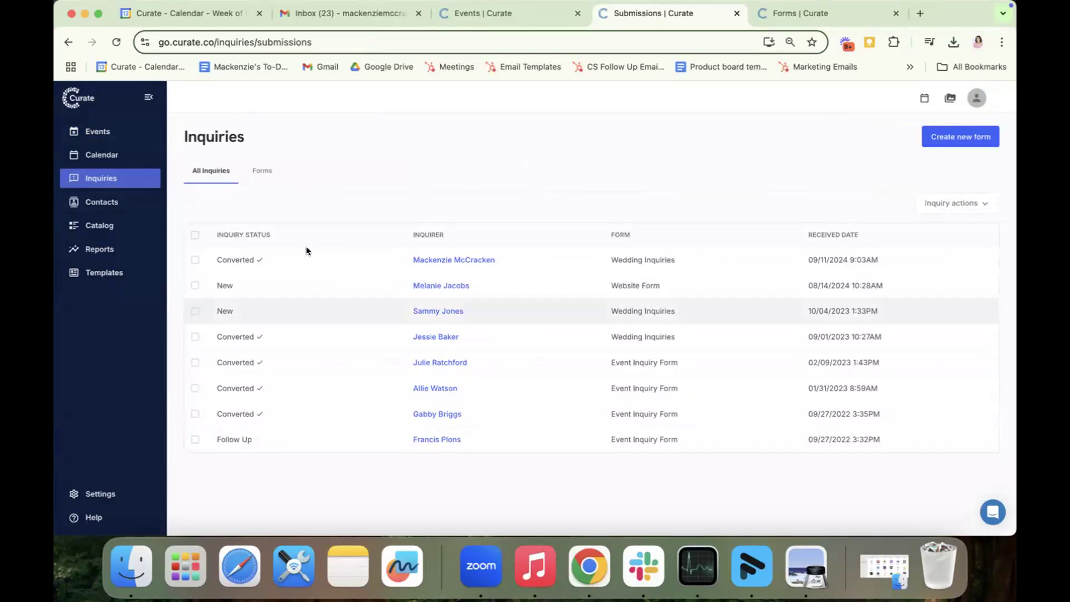
{"action": "left_click", "coordinate": [258, 170]}
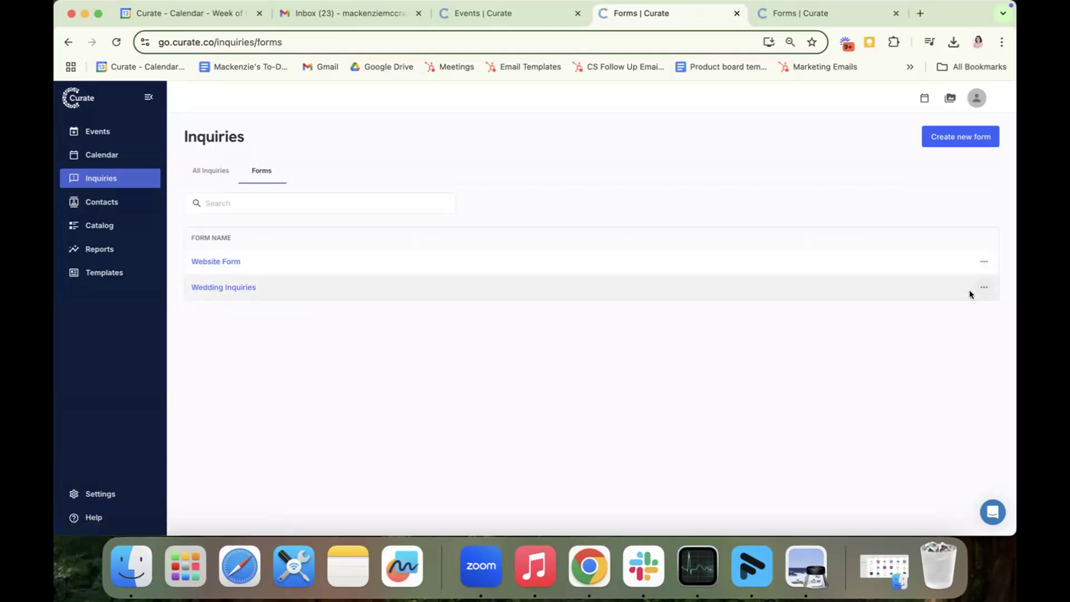
{"action": "left_click", "coordinate": [984, 288]}
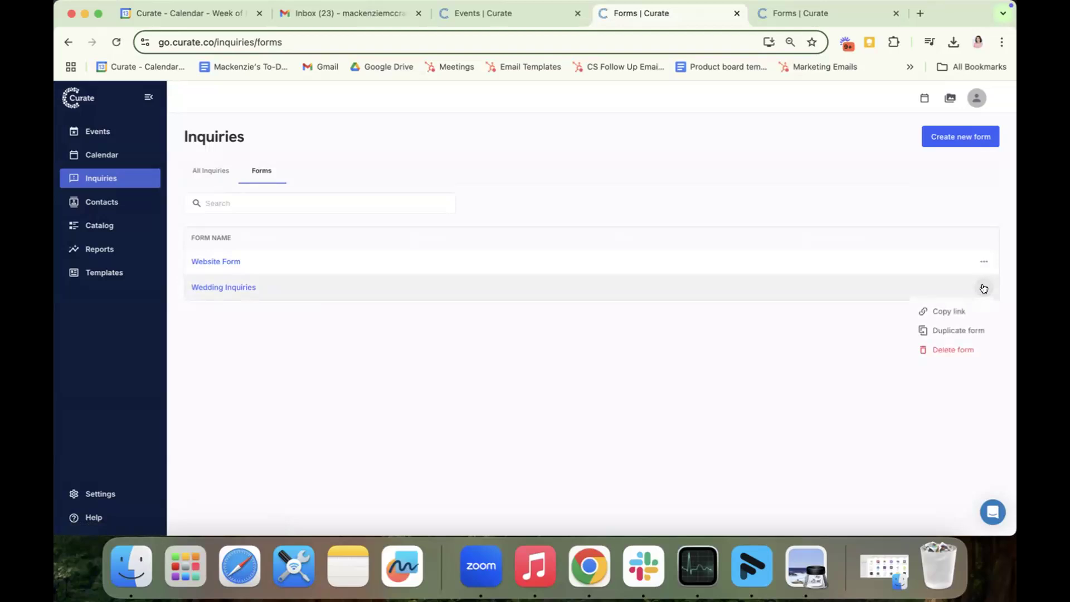
{"action": "left_click", "coordinate": [946, 310]}
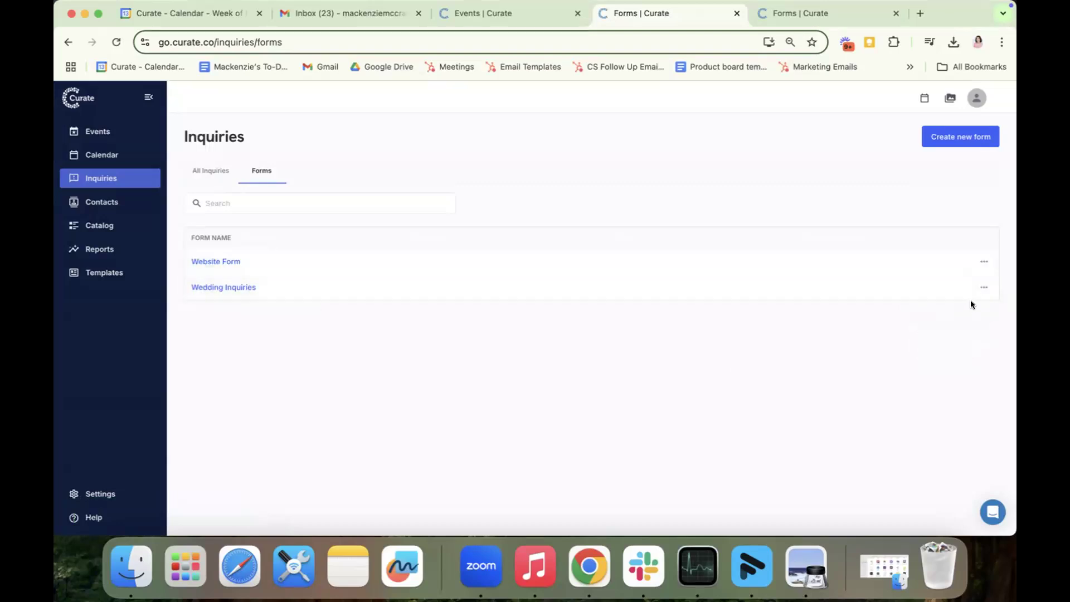
{"action": "left_click", "coordinate": [984, 287]}
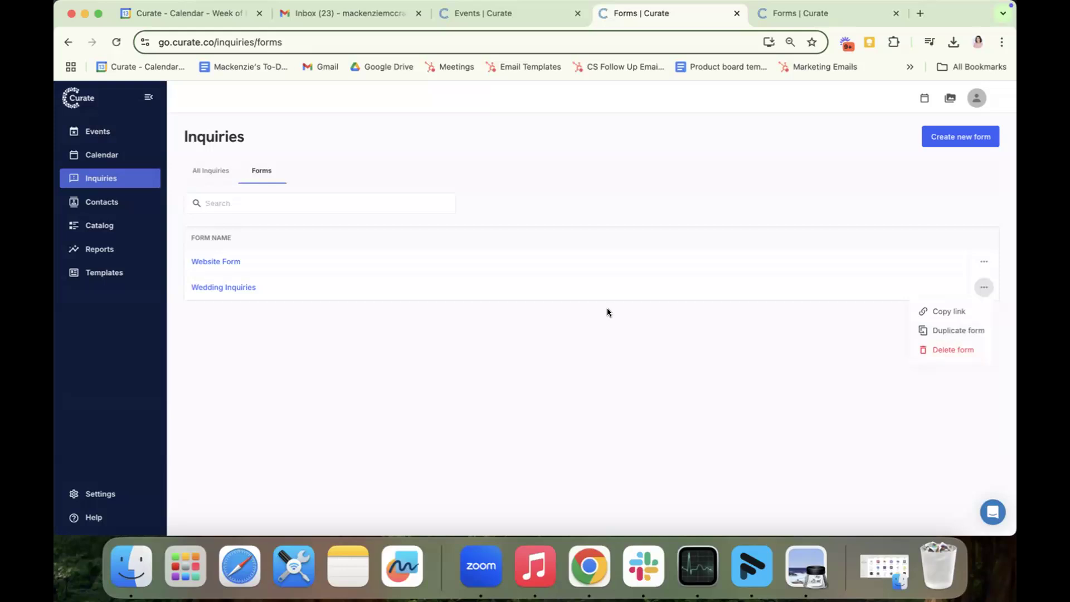
Step: Open the Wedding Inquiries form, examine its settings, questions and preview, and return to the forms list
{"action": "left_click", "coordinate": [233, 287]}
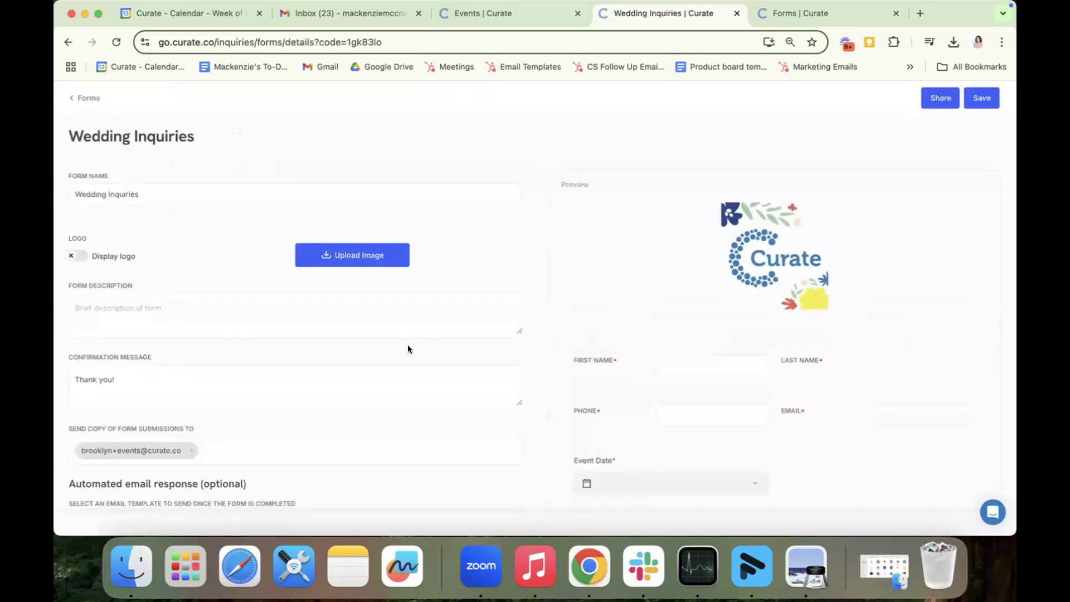
{"action": "scroll", "coordinate": [407, 345], "scroll_direction": "down", "scroll_amount": 10}
{"action": "scroll", "coordinate": [407, 334], "scroll_direction": "up", "scroll_amount": 3}
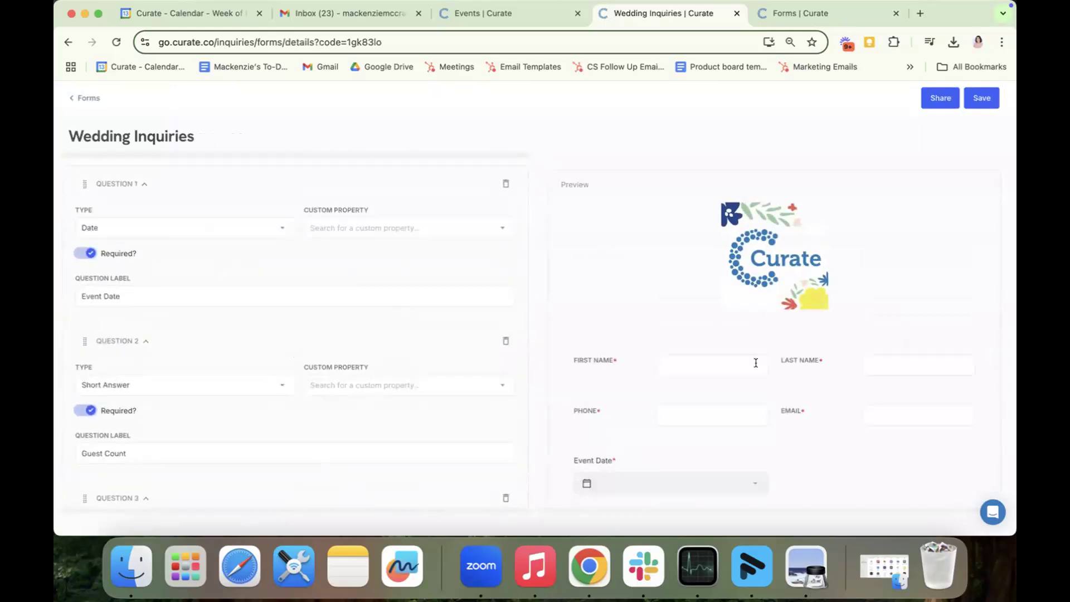
{"action": "scroll", "coordinate": [756, 363], "scroll_direction": "down", "scroll_amount": 10}
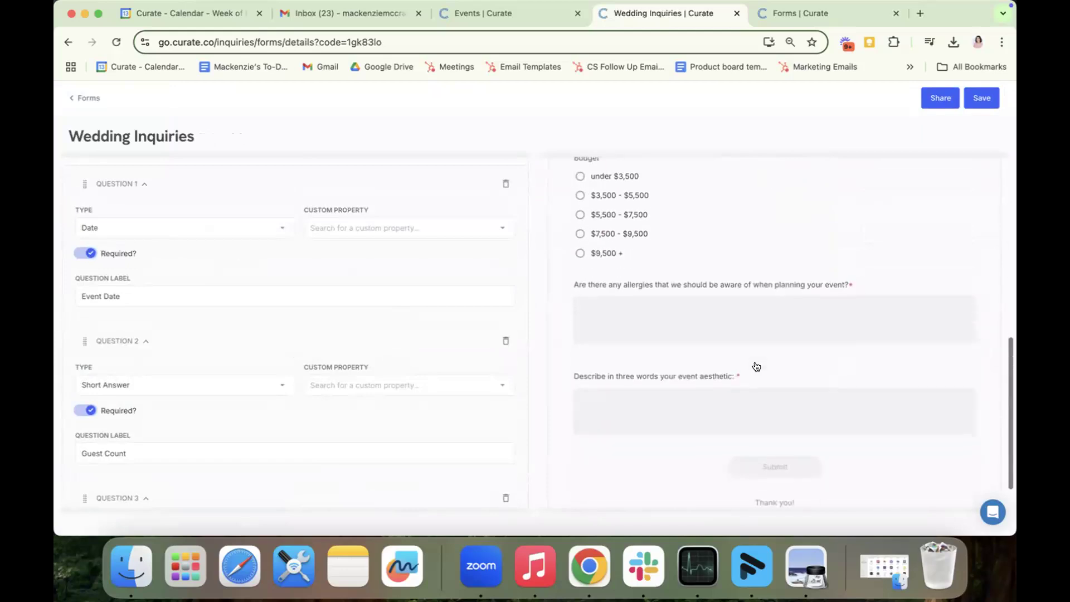
{"action": "scroll", "coordinate": [754, 361], "scroll_direction": "up", "scroll_amount": 10}
{"action": "scroll", "coordinate": [386, 308], "scroll_direction": "up", "scroll_amount": 7}
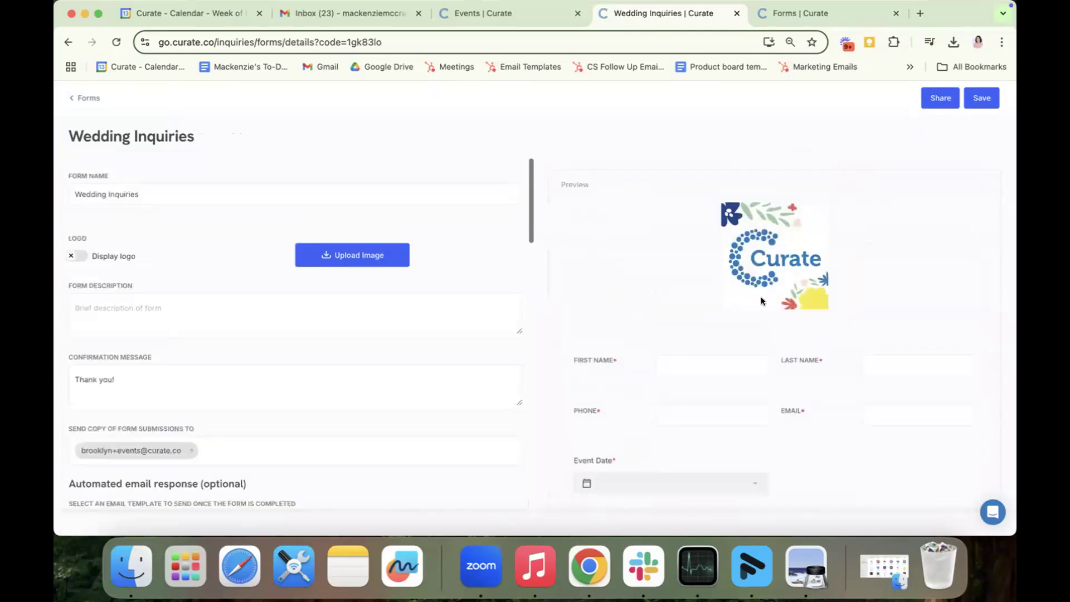
{"action": "scroll", "coordinate": [761, 301], "scroll_direction": "down", "scroll_amount": 10}
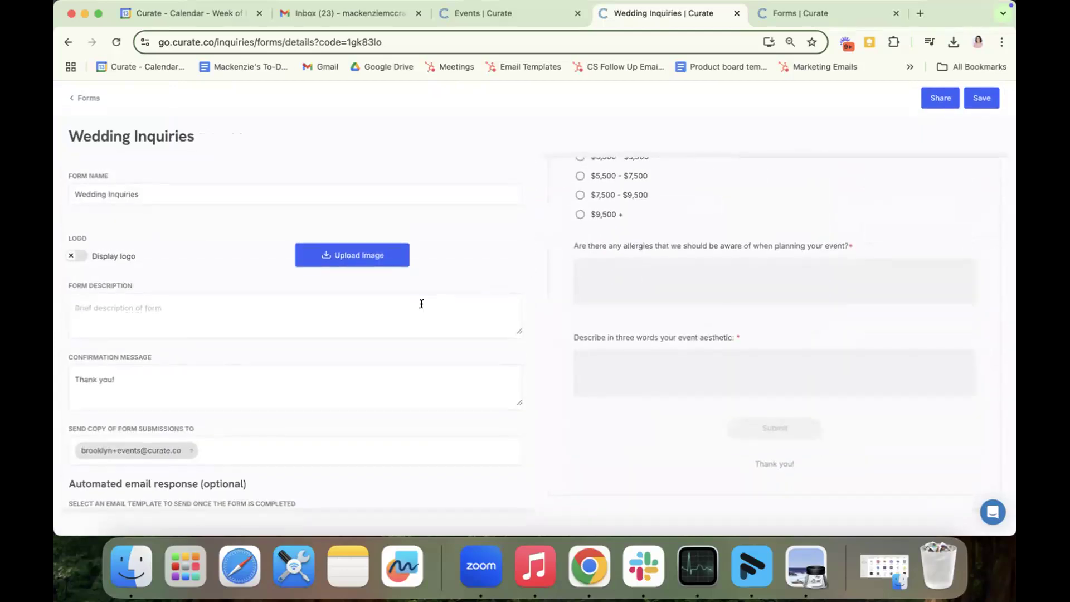
{"action": "left_click", "coordinate": [86, 98]}
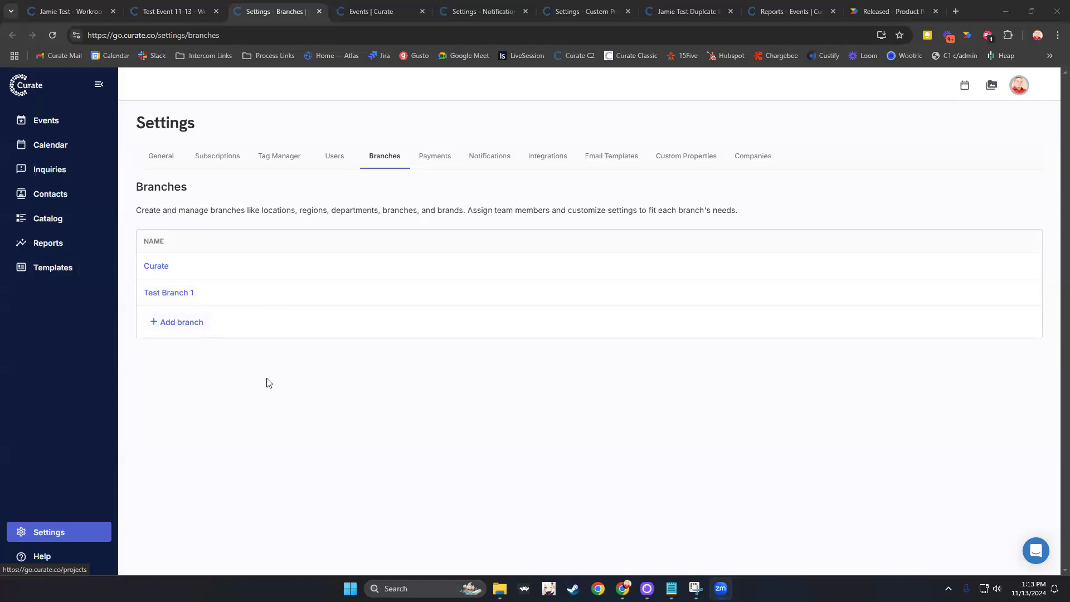
Step: Switch from the branch settings to the events list to examine the branch assigned to each event
{"action": "left_click", "coordinate": [368, 6]}
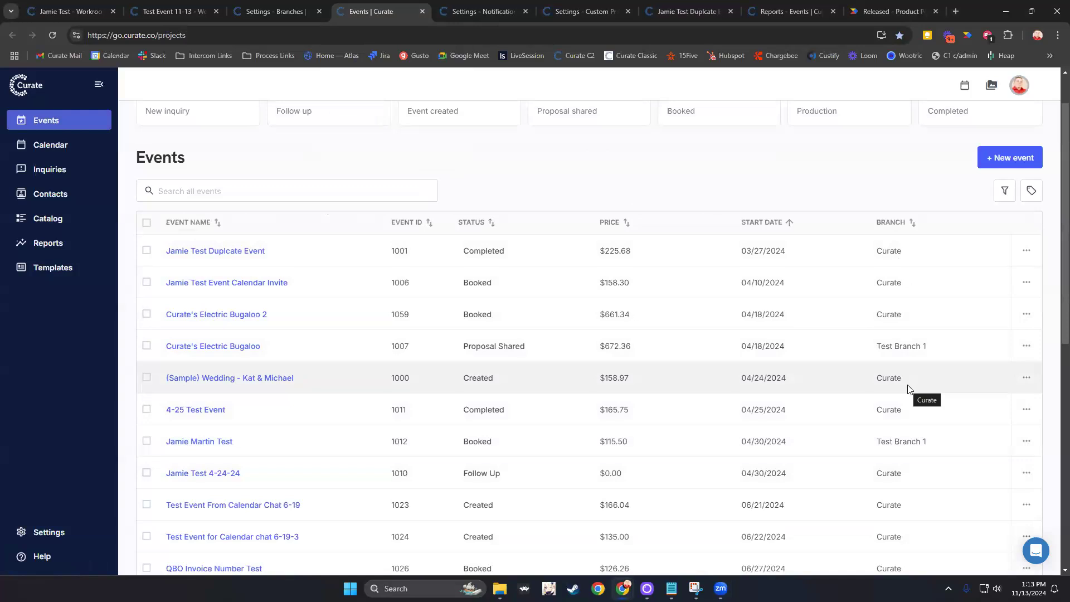
Step: Close the branch settings page and examine the notification settings for event statuses, contracts, payment reminders and email receipts
{"action": "left_click", "coordinate": [308, 5]}
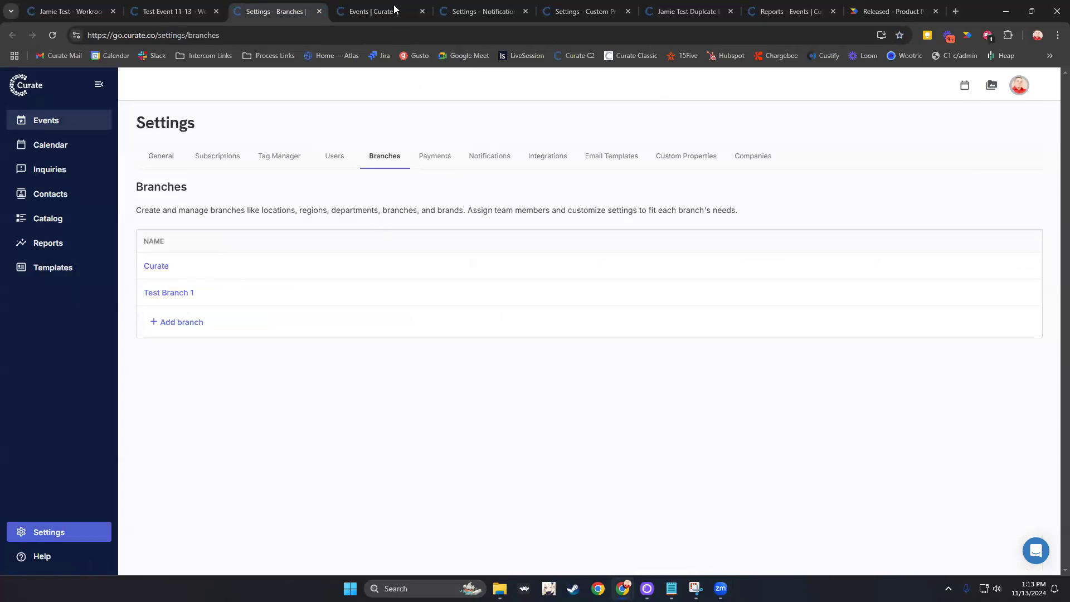
{"action": "left_click", "coordinate": [319, 11]}
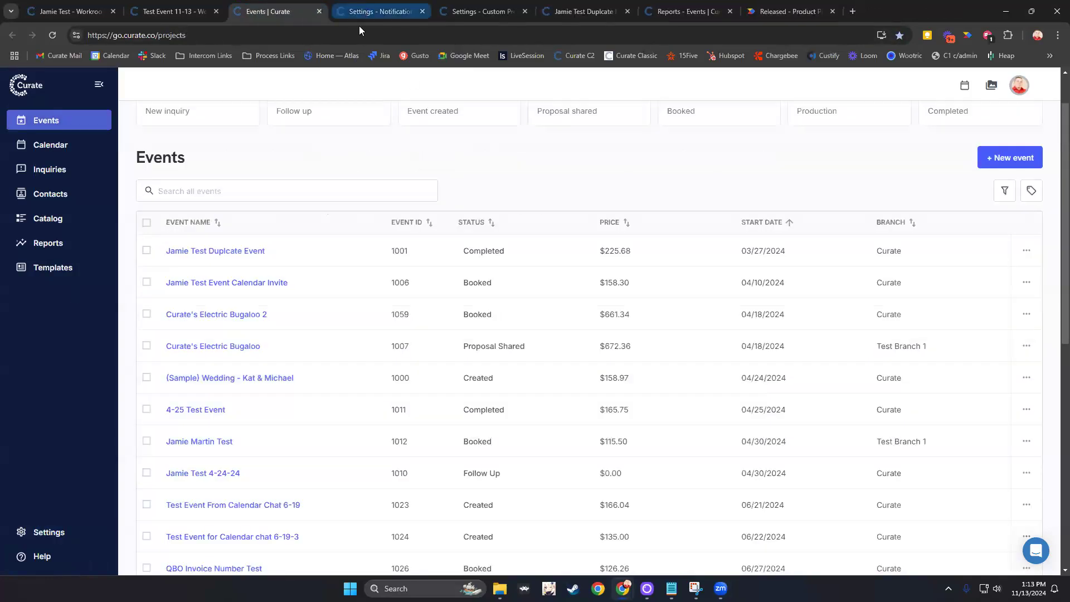
{"action": "left_click", "coordinate": [357, 13]}
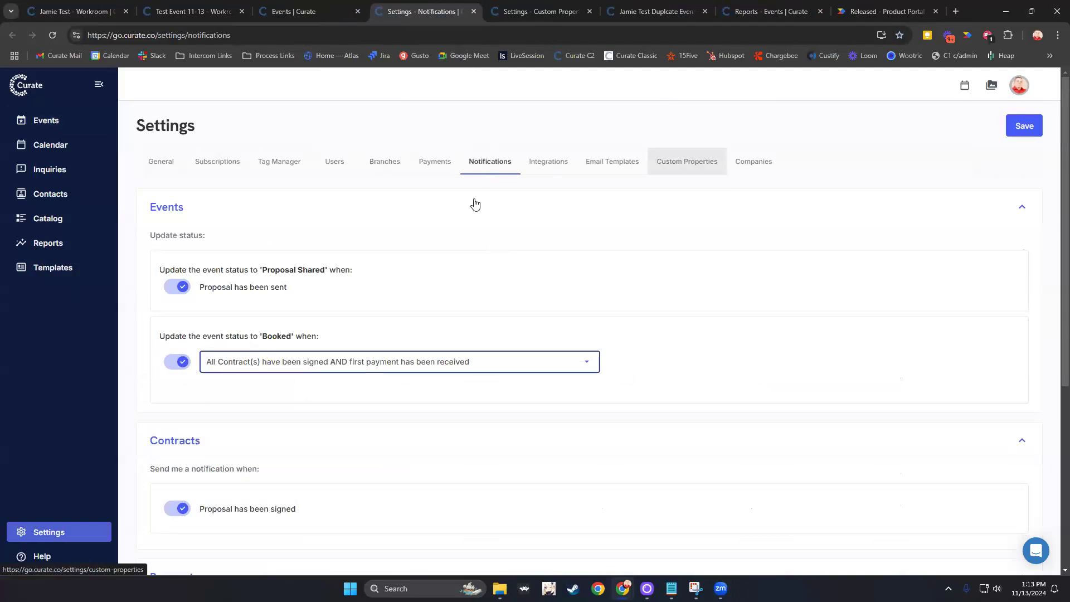
{"action": "scroll", "coordinate": [462, 231], "scroll_direction": "down", "scroll_amount": 1}
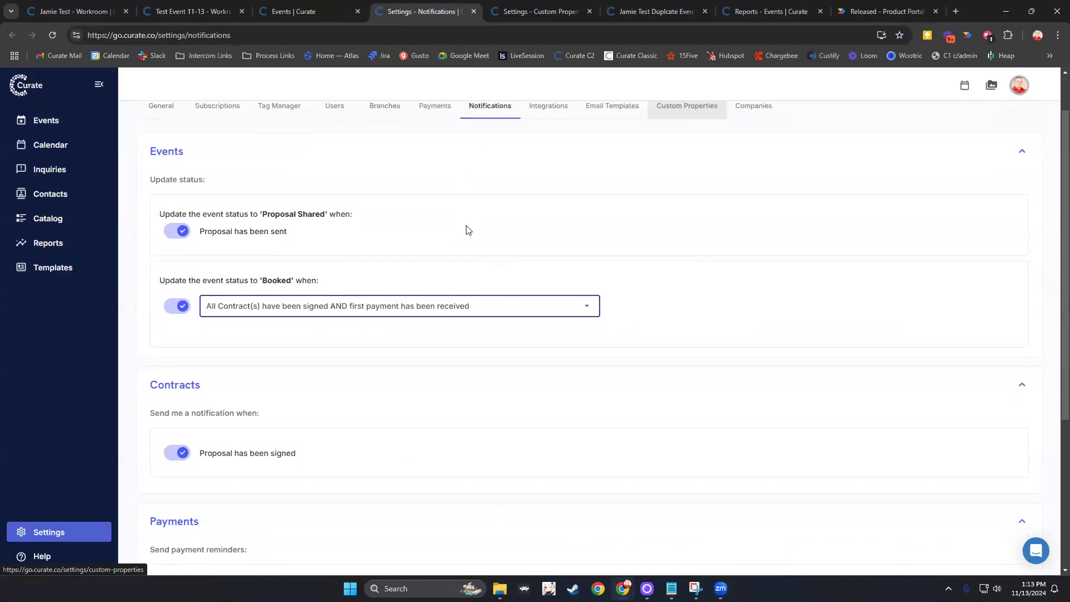
{"action": "scroll", "coordinate": [469, 228], "scroll_direction": "down", "scroll_amount": 1}
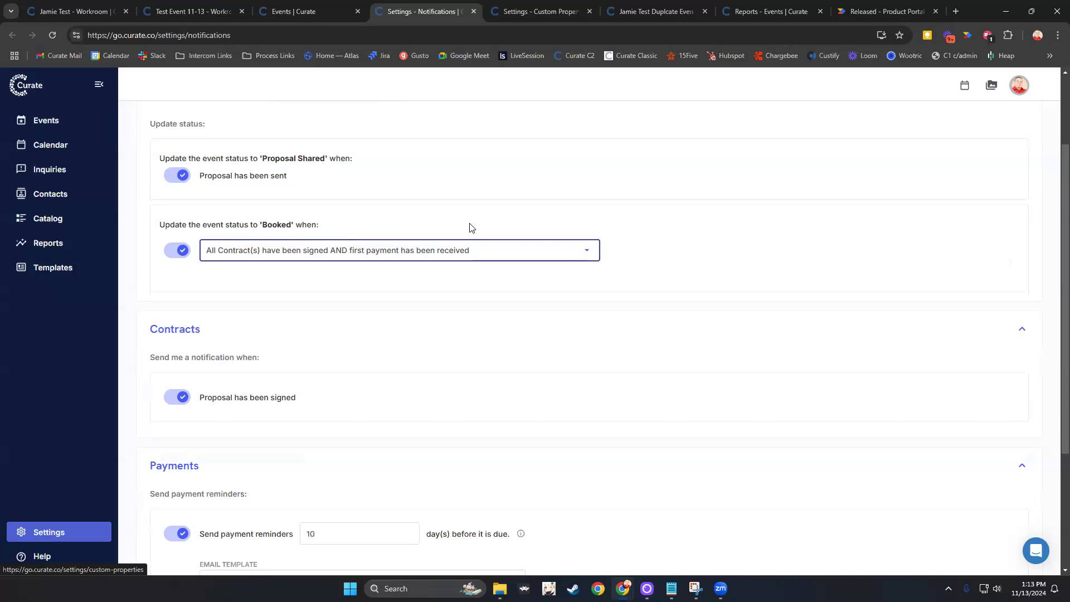
{"action": "scroll", "coordinate": [597, 241], "scroll_direction": "down", "scroll_amount": 3}
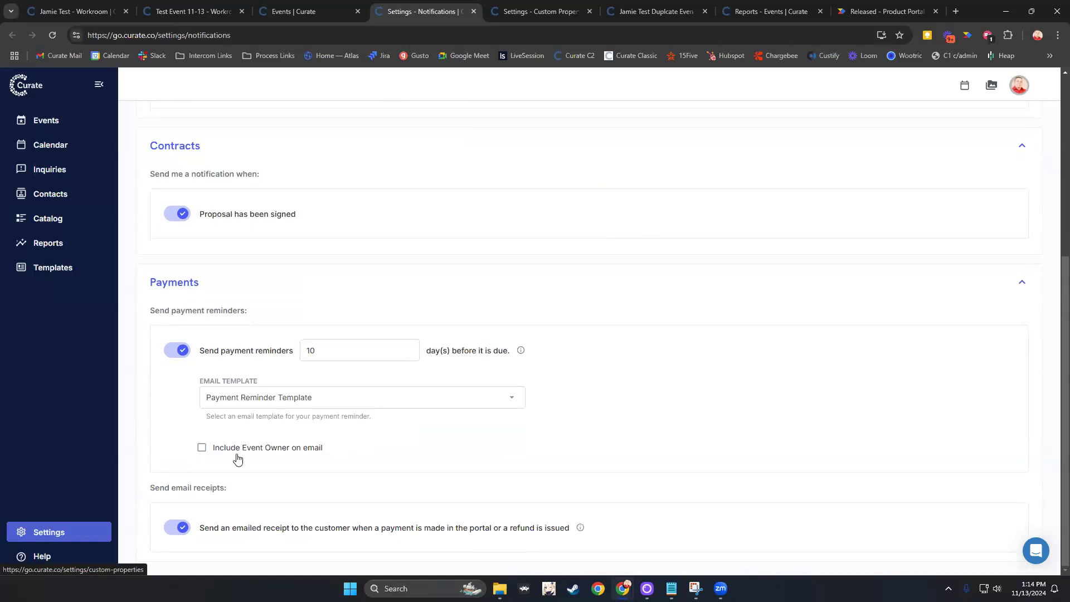
{"action": "scroll", "coordinate": [341, 341], "scroll_direction": "up", "scroll_amount": 5}
{"action": "scroll", "coordinate": [332, 341], "scroll_direction": "down", "scroll_amount": 4}
{"action": "scroll", "coordinate": [226, 480], "scroll_direction": "down", "scroll_amount": 1}
{"action": "mouse_move", "coordinate": [580, 529]}
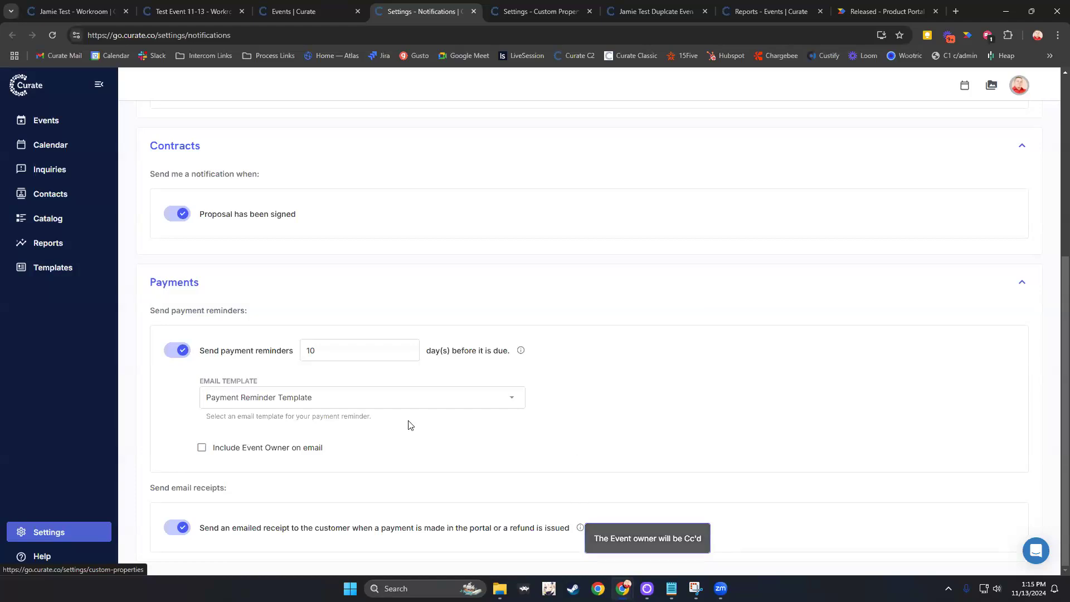
Step: View the email templates available for payment reminders without changing the selection, and close the notification settings page
{"action": "left_click", "coordinate": [391, 398]}
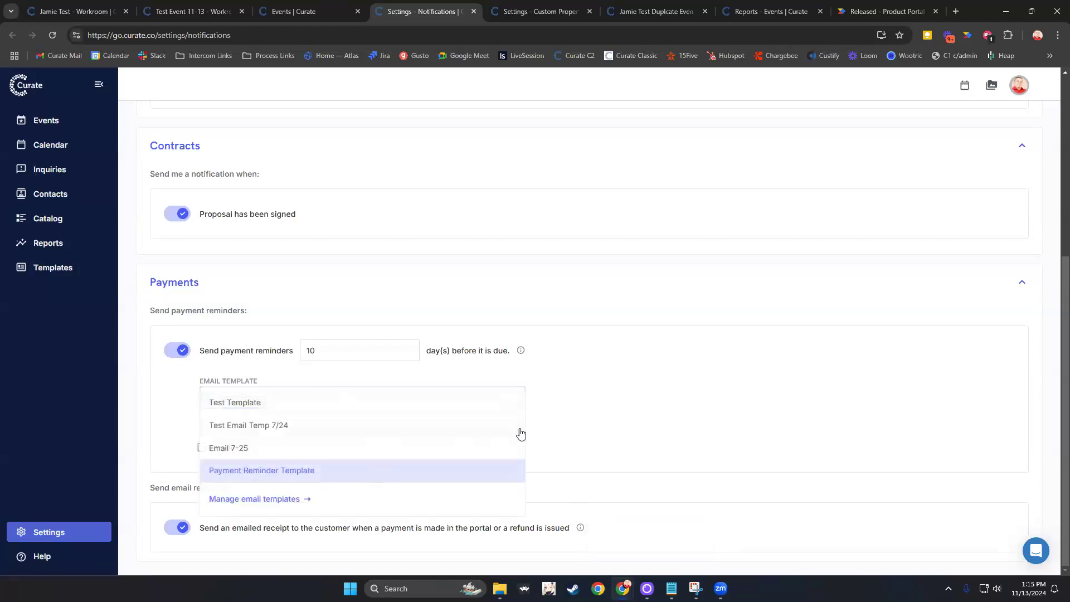
{"action": "left_click", "coordinate": [635, 410]}
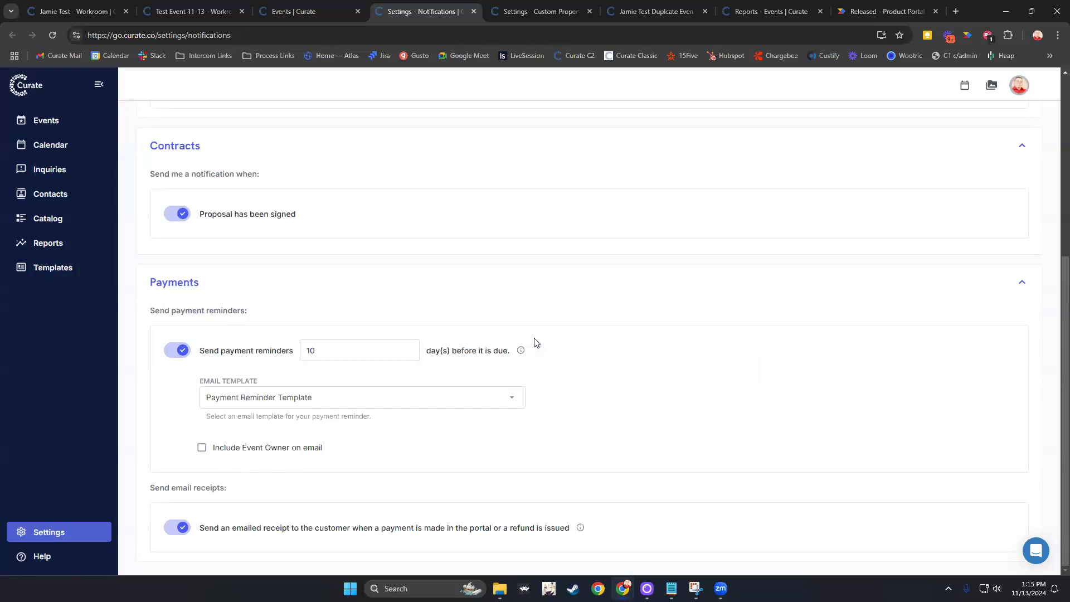
{"action": "left_click", "coordinate": [474, 11]}
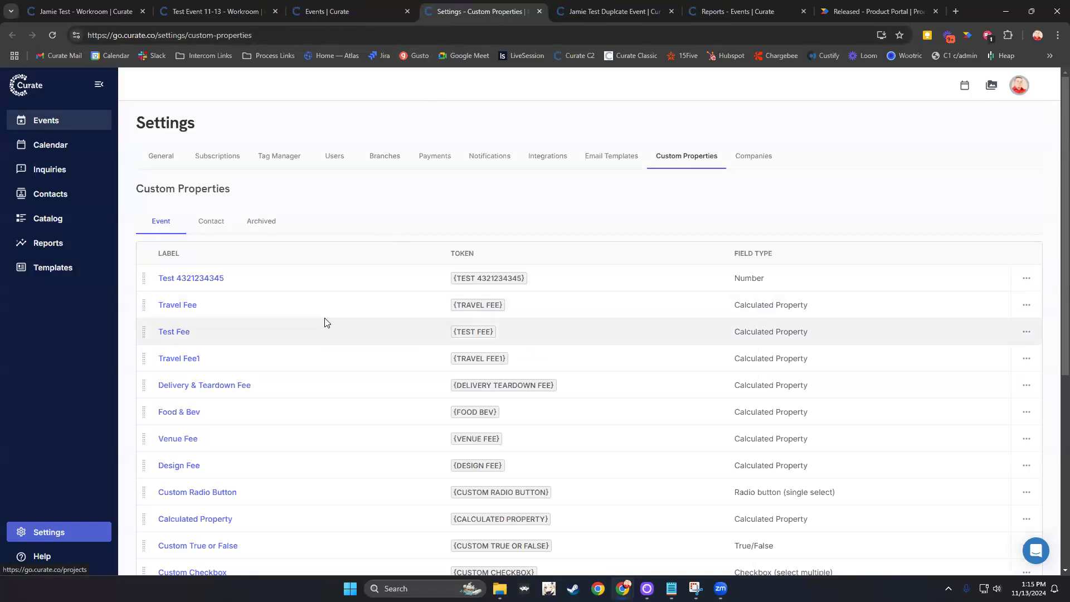
Step: Move the Custom Checkbox property higher in the order of the event custom properties
{"action": "scroll", "coordinate": [325, 318], "scroll_direction": "down", "scroll_amount": 1}
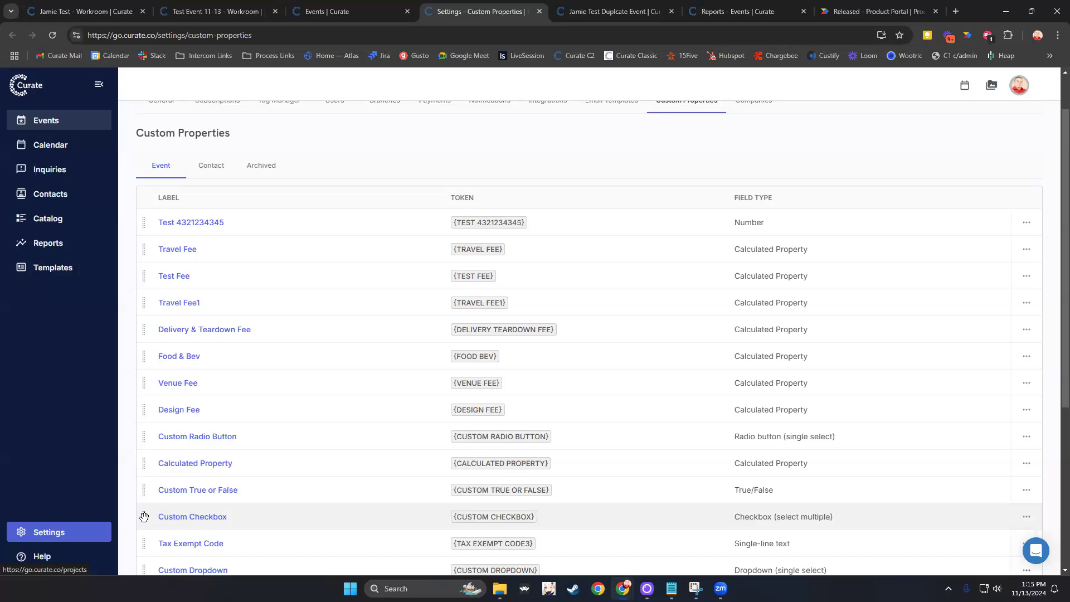
{"action": "left_click_drag", "start_coordinate": [143, 517], "coordinate": [147, 511]}
{"action": "left_click_drag", "start_coordinate": [149, 496], "coordinate": [143, 305]}
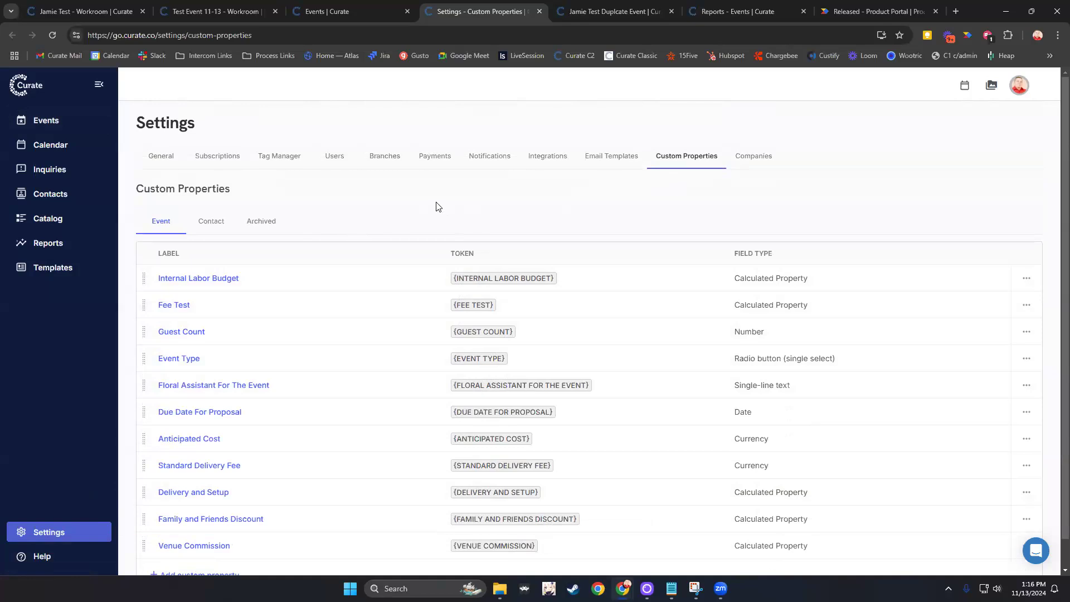
Step: Examine the custom properties section on the duplicate test event's overview and compare it with the custom property settings
{"action": "left_click", "coordinate": [612, 7]}
{"action": "scroll", "coordinate": [292, 301], "scroll_direction": "up", "scroll_amount": 5}
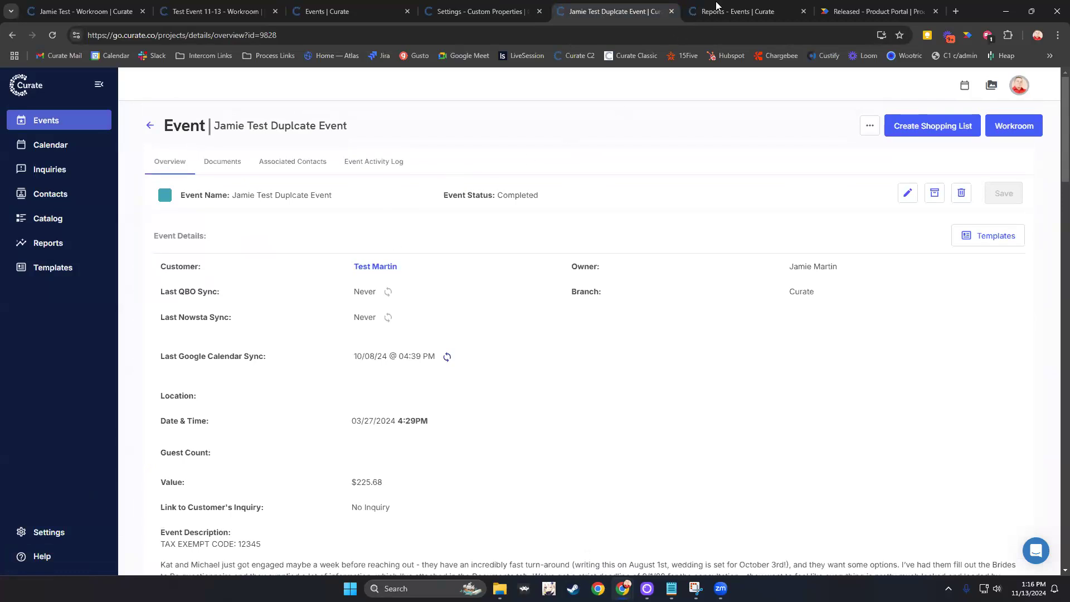
{"action": "left_click", "coordinate": [480, 11]}
{"action": "left_click", "coordinate": [578, 11]}
{"action": "scroll", "coordinate": [312, 357], "scroll_direction": "down", "scroll_amount": 5}
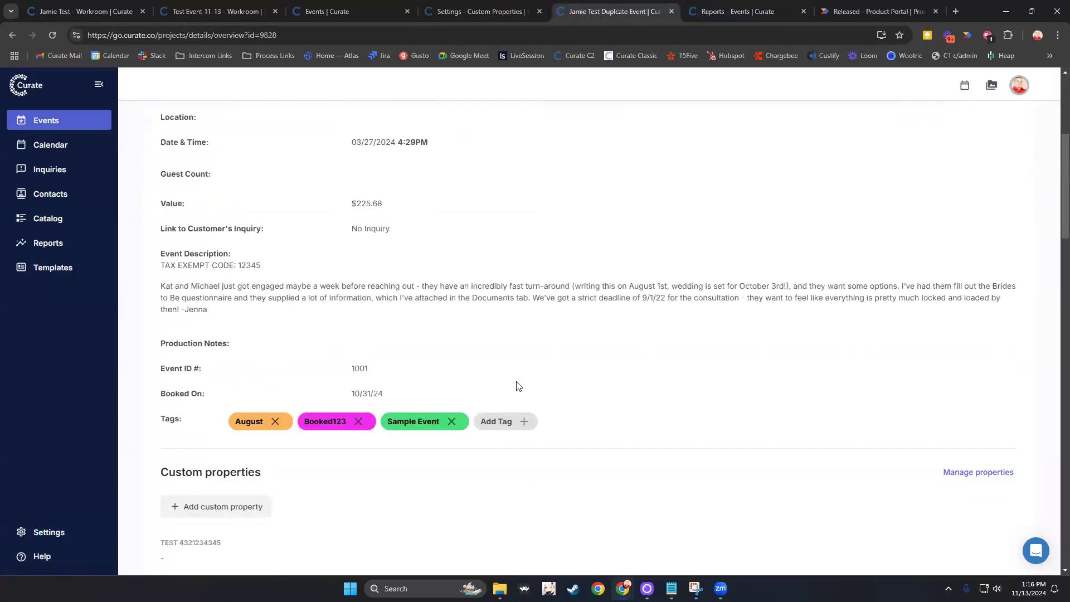
{"action": "scroll", "coordinate": [461, 392], "scroll_direction": "down", "scroll_amount": 2}
{"action": "scroll", "coordinate": [461, 392], "scroll_direction": "down", "scroll_amount": 3}
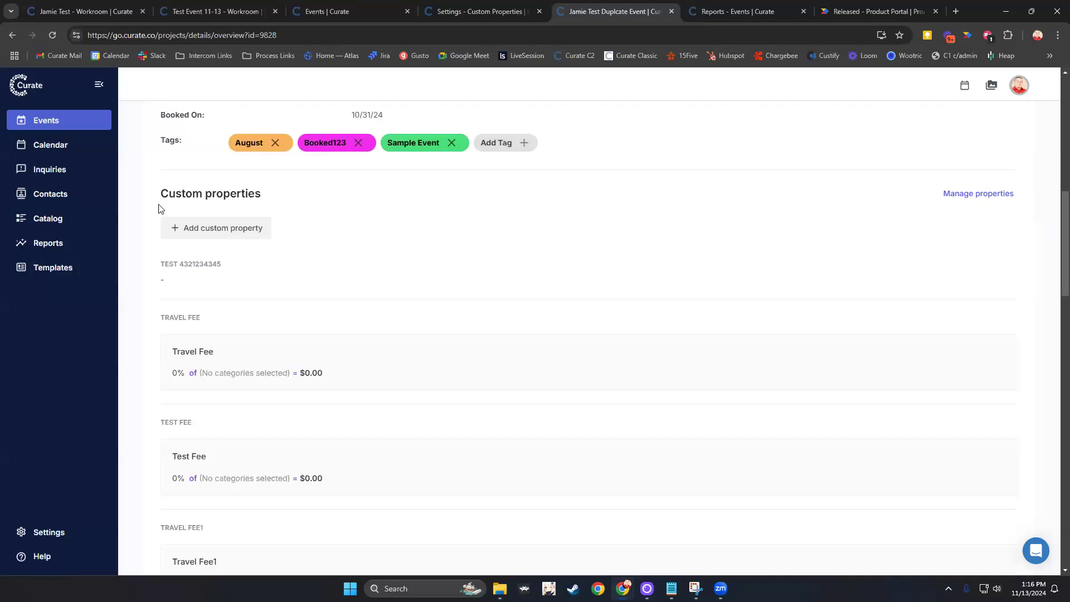
{"action": "scroll", "coordinate": [418, 379], "scroll_direction": "down", "scroll_amount": 2}
{"action": "scroll", "coordinate": [419, 385], "scroll_direction": "down", "scroll_amount": 10}
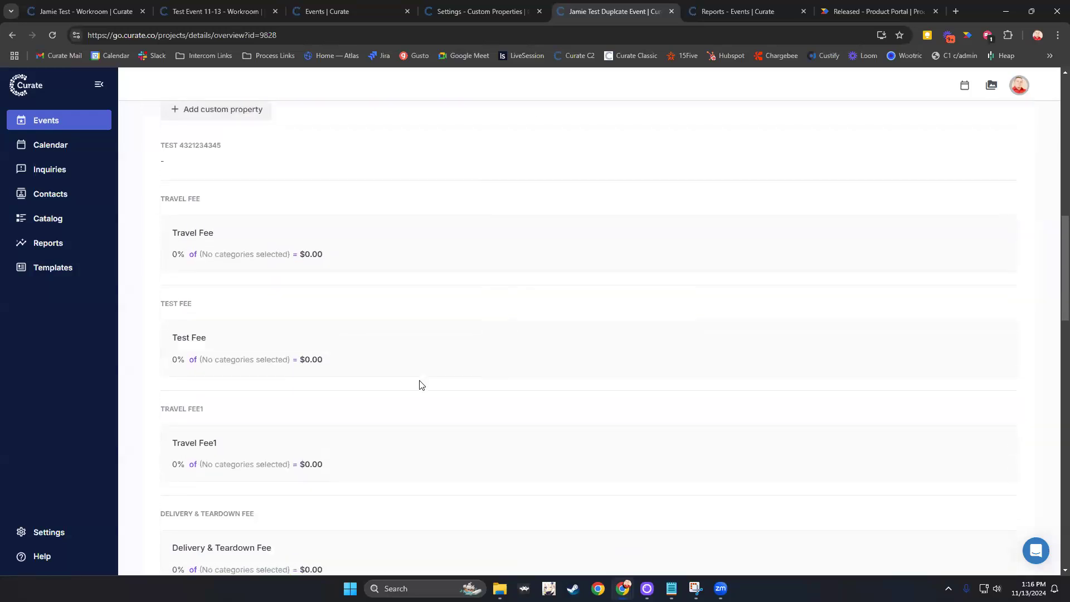
{"action": "scroll", "coordinate": [412, 401], "scroll_direction": "up", "scroll_amount": 7}
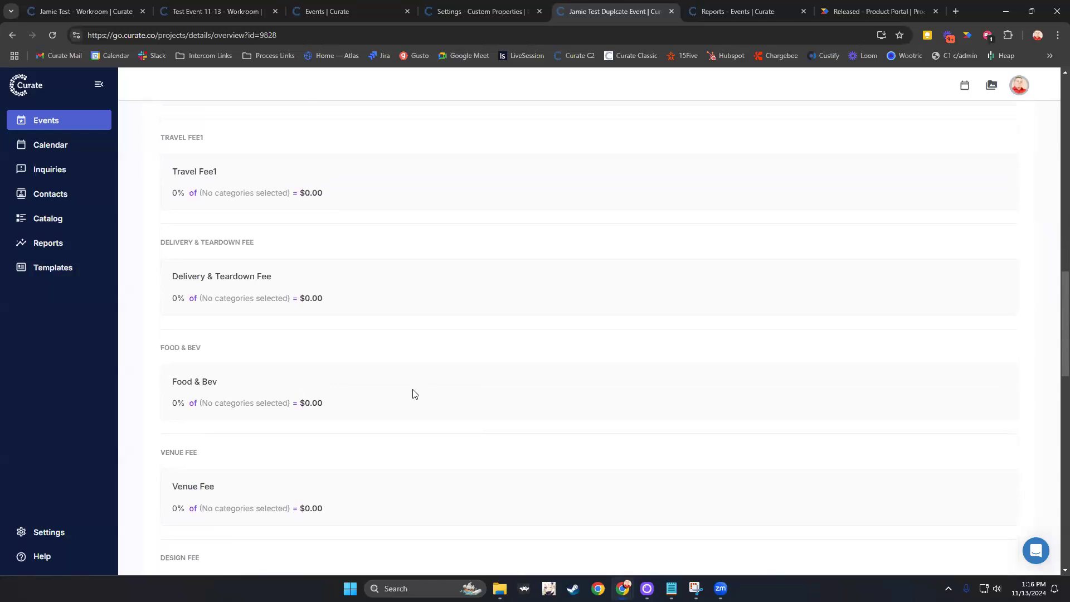
{"action": "left_click", "coordinate": [511, 19]}
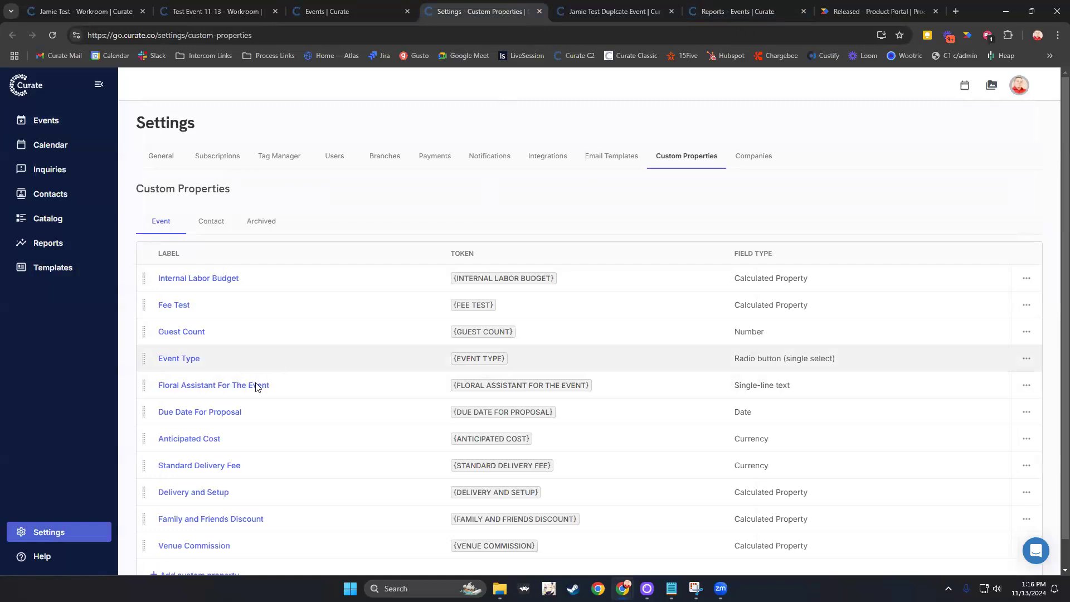
Step: In the events list, select Curate's Electric Bugaloo 2, Curate's Electric Bugaloo, the sample wedding and 4-25 Test Event
{"action": "left_click", "coordinate": [321, 7]}
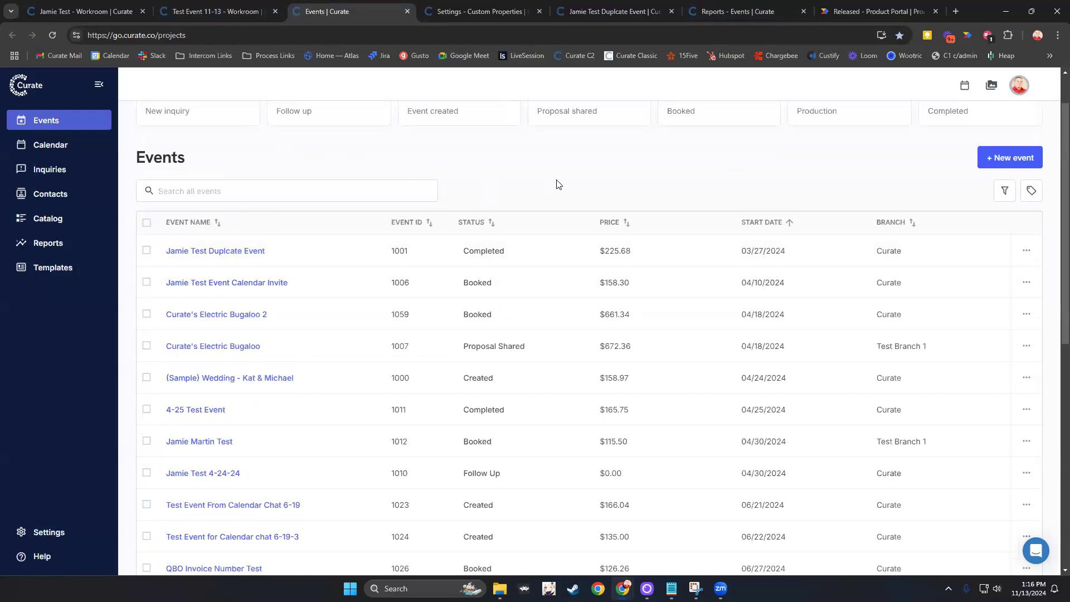
{"action": "left_click", "coordinate": [147, 315]}
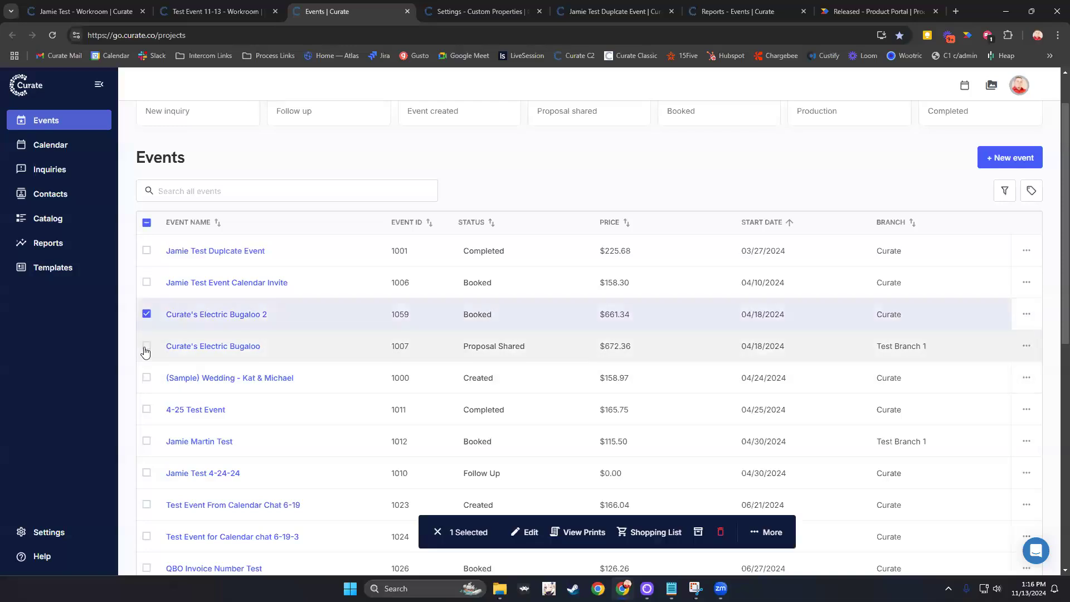
{"action": "left_click", "coordinate": [147, 346]}
{"action": "left_click", "coordinate": [146, 378]}
{"action": "left_click", "coordinate": [147, 410]}
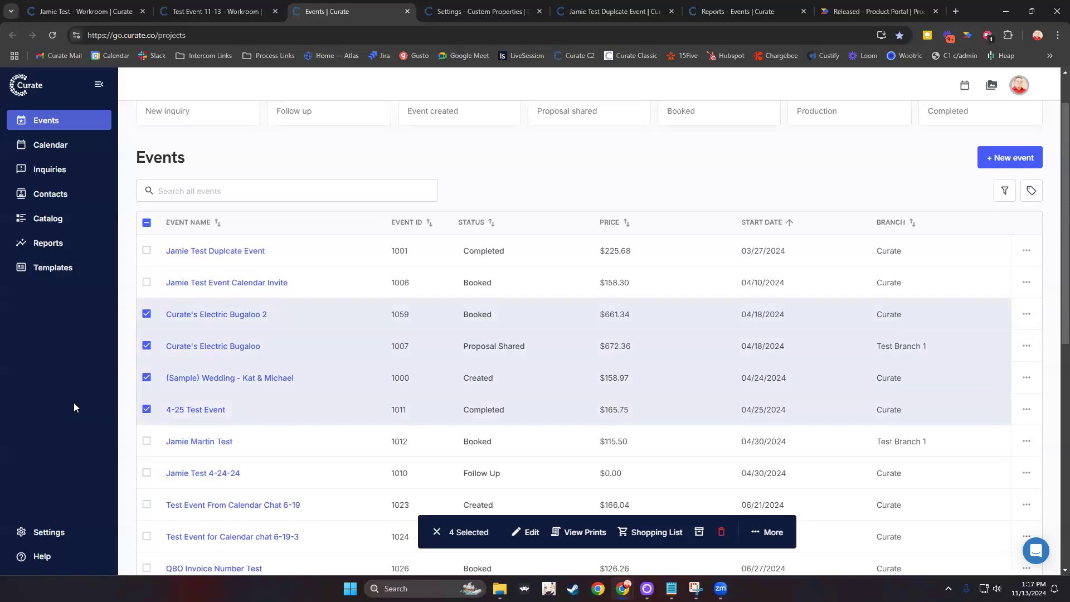
Step: Look through the events list and view the integrations available as bulk actions for the selected events
{"action": "scroll", "coordinate": [486, 399], "scroll_direction": "down", "scroll_amount": 1}
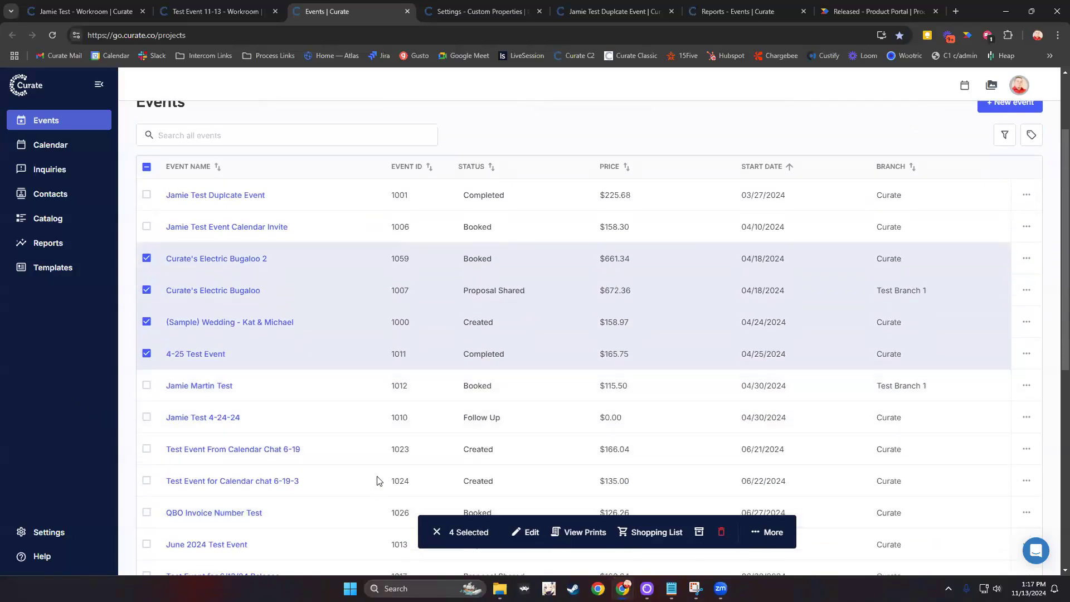
{"action": "scroll", "coordinate": [377, 480], "scroll_direction": "down", "scroll_amount": 3}
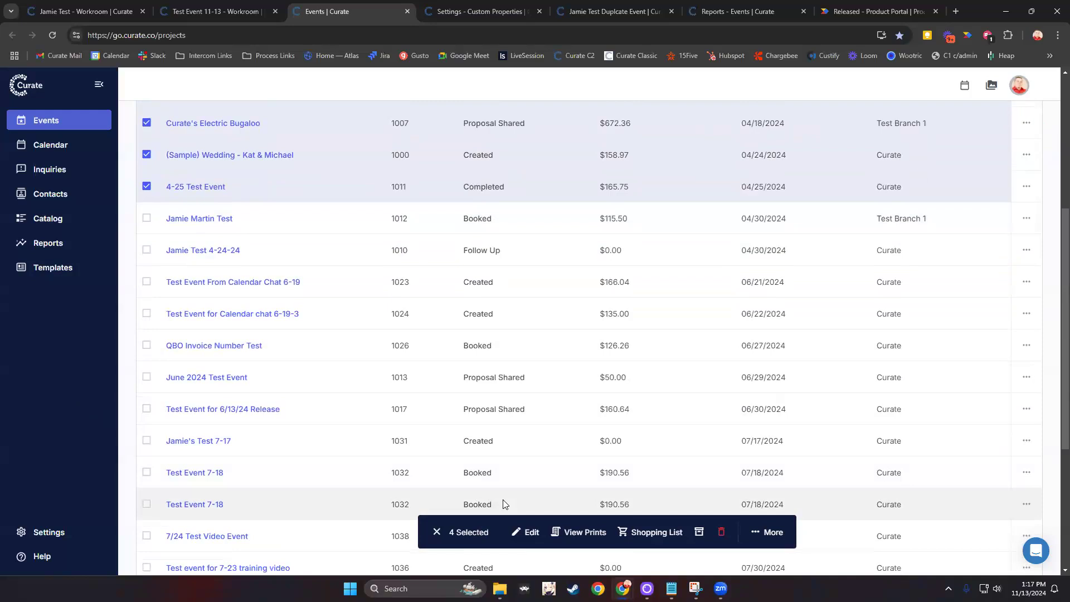
{"action": "scroll", "coordinate": [567, 496], "scroll_direction": "up", "scroll_amount": 5}
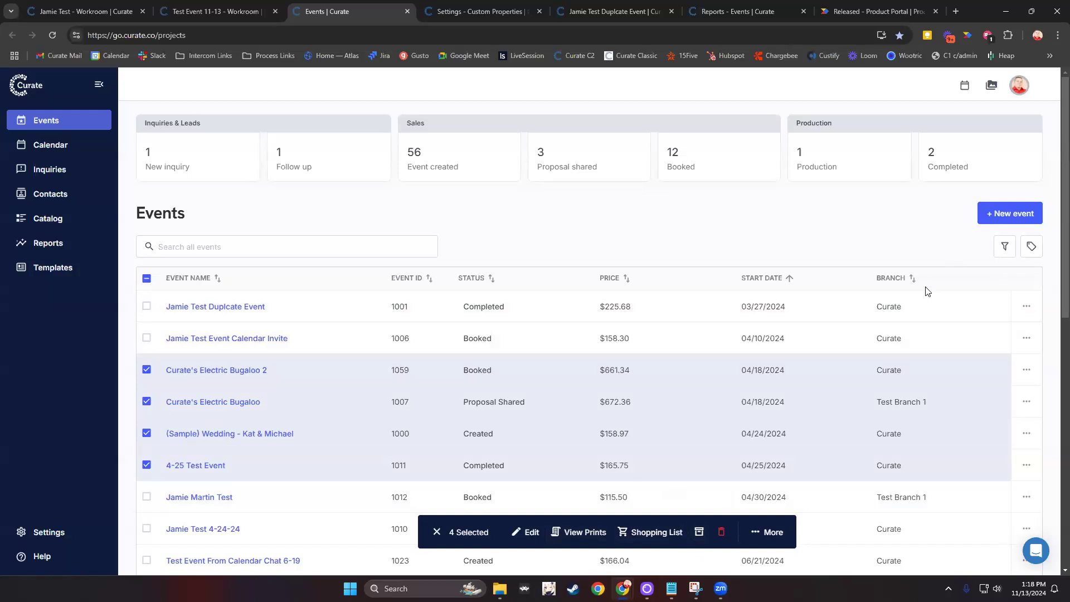
{"action": "left_click", "coordinate": [756, 531]}
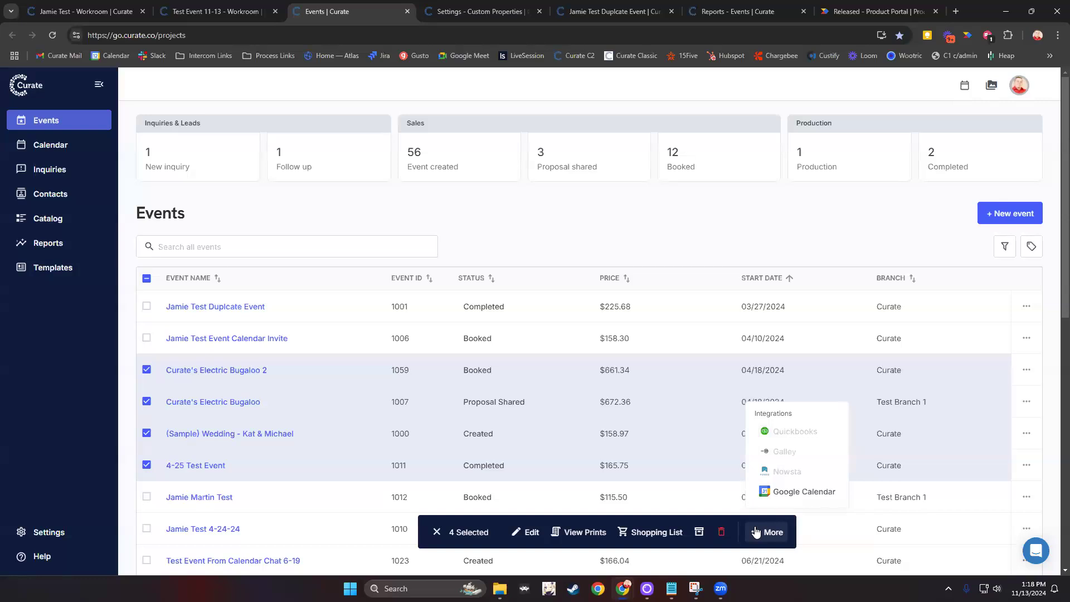
{"action": "left_click", "coordinate": [591, 228]}
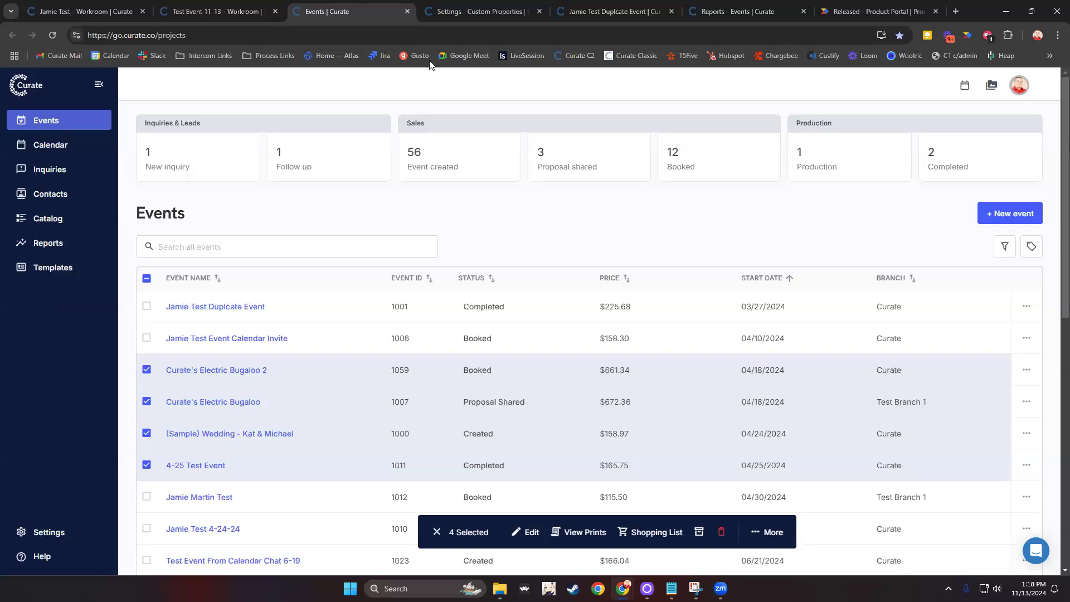
Step: Run an AI analysis of the Events report asking "What are my most profitable events?" and view the available report types
{"action": "left_click", "coordinate": [763, 8]}
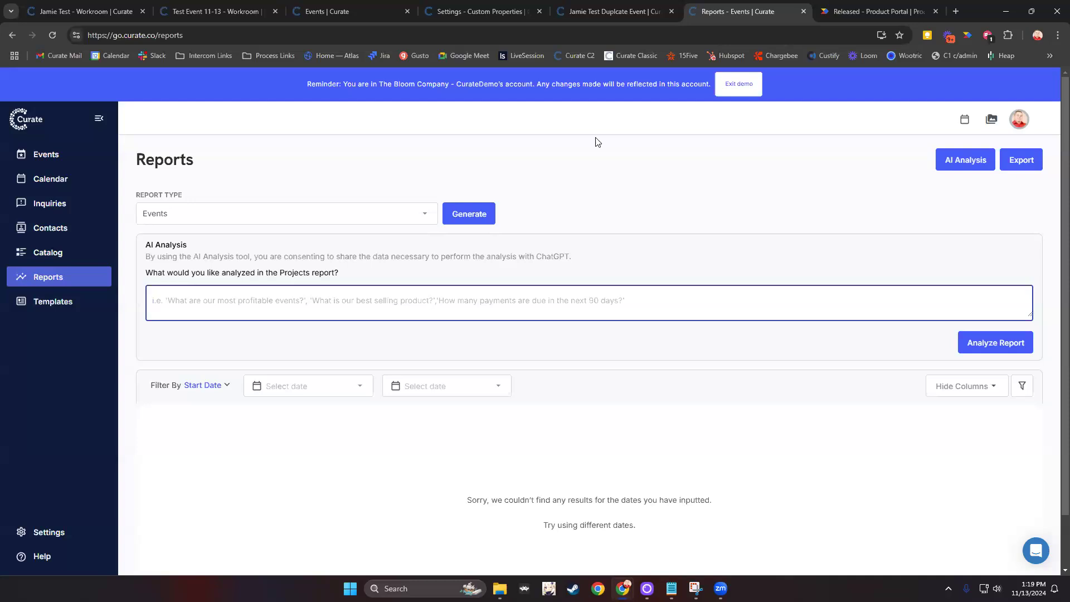
{"action": "type", "text": "Wh"}
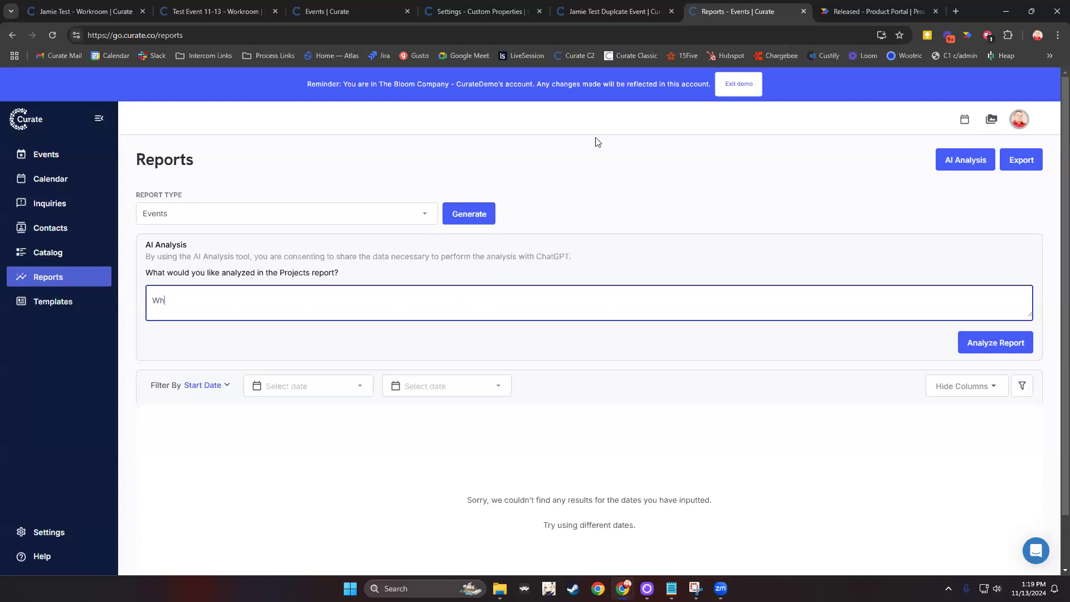
{"action": "type", "text": "at are my most profitable events?"}
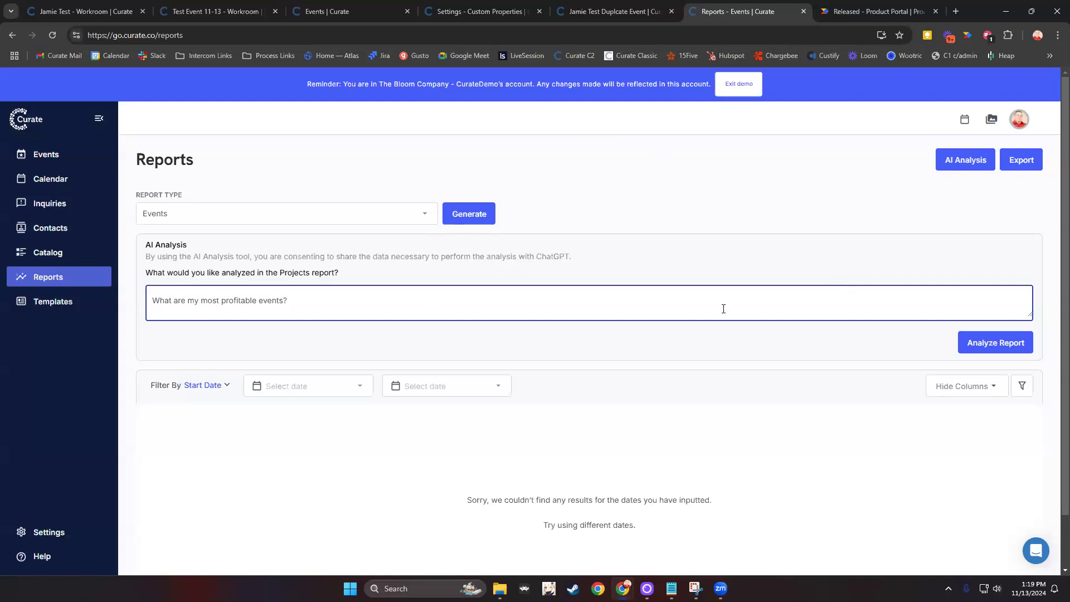
{"action": "left_click", "coordinate": [972, 345]}
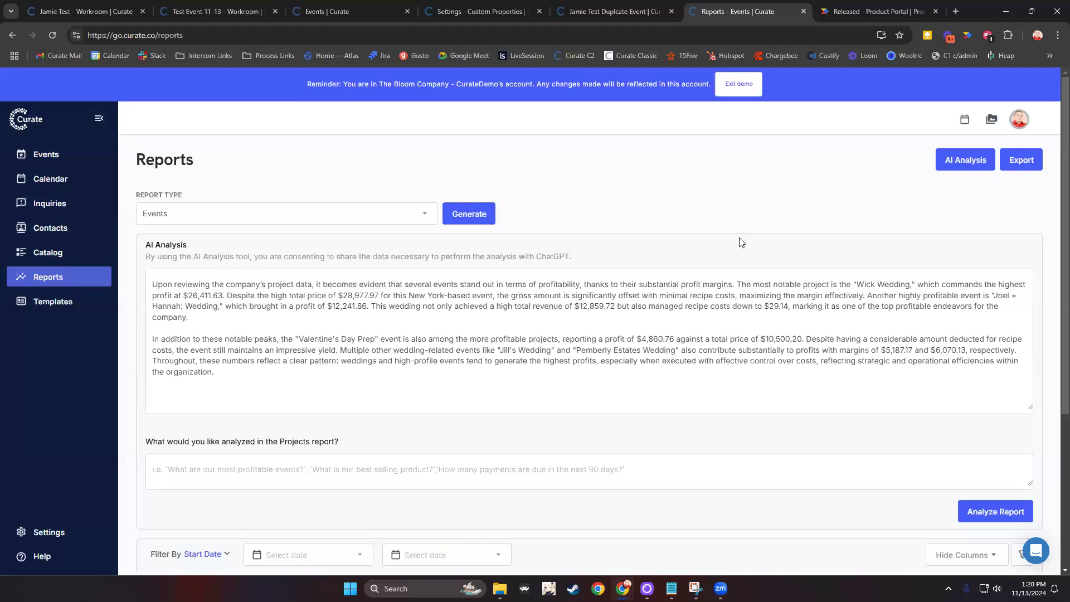
{"action": "left_click", "coordinate": [197, 215]}
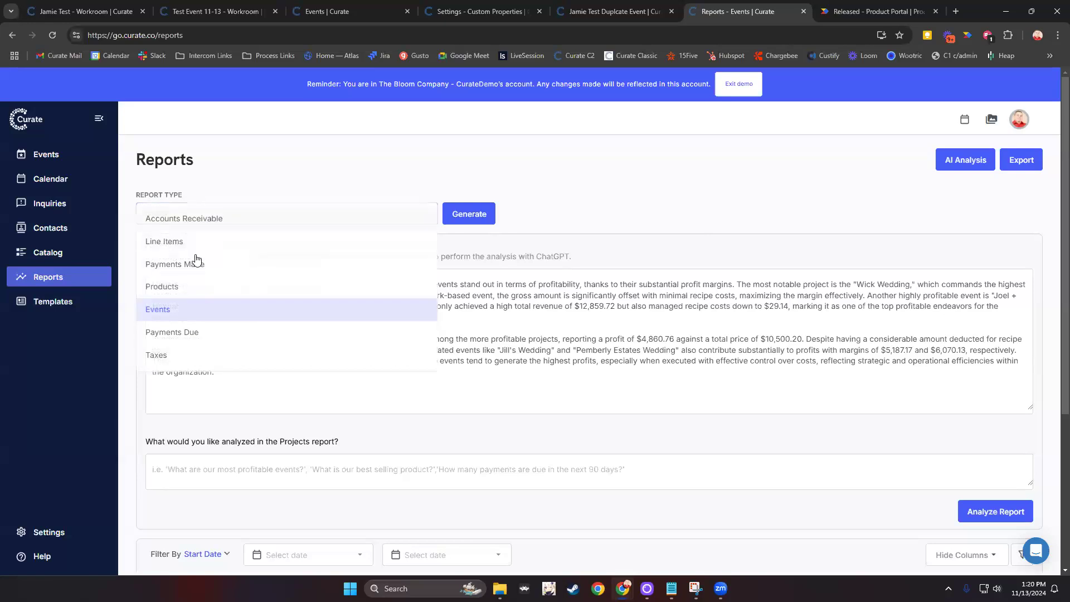
{"action": "left_click", "coordinate": [728, 215]}
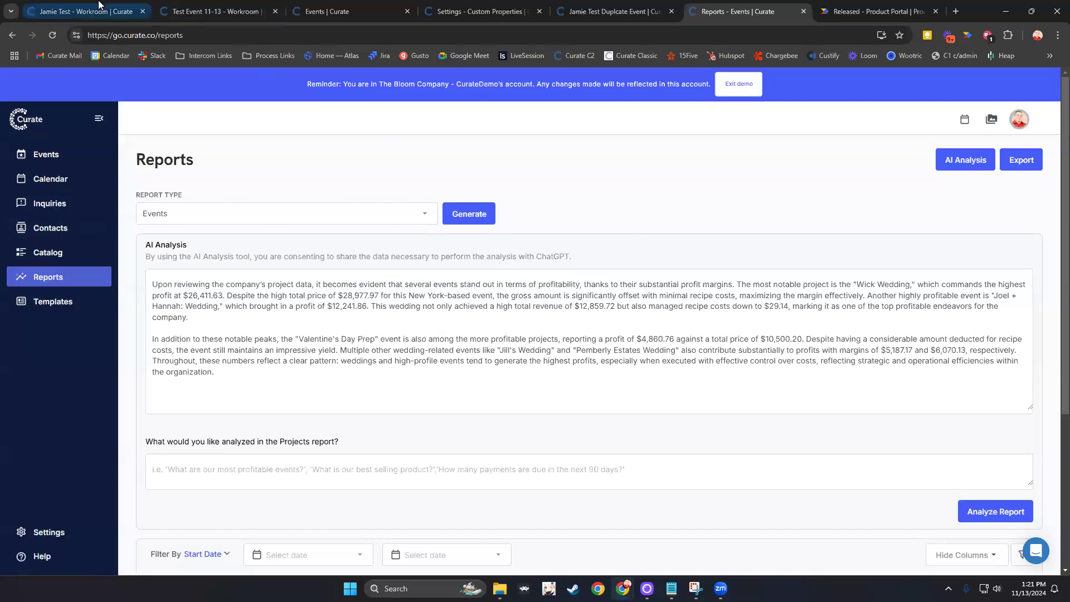
Step: Go back to the event's portal workroom and examine which files its Documents section makes accessible to the customer
{"action": "left_click", "coordinate": [119, 10]}
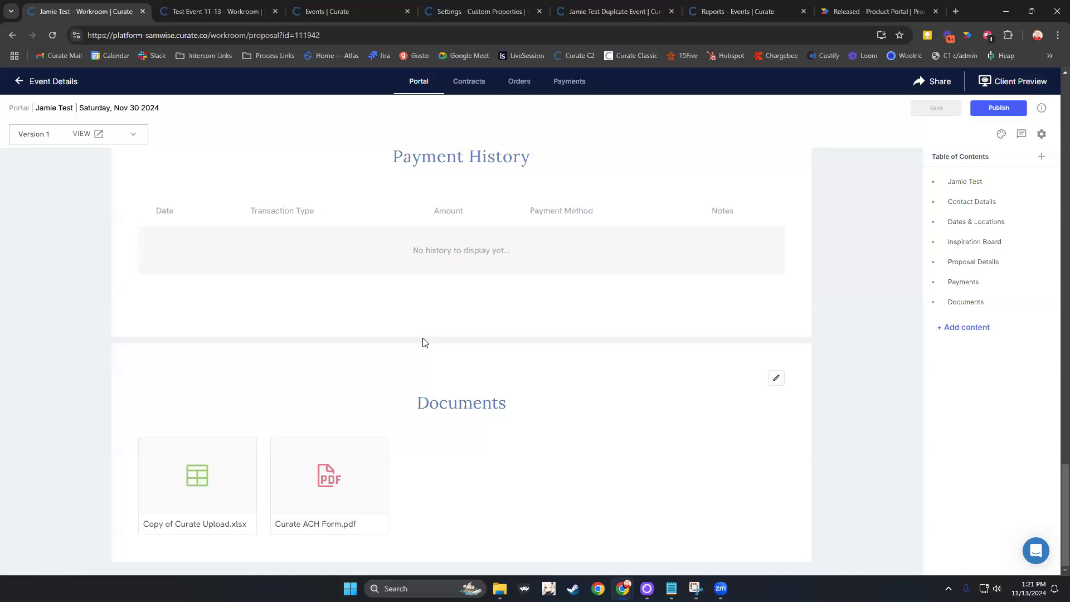
{"action": "left_click", "coordinate": [776, 379]}
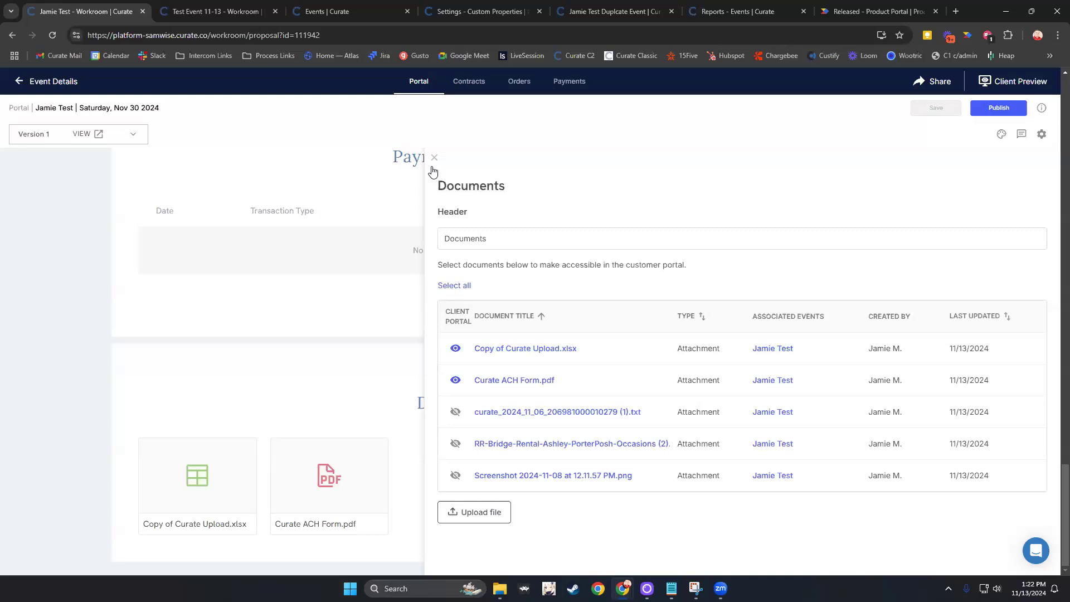
{"action": "left_click", "coordinate": [435, 157]}
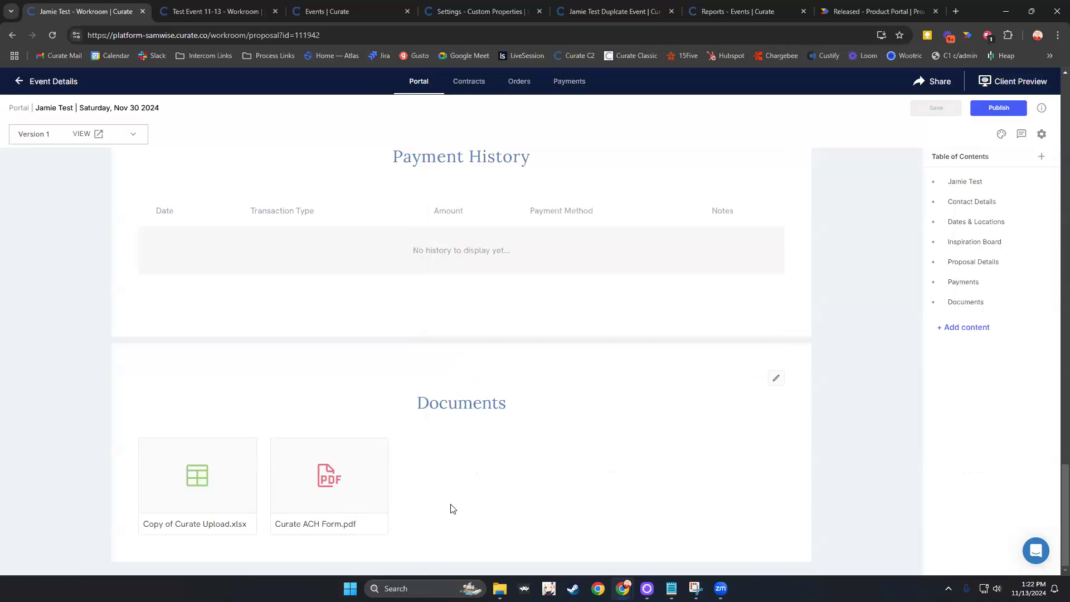
Step: Switch to the Test Event 11-13 portal workroom and examine its 3 Column Masonry Grid section
{"action": "left_click", "coordinate": [223, 7]}
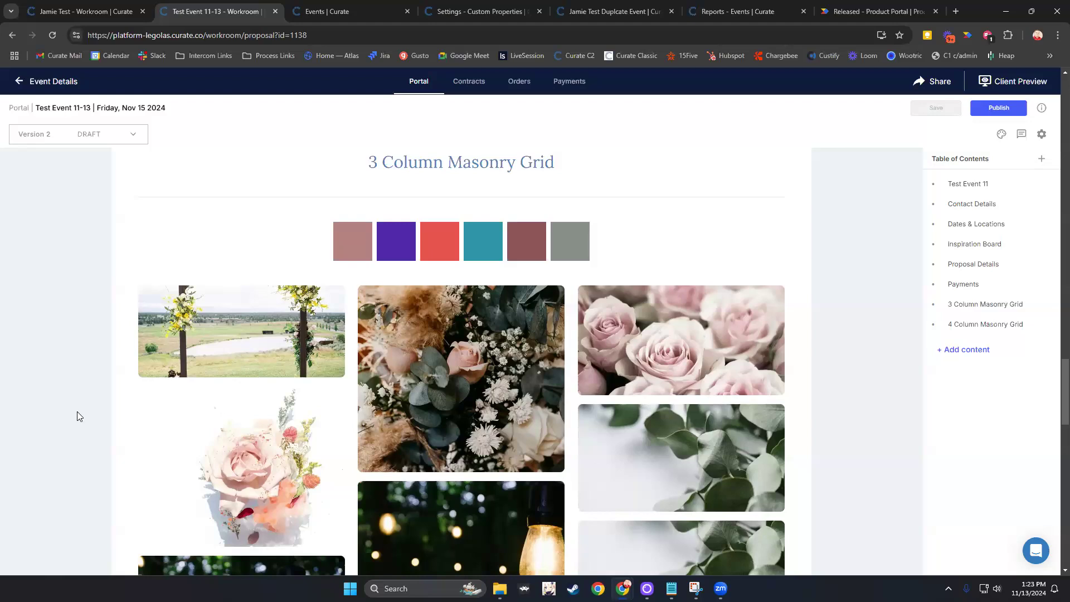
{"action": "scroll", "coordinate": [407, 306], "scroll_direction": "down", "scroll_amount": 1}
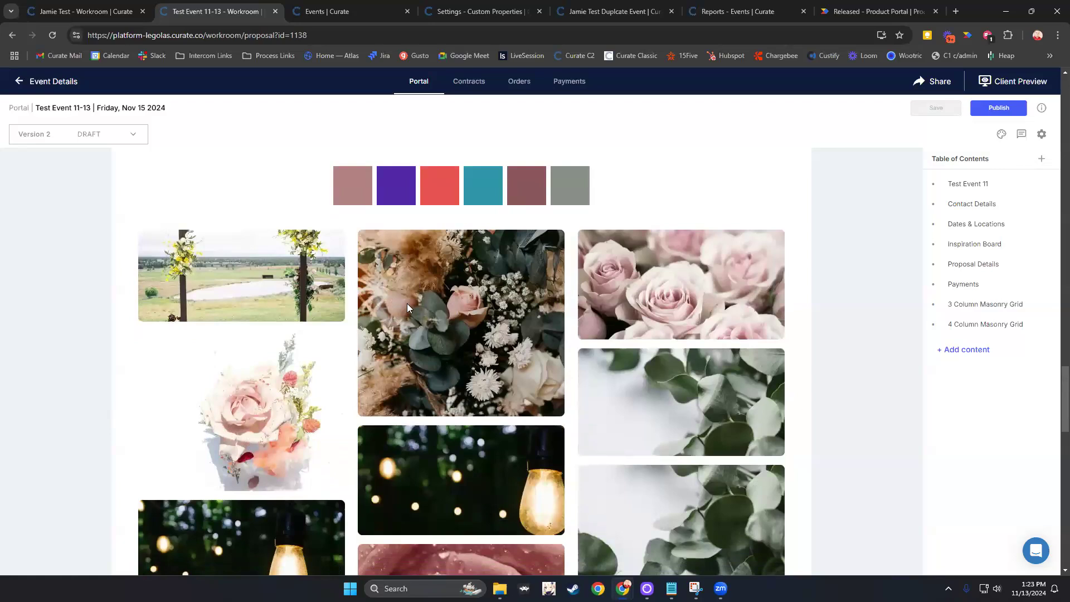
{"action": "scroll", "coordinate": [407, 306], "scroll_direction": "up", "scroll_amount": 1}
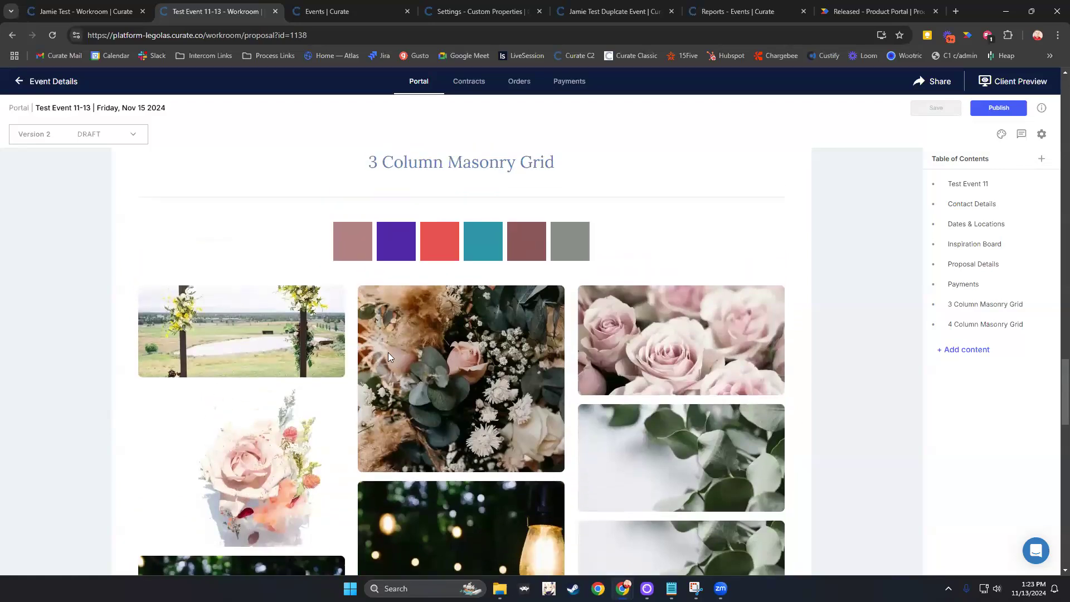
{"action": "scroll", "coordinate": [388, 353], "scroll_direction": "down", "scroll_amount": 6}
{"action": "scroll", "coordinate": [388, 352], "scroll_direction": "up", "scroll_amount": 5}
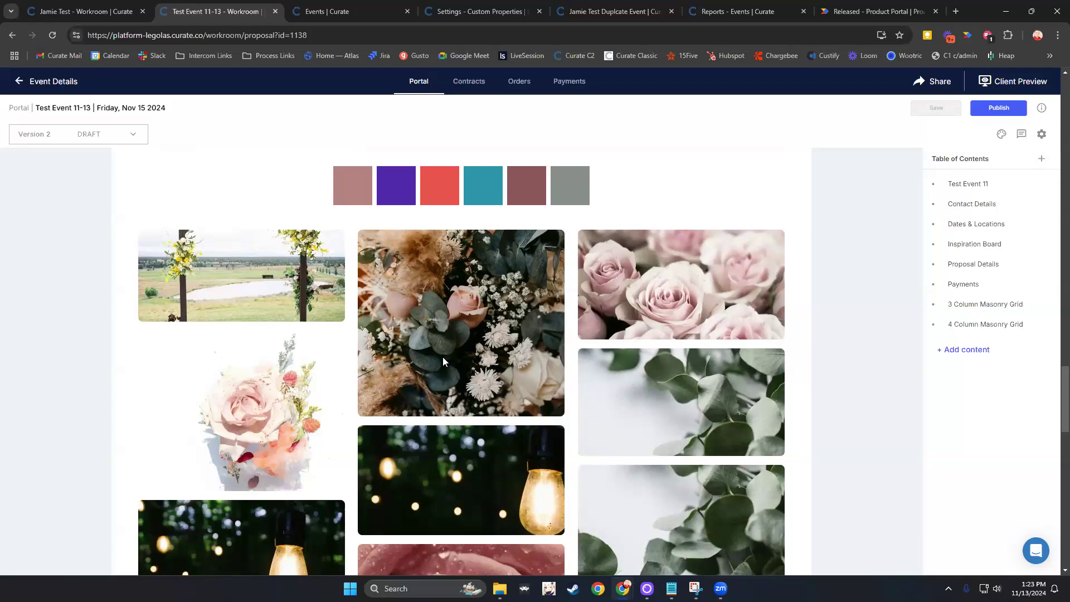
{"action": "scroll", "coordinate": [463, 359], "scroll_direction": "down", "scroll_amount": 3}
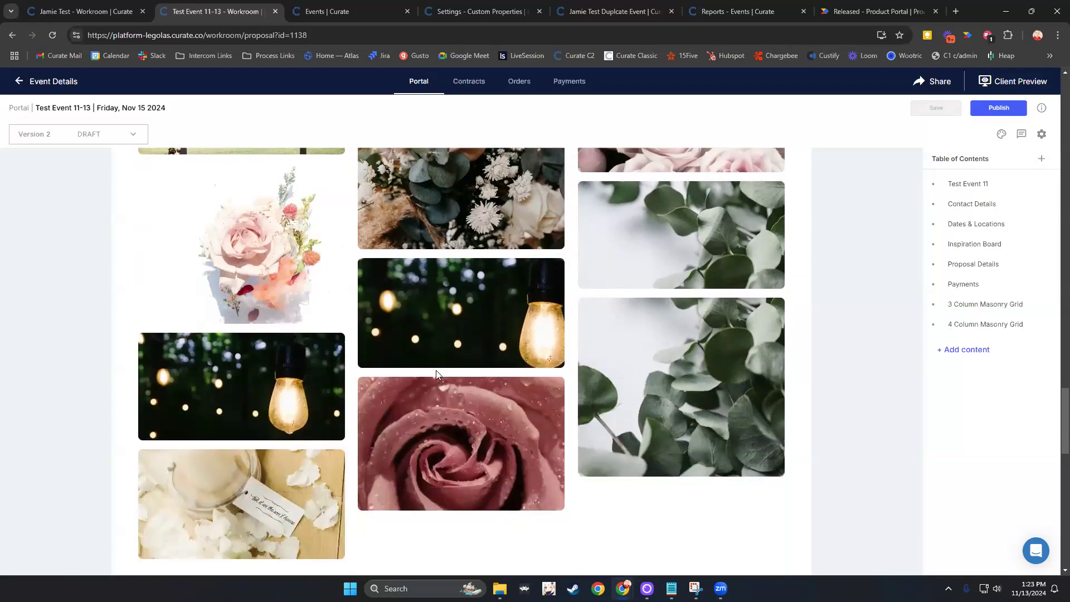
{"action": "scroll", "coordinate": [467, 332], "scroll_direction": "up", "scroll_amount": 3}
{"action": "scroll", "coordinate": [467, 332], "scroll_direction": "up", "scroll_amount": 3}
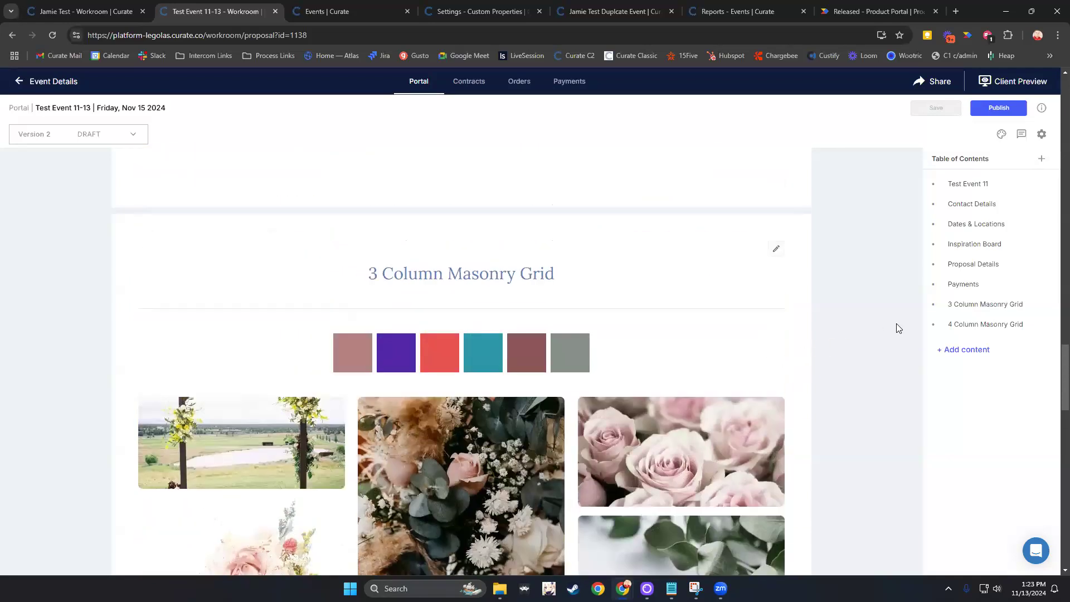
Step: Open the 3 Column Masonry Grid's image board settings, view the options for the red rose image, and close the settings
{"action": "left_click", "coordinate": [964, 305]}
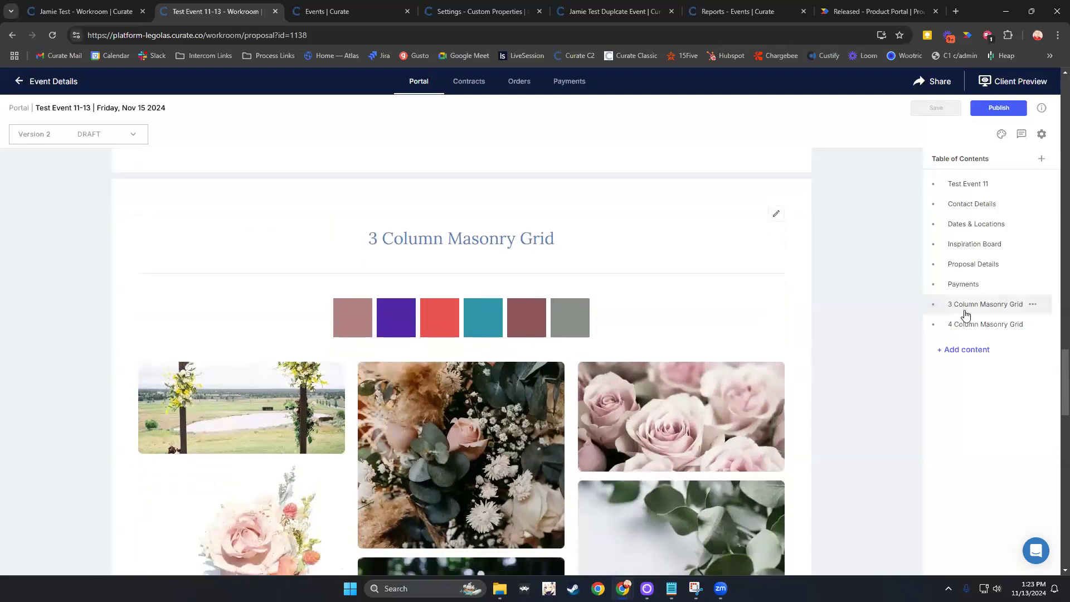
{"action": "left_click", "coordinate": [776, 214]}
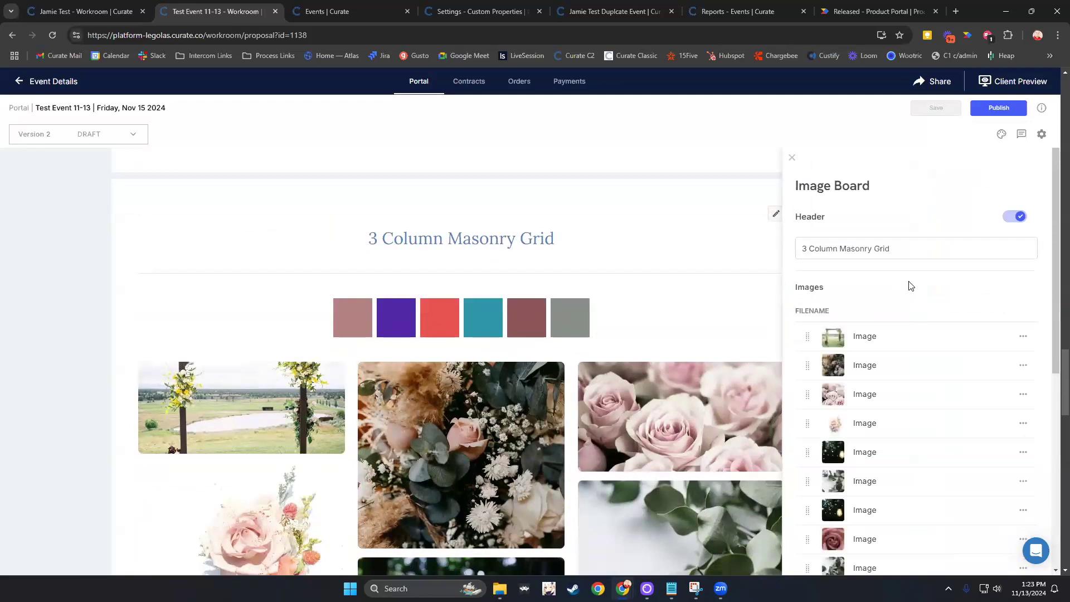
{"action": "scroll", "coordinate": [907, 277], "scroll_direction": "down", "scroll_amount": 3}
{"action": "scroll", "coordinate": [908, 273], "scroll_direction": "up", "scroll_amount": 1}
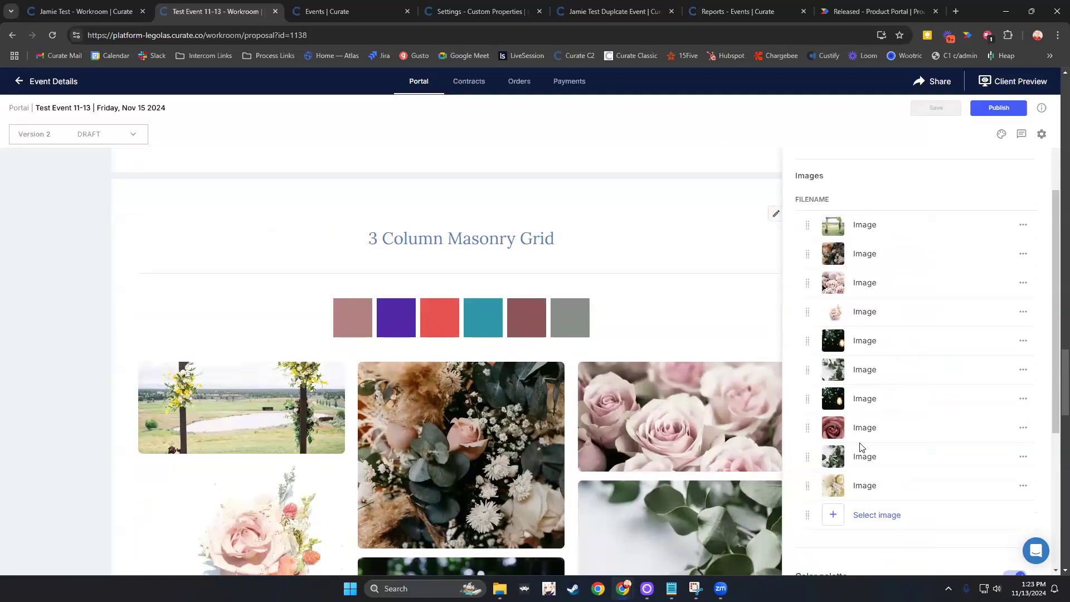
{"action": "left_click", "coordinate": [1023, 429]}
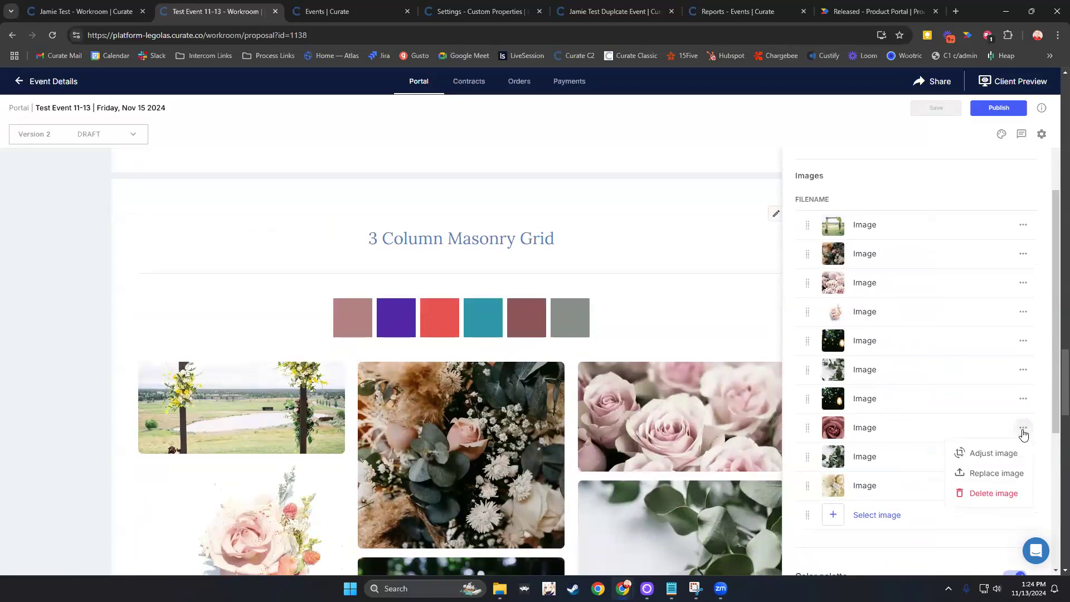
{"action": "scroll", "coordinate": [881, 477], "scroll_direction": "down", "scroll_amount": 1}
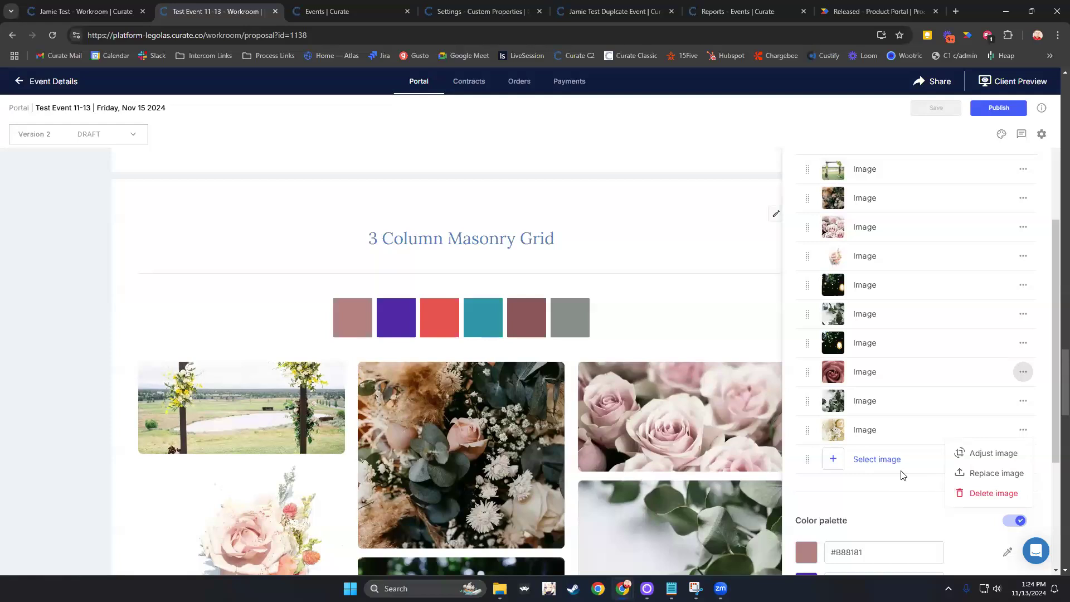
{"action": "scroll", "coordinate": [846, 406], "scroll_direction": "up", "scroll_amount": 3}
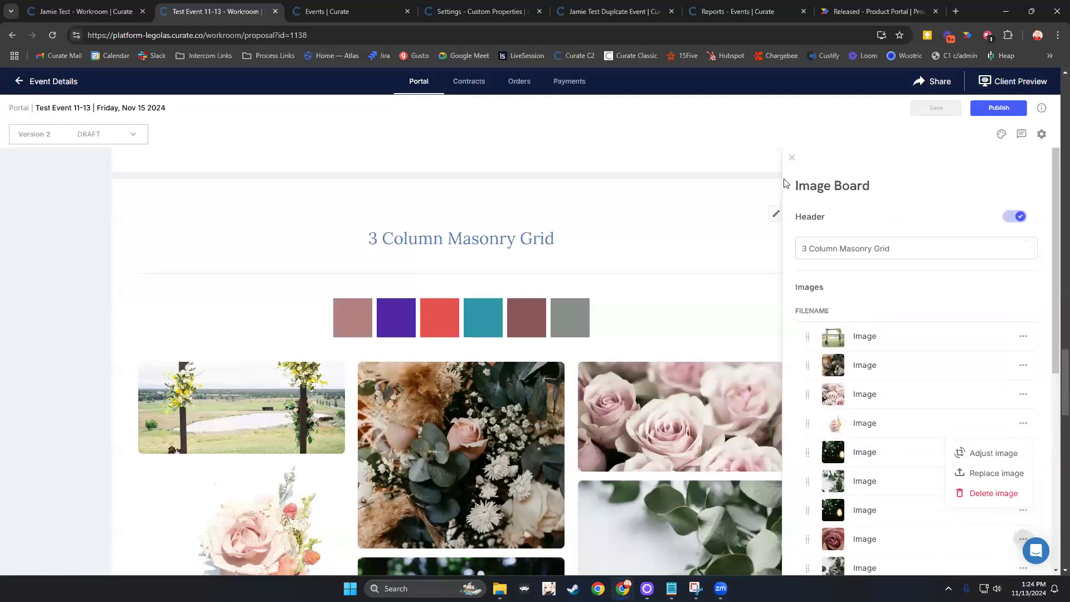
{"action": "left_click", "coordinate": [792, 160]}
Step: Examine the 4 Column Masonry Grid section and its image board settings, including the images and color palette, and close the settings
{"action": "scroll", "coordinate": [379, 402], "scroll_direction": "down", "scroll_amount": 15}
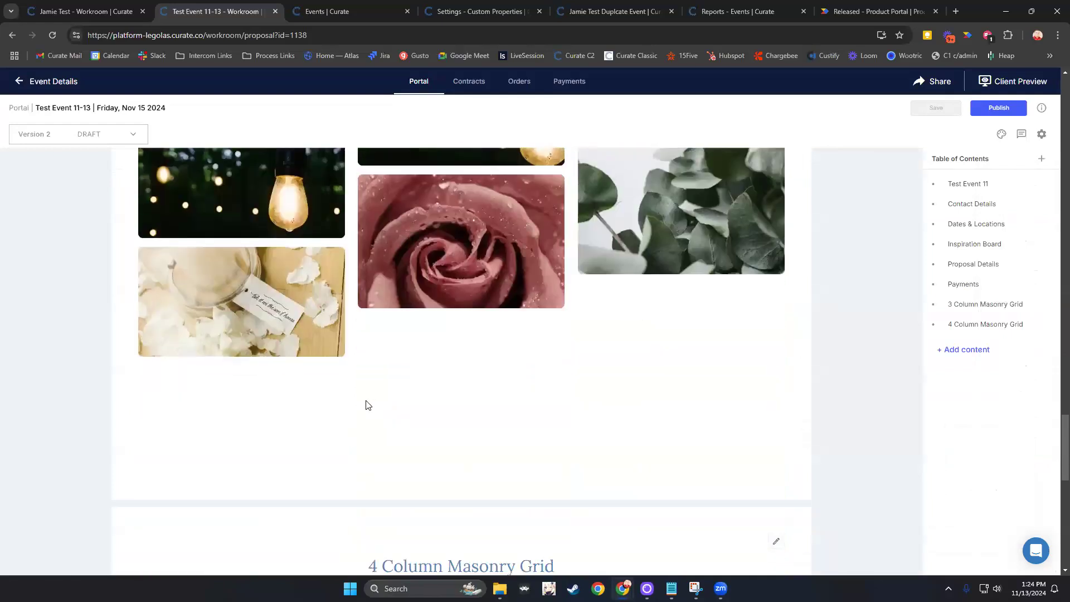
{"action": "scroll", "coordinate": [366, 404], "scroll_direction": "down", "scroll_amount": 2}
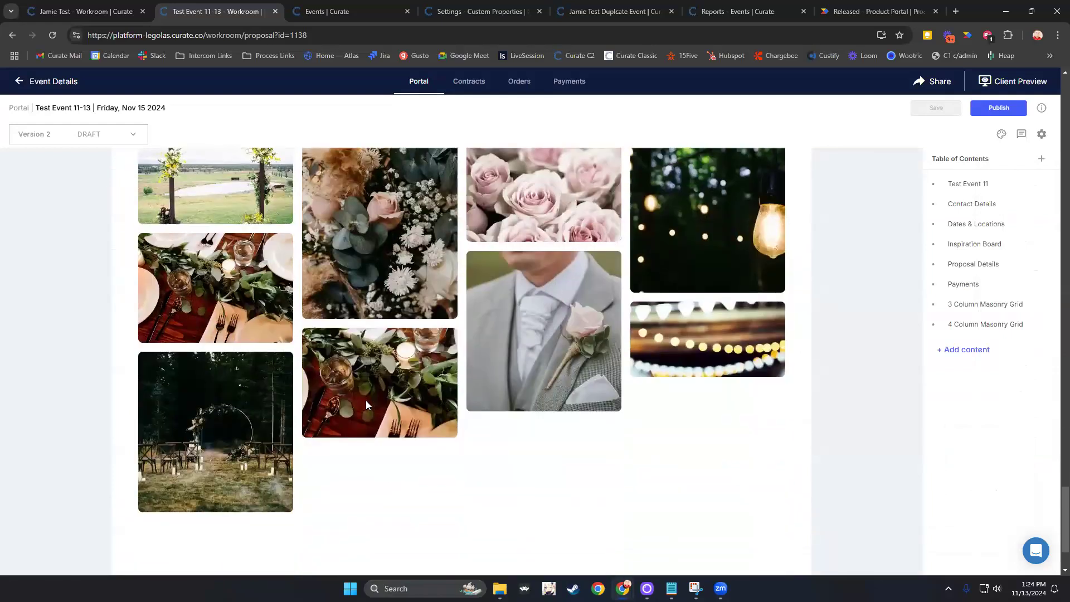
{"action": "scroll", "coordinate": [722, 323], "scroll_direction": "up", "scroll_amount": 2}
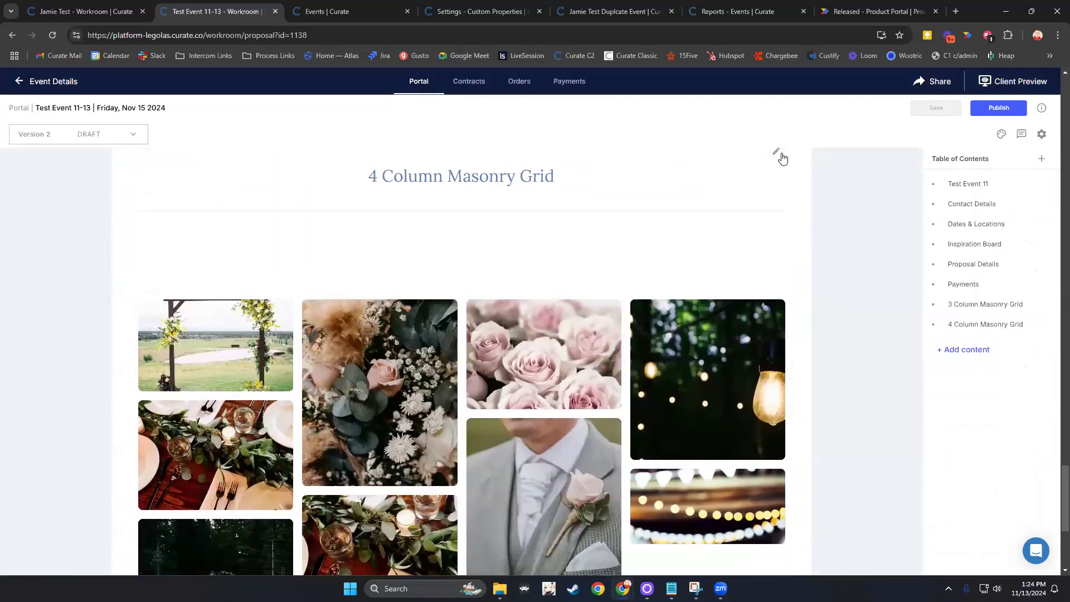
{"action": "left_click", "coordinate": [776, 154]}
{"action": "scroll", "coordinate": [863, 375], "scroll_direction": "down", "scroll_amount": 6}
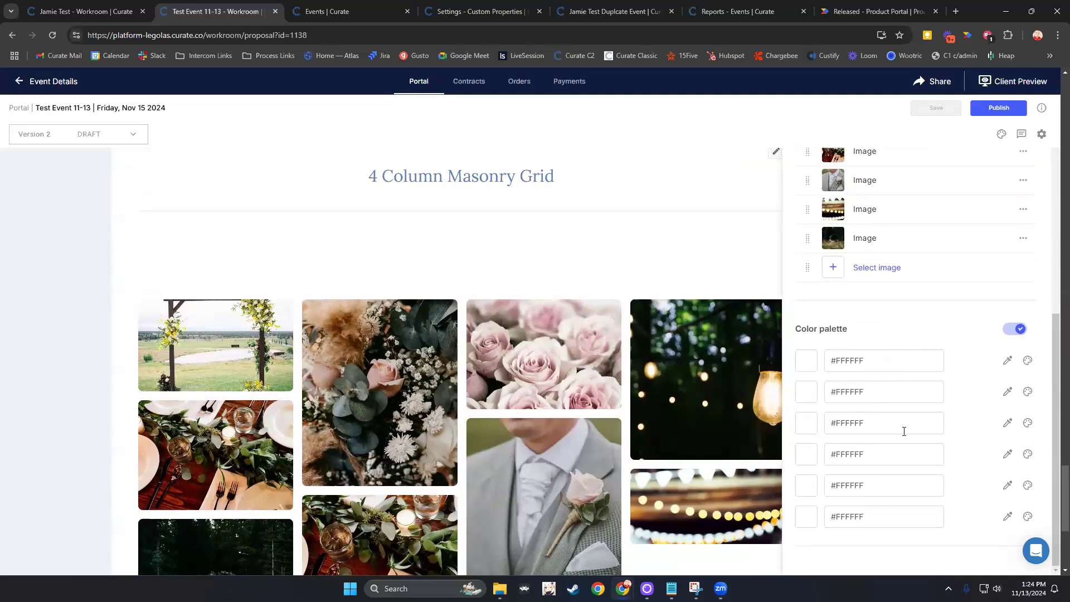
{"action": "scroll", "coordinate": [903, 454], "scroll_direction": "up", "scroll_amount": 3}
{"action": "scroll", "coordinate": [904, 456], "scroll_direction": "down", "scroll_amount": 3}
{"action": "scroll", "coordinate": [963, 425], "scroll_direction": "up", "scroll_amount": 7}
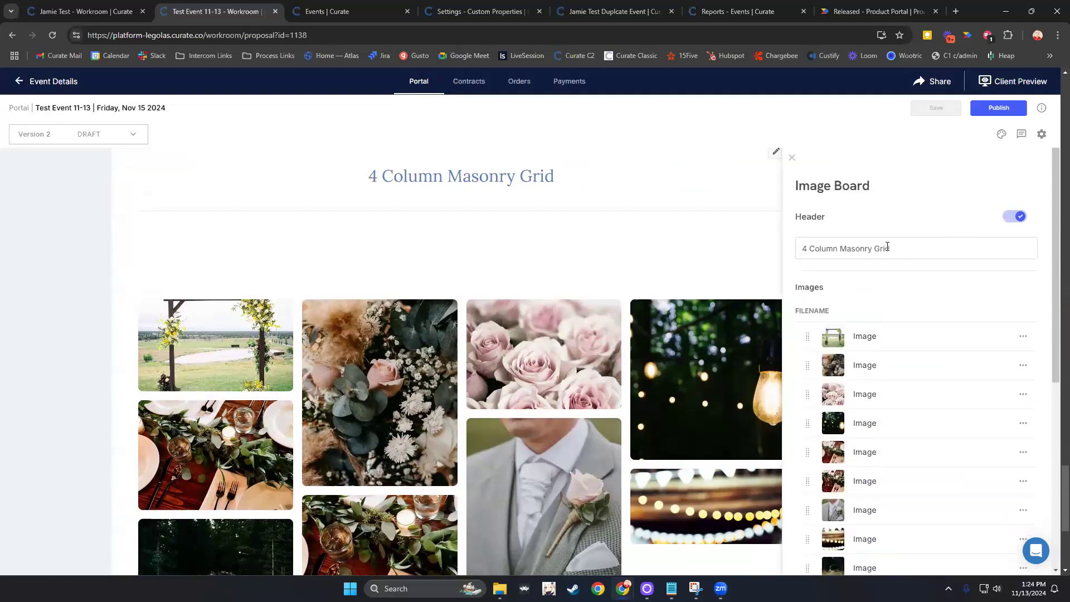
{"action": "left_click", "coordinate": [792, 158]}
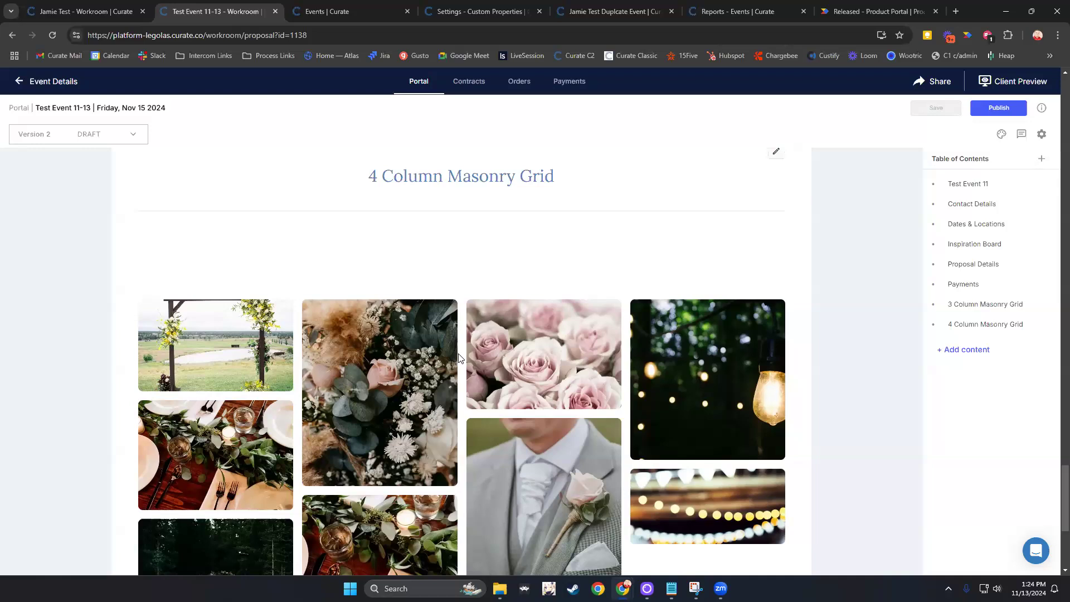
Step: Find the feature request help link in the support messenger and view the customer ideas in the Product Portal
{"action": "left_click", "coordinate": [1035, 551]}
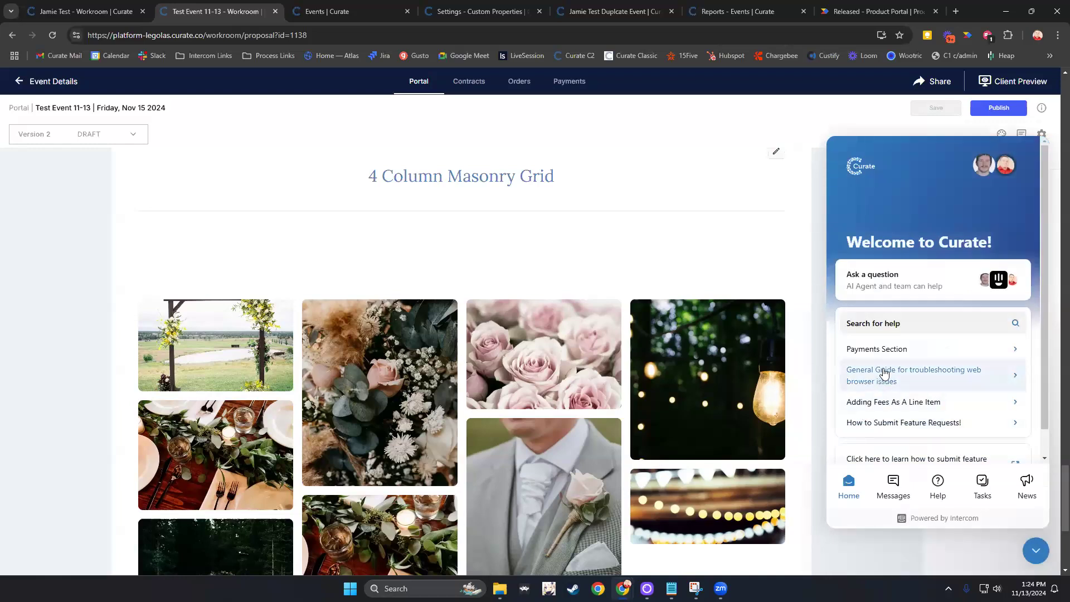
{"action": "scroll", "coordinate": [900, 363], "scroll_direction": "down", "scroll_amount": 1}
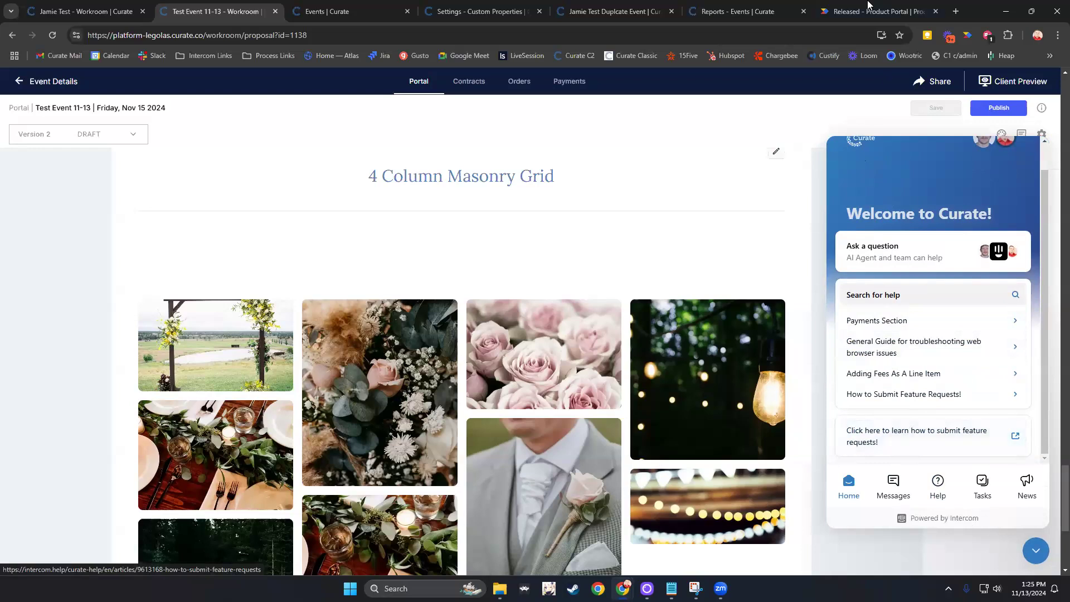
{"action": "left_click", "coordinate": [869, 11]}
{"action": "left_click", "coordinate": [79, 121]}
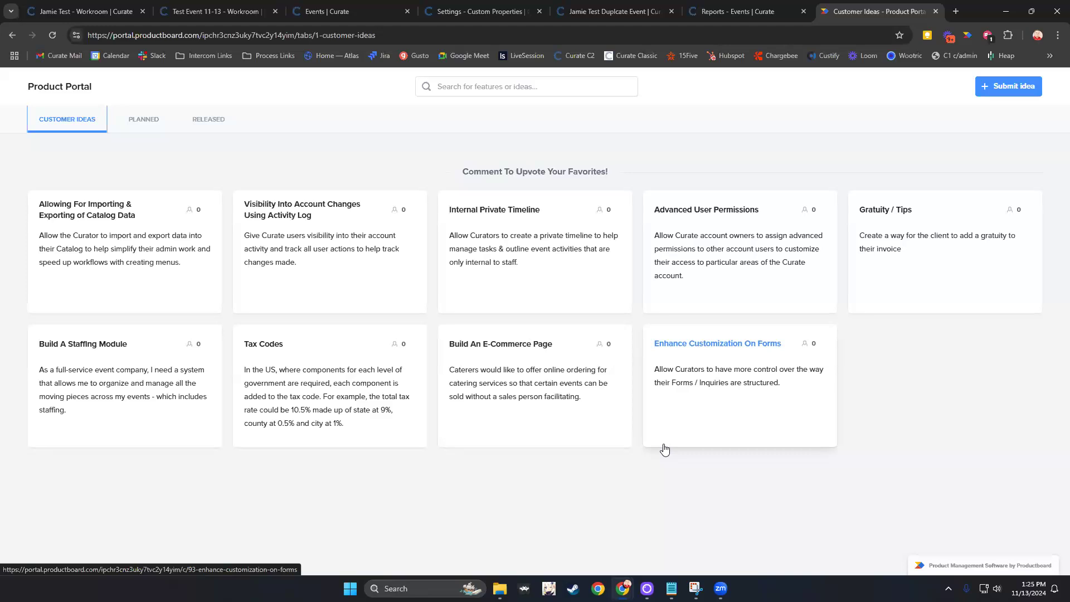
Step: Open the Internal Private Timeline idea, try the Not important and Nice-to-have ratings, and close it without submitting feedback
{"action": "left_click", "coordinate": [510, 257]}
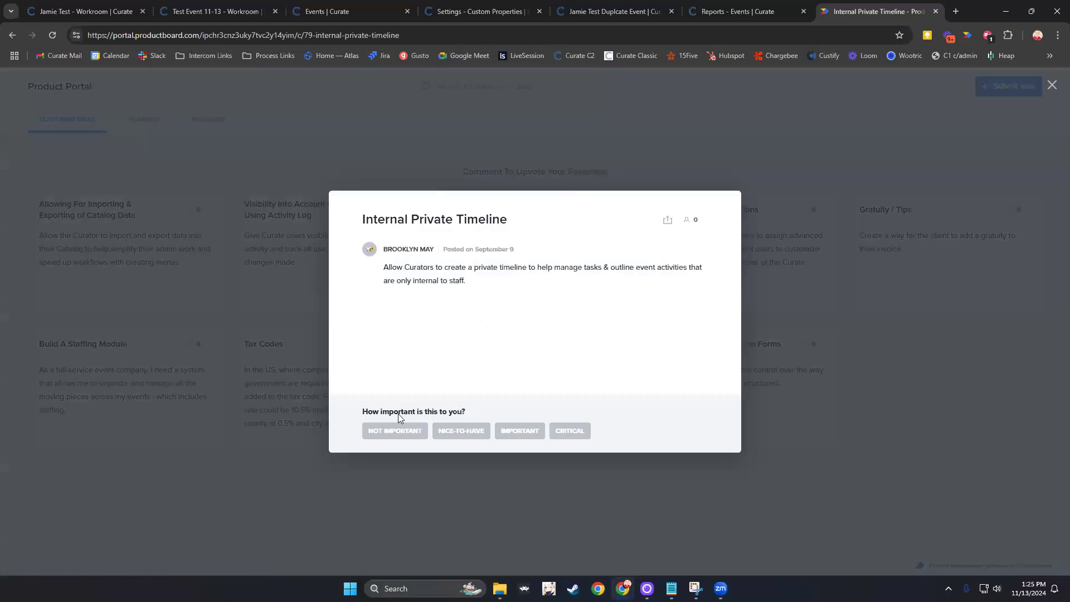
{"action": "left_click", "coordinate": [401, 328]}
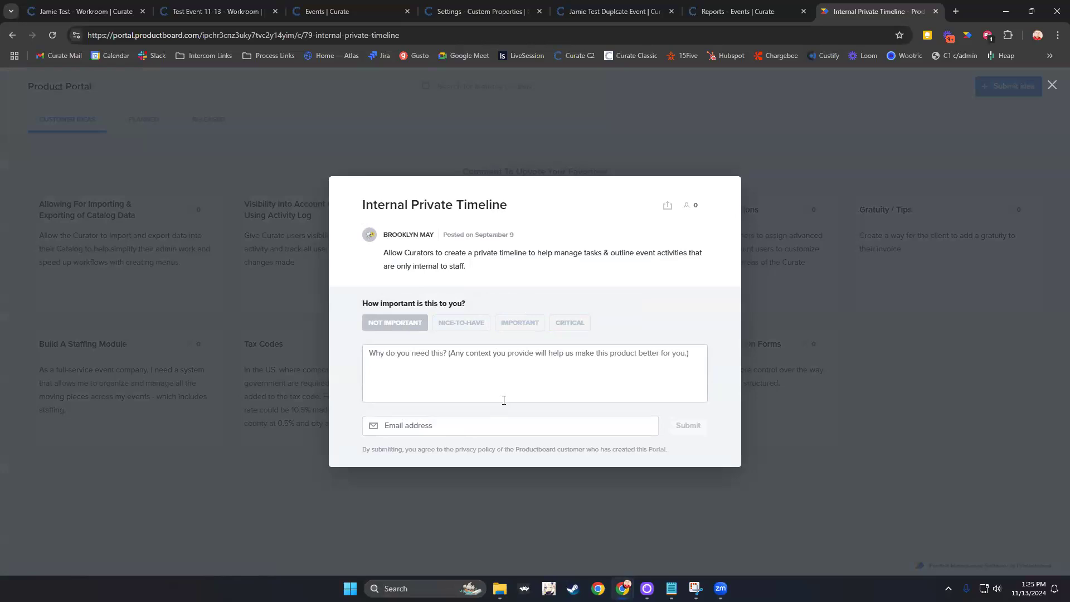
{"action": "left_click", "coordinate": [443, 325]}
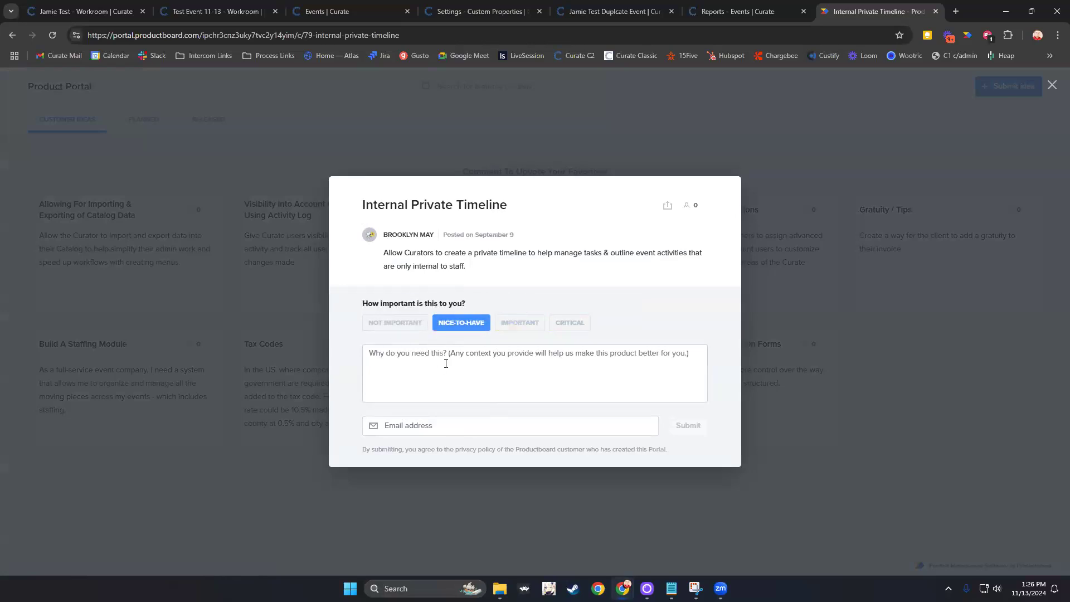
{"action": "left_click", "coordinate": [503, 376]}
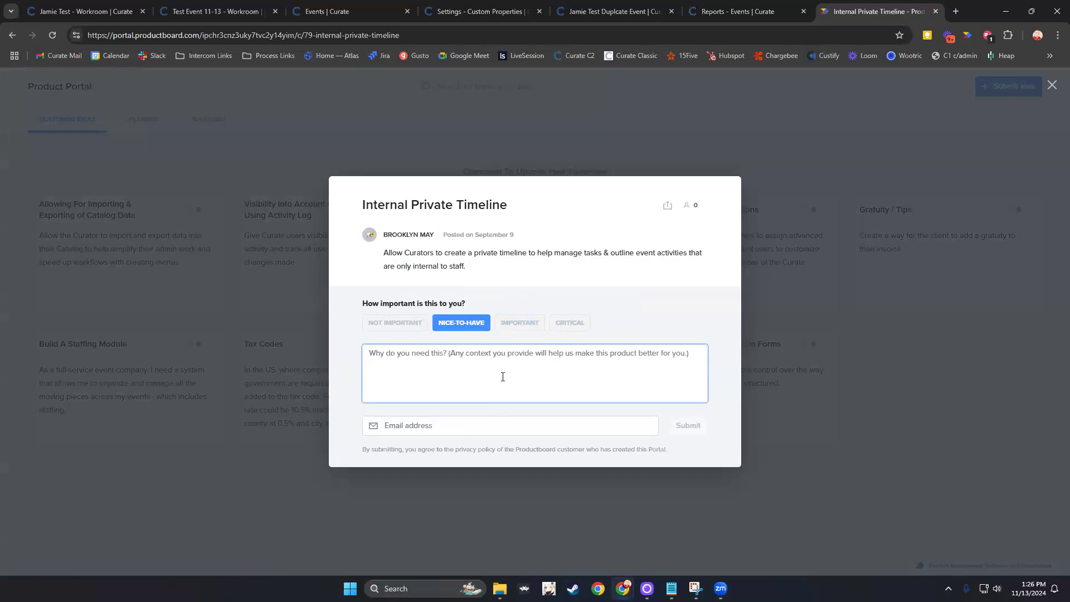
{"action": "left_click", "coordinate": [1052, 85]}
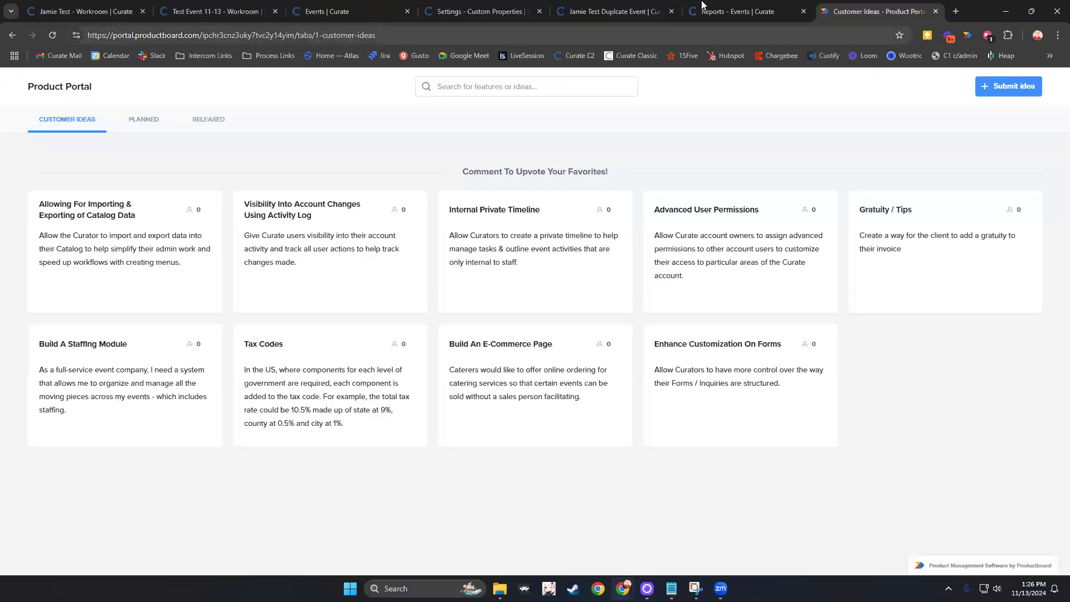
Step: Return to the events list and look through the support messenger's messages, help article collections and news
{"action": "left_click", "coordinate": [373, 4]}
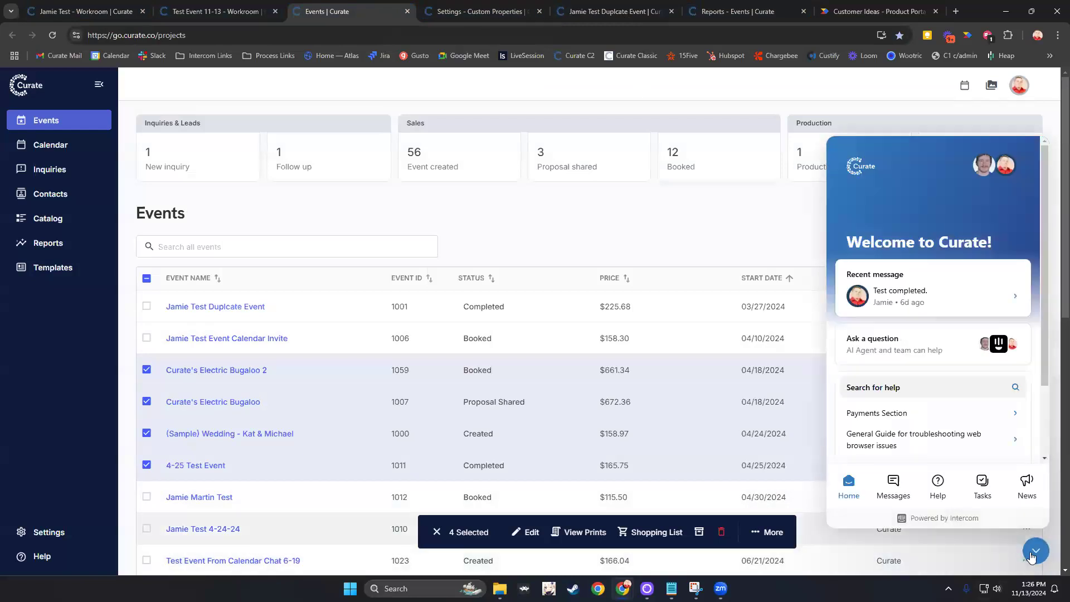
{"action": "scroll", "coordinate": [874, 435], "scroll_direction": "down", "scroll_amount": 2}
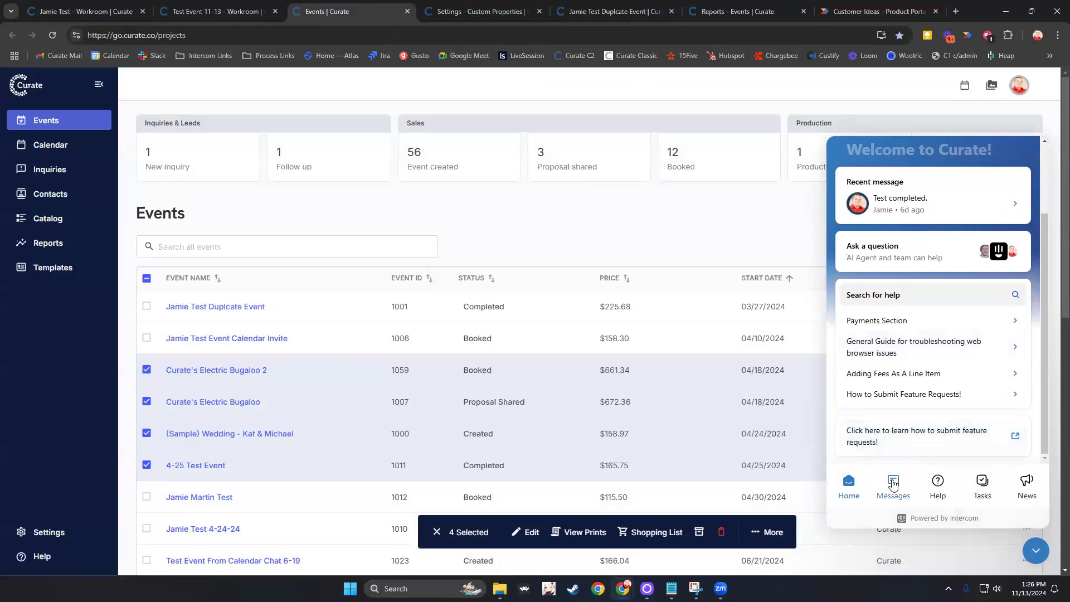
{"action": "left_click", "coordinate": [893, 484]}
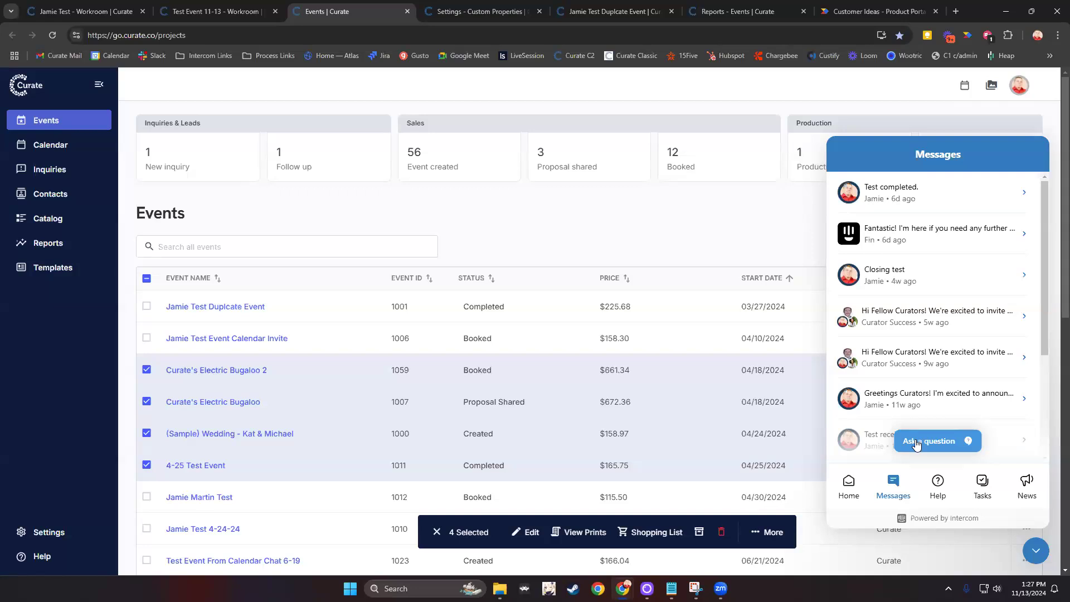
{"action": "left_click", "coordinate": [948, 501]}
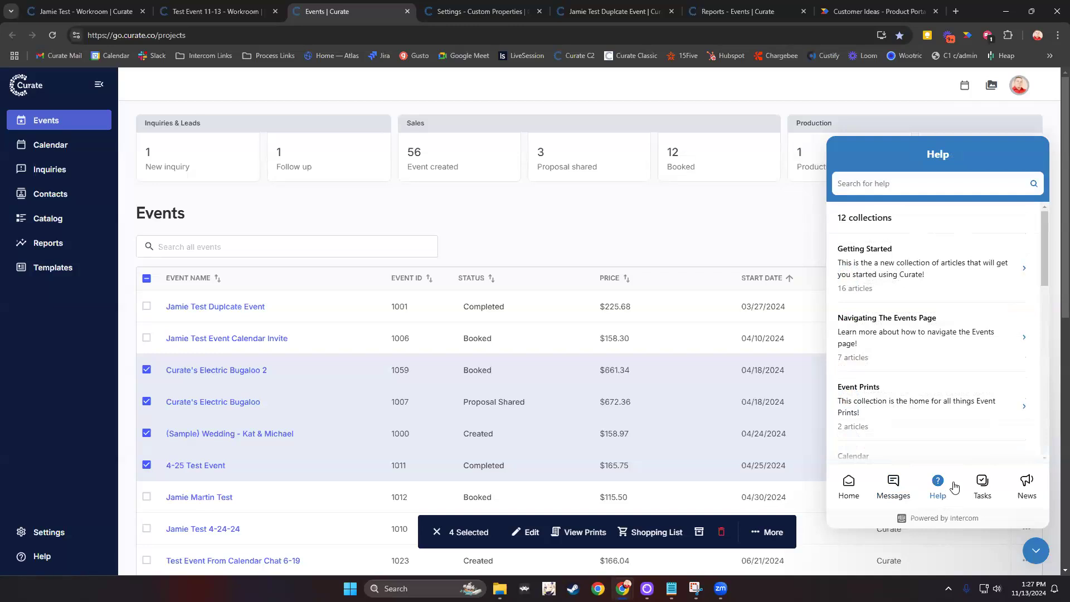
{"action": "scroll", "coordinate": [915, 405], "scroll_direction": "down", "scroll_amount": 2}
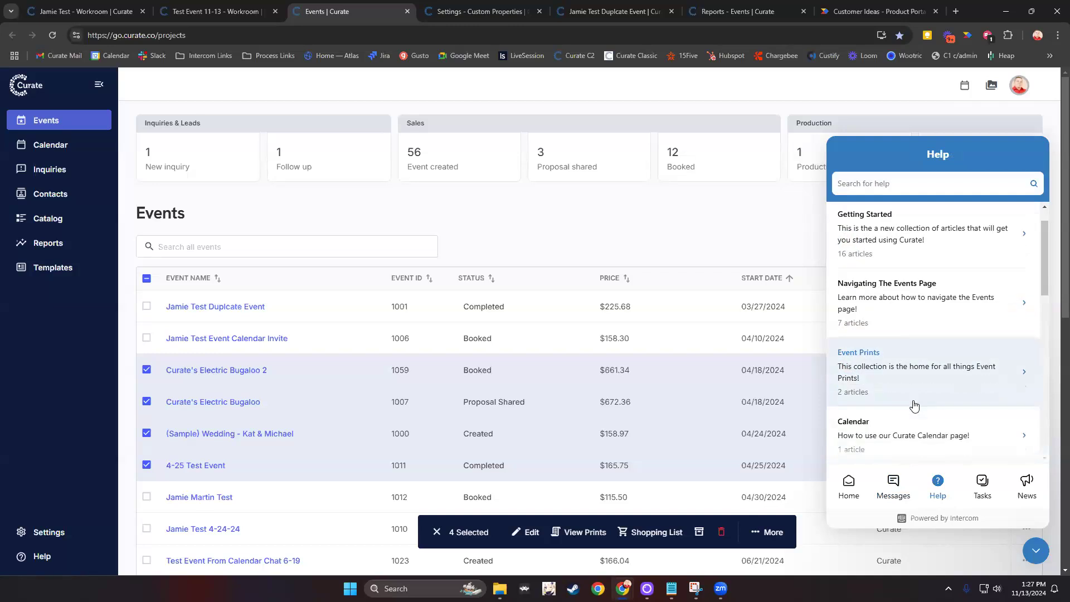
{"action": "scroll", "coordinate": [919, 363], "scroll_direction": "down", "scroll_amount": 2}
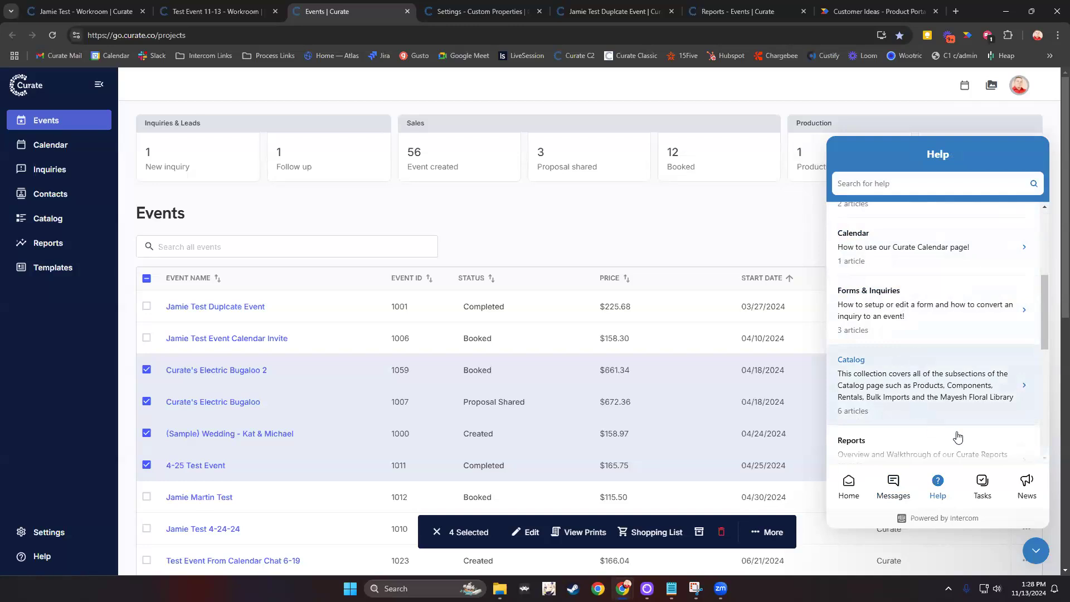
{"action": "left_click", "coordinate": [1027, 488]}
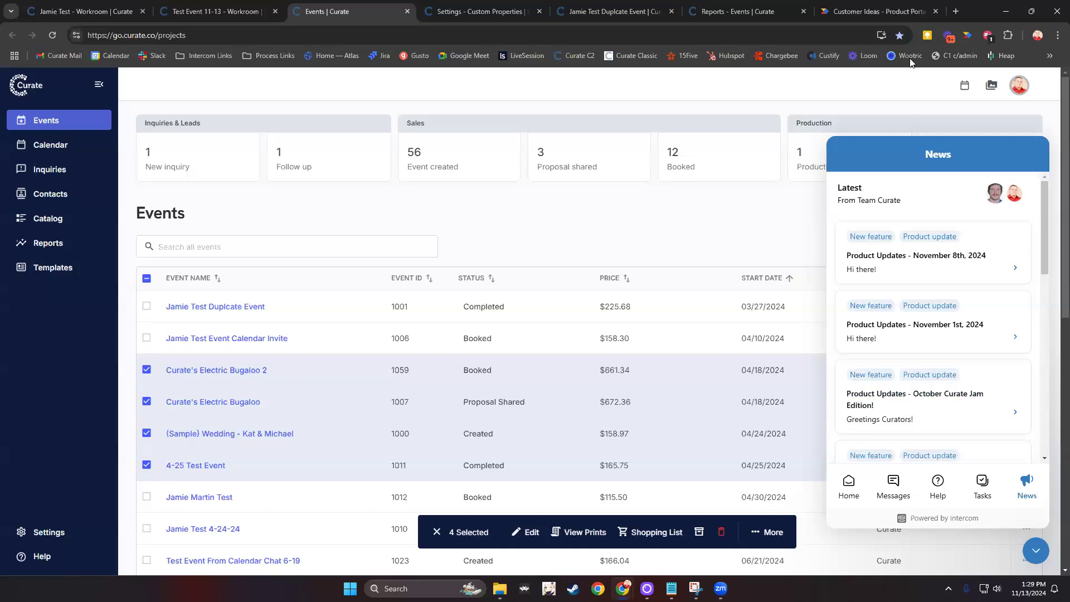
Step: Open circle.so in a new browser tab and go to its login page
{"action": "left_click", "coordinate": [956, 11]}
{"action": "type", "text": "circle"}
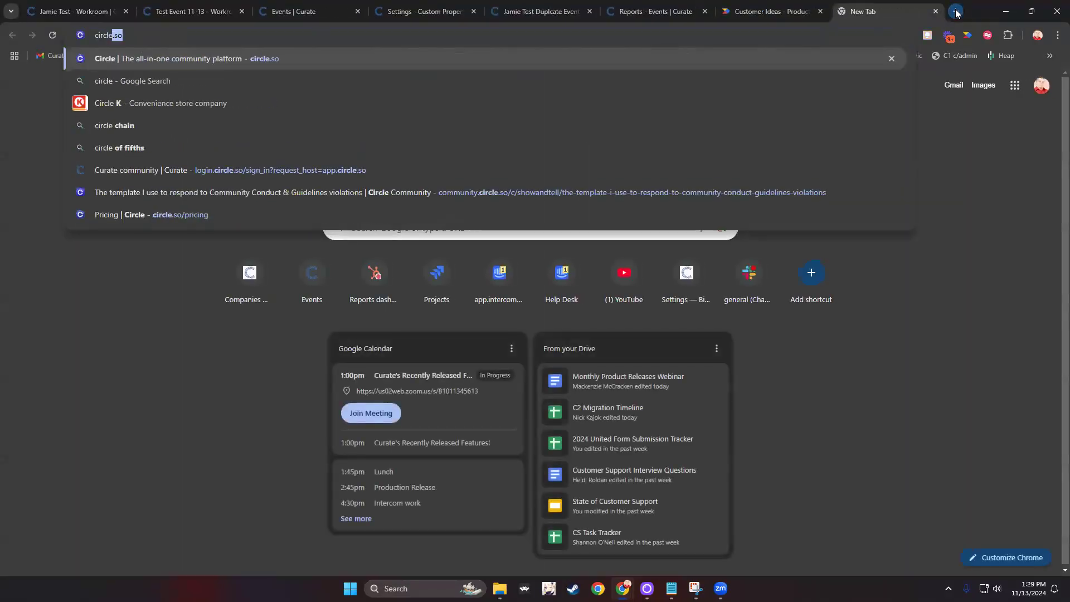
{"action": "key", "text": "Return"}
{"action": "left_click", "coordinate": [799, 125]}
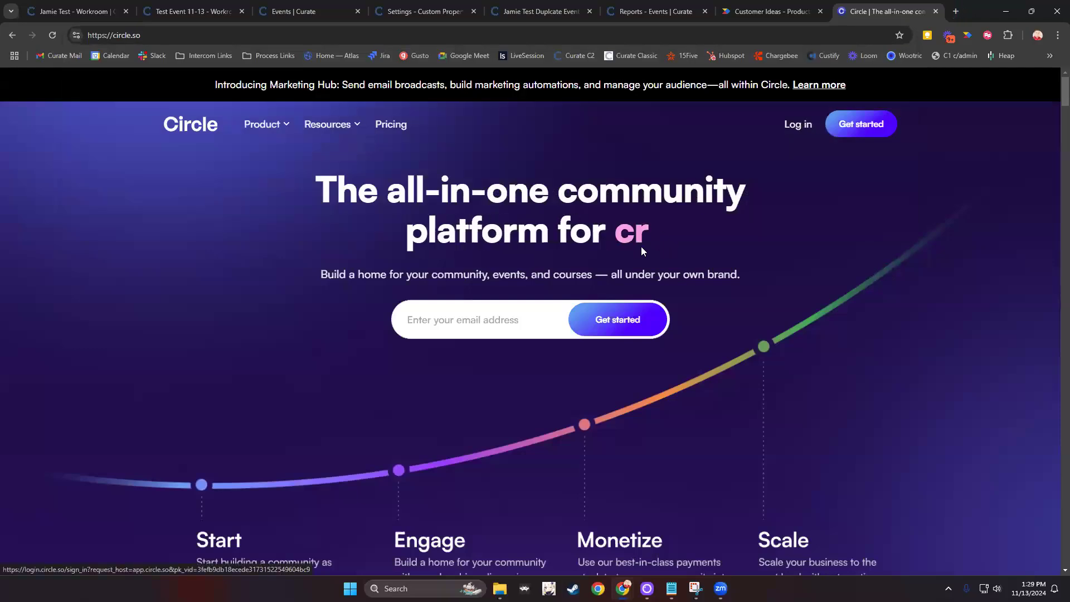